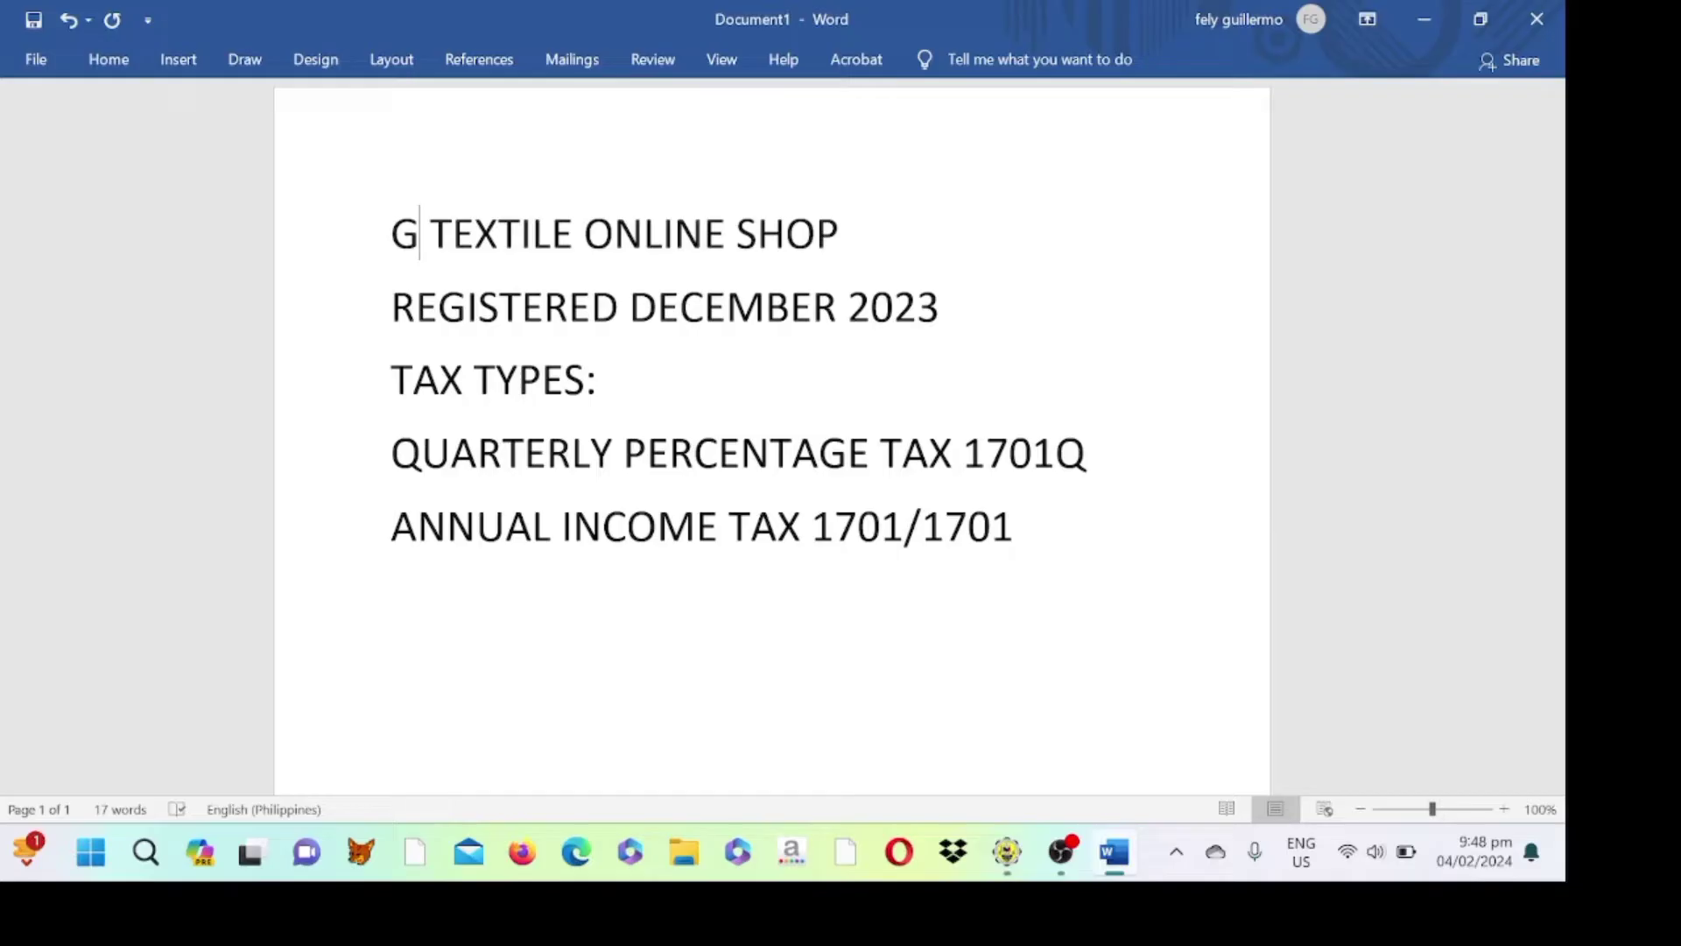
# - Change the quarterly line to read QUARTERLY INCOME TAX 1701Q
pyautogui.doubleClick(861, 453)
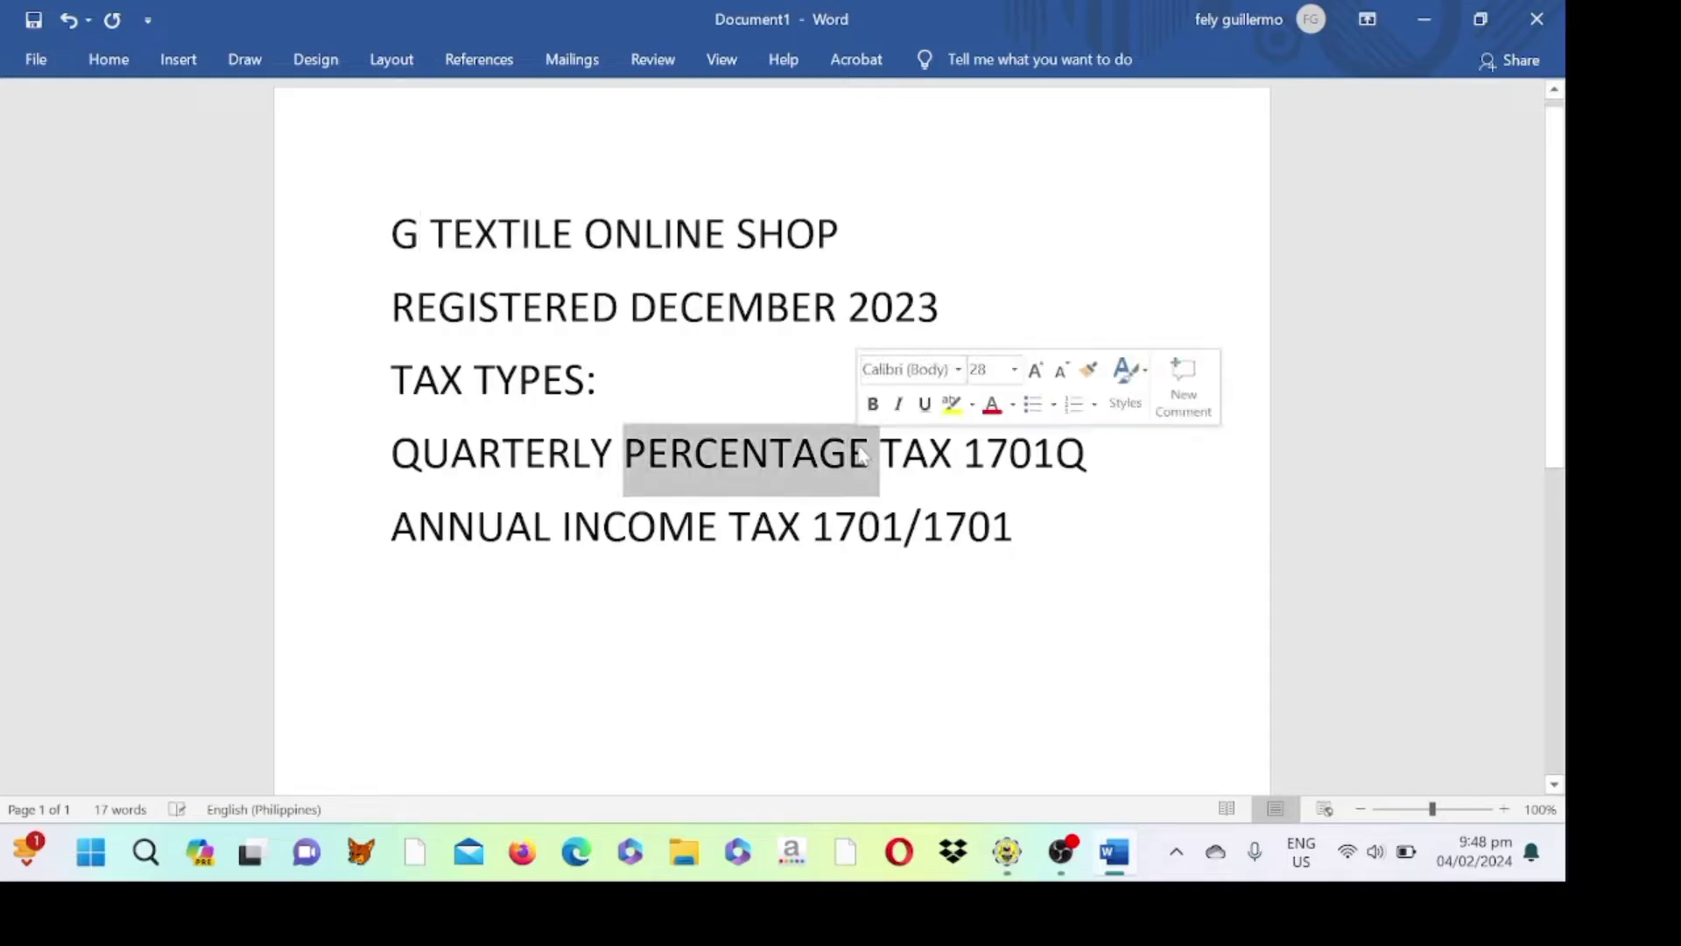
pyautogui.press('BackSpace')
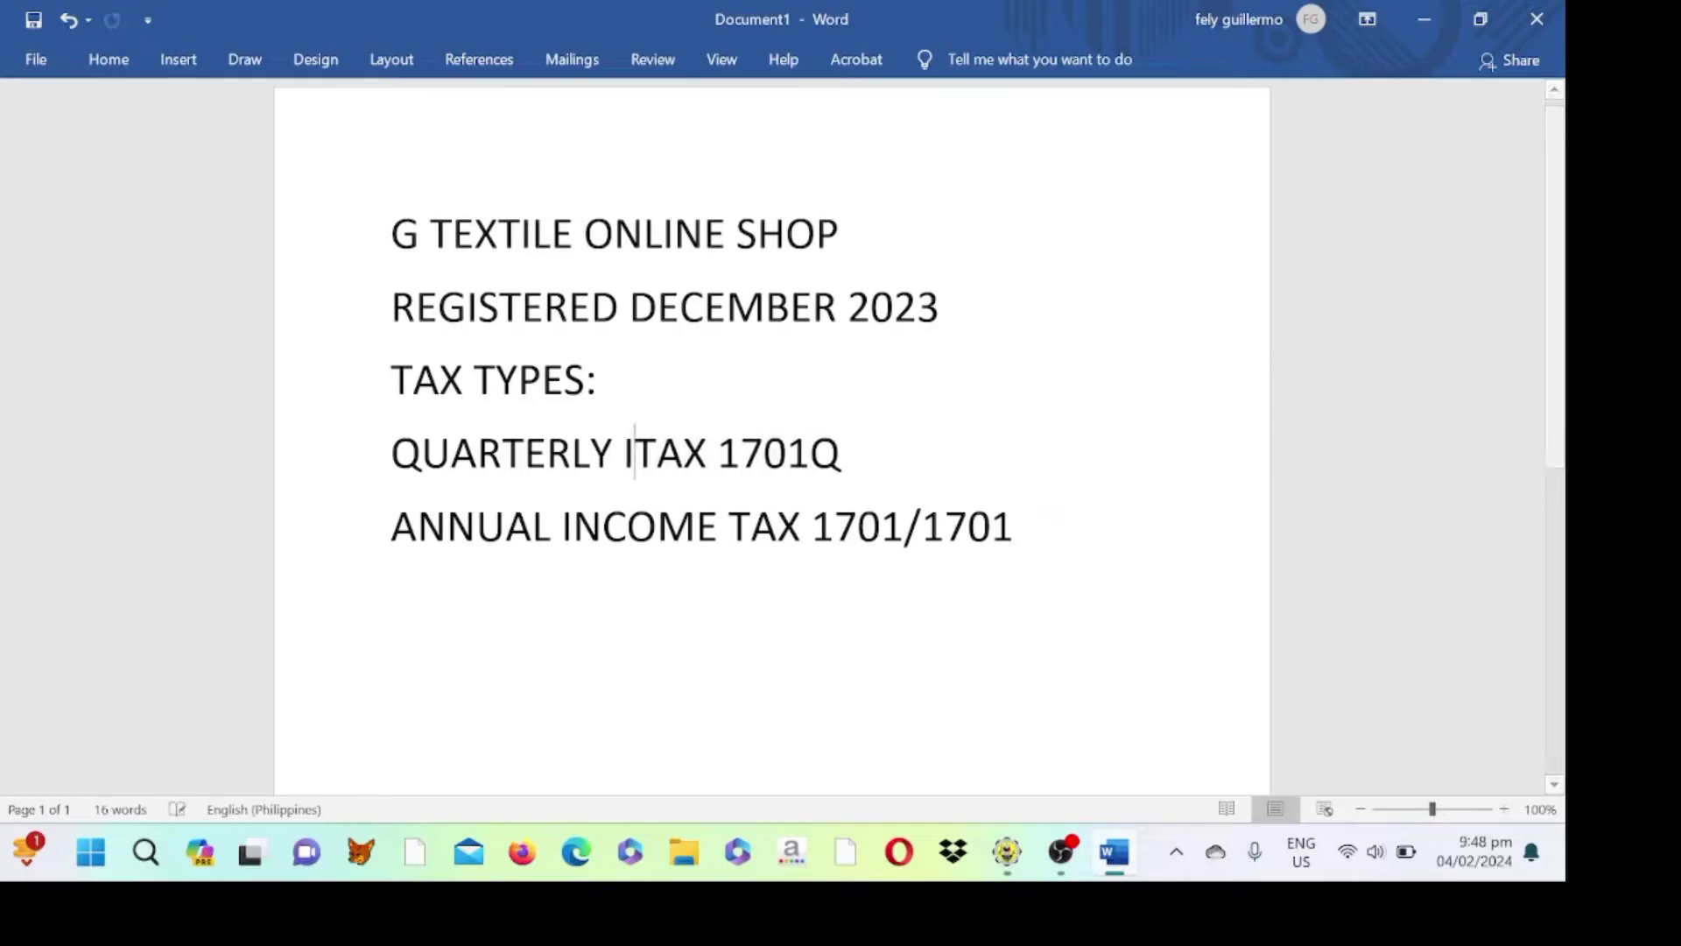
pyautogui.write('INCOME')
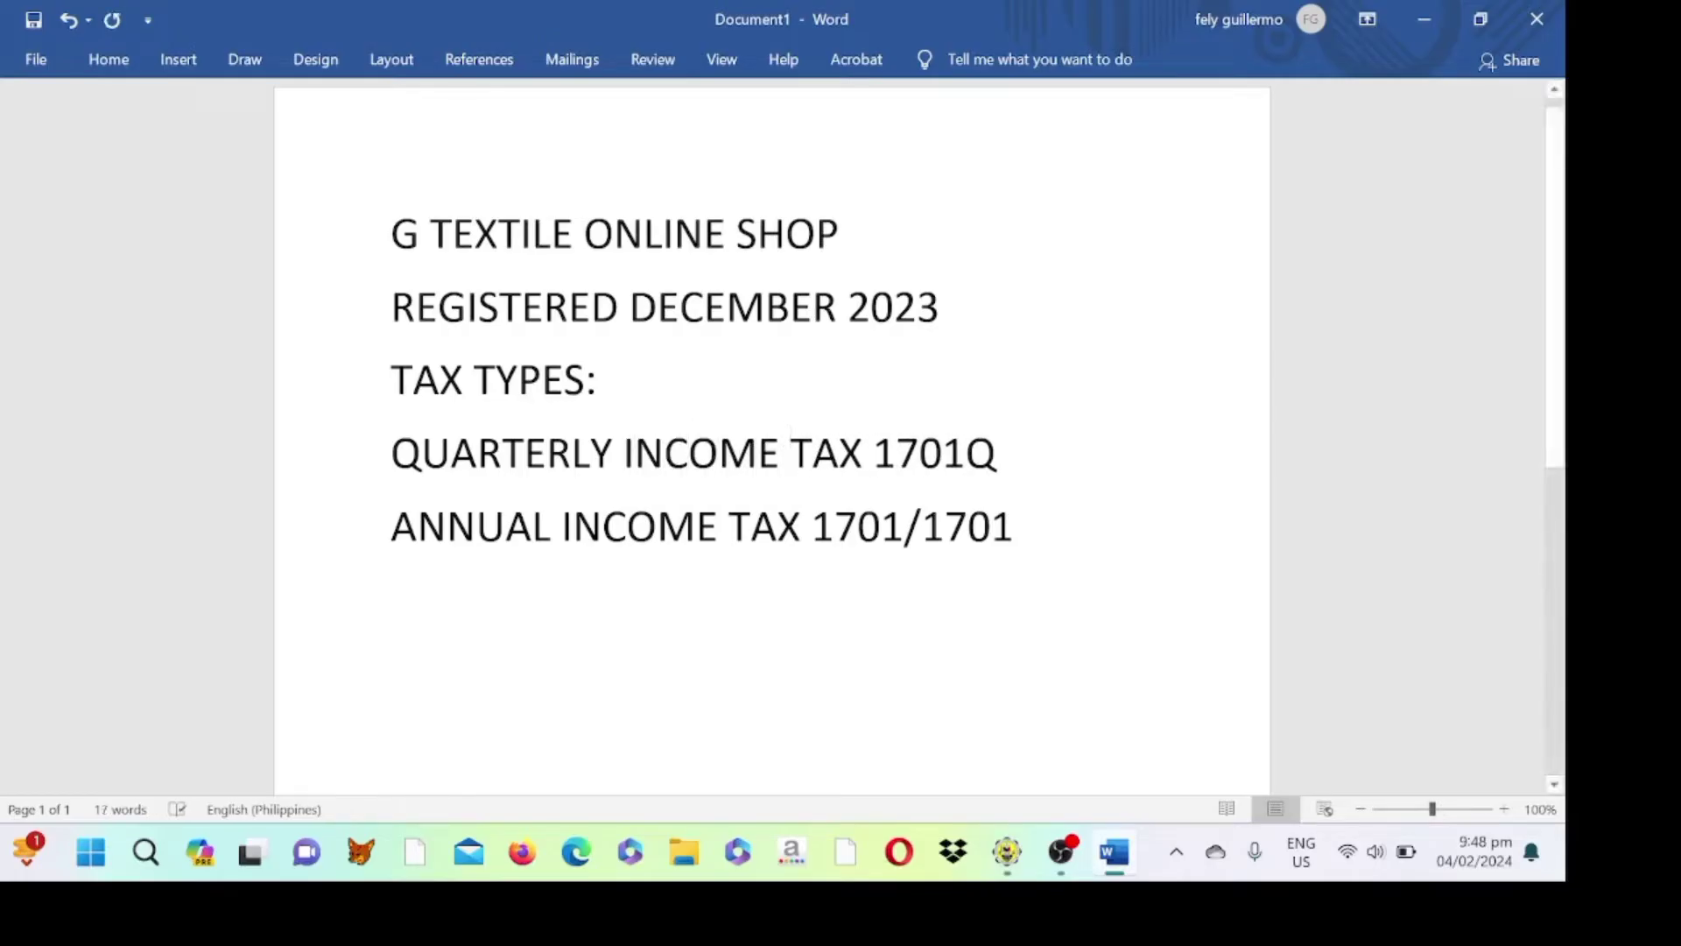
# - Add an '8% IT RATE' line below the annual tax line
pyautogui.hotkey('ctrl', 'End')
pyautogui.press('Return')
pyautogui.write('8')
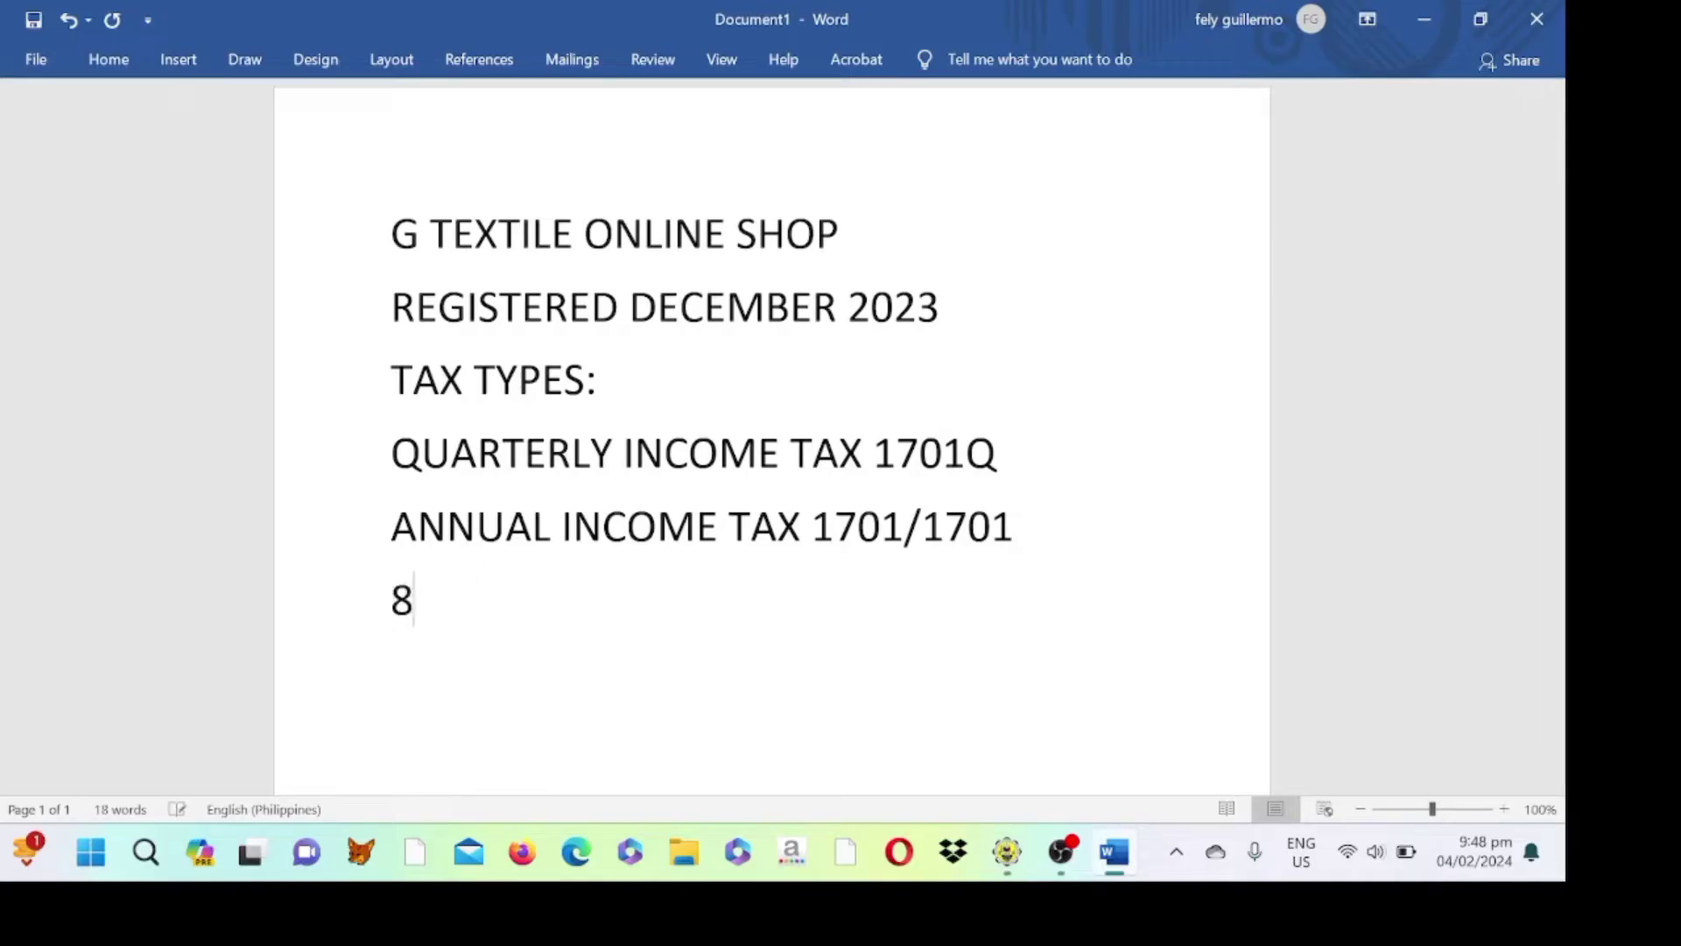
pyautogui.write('% IT RATE')
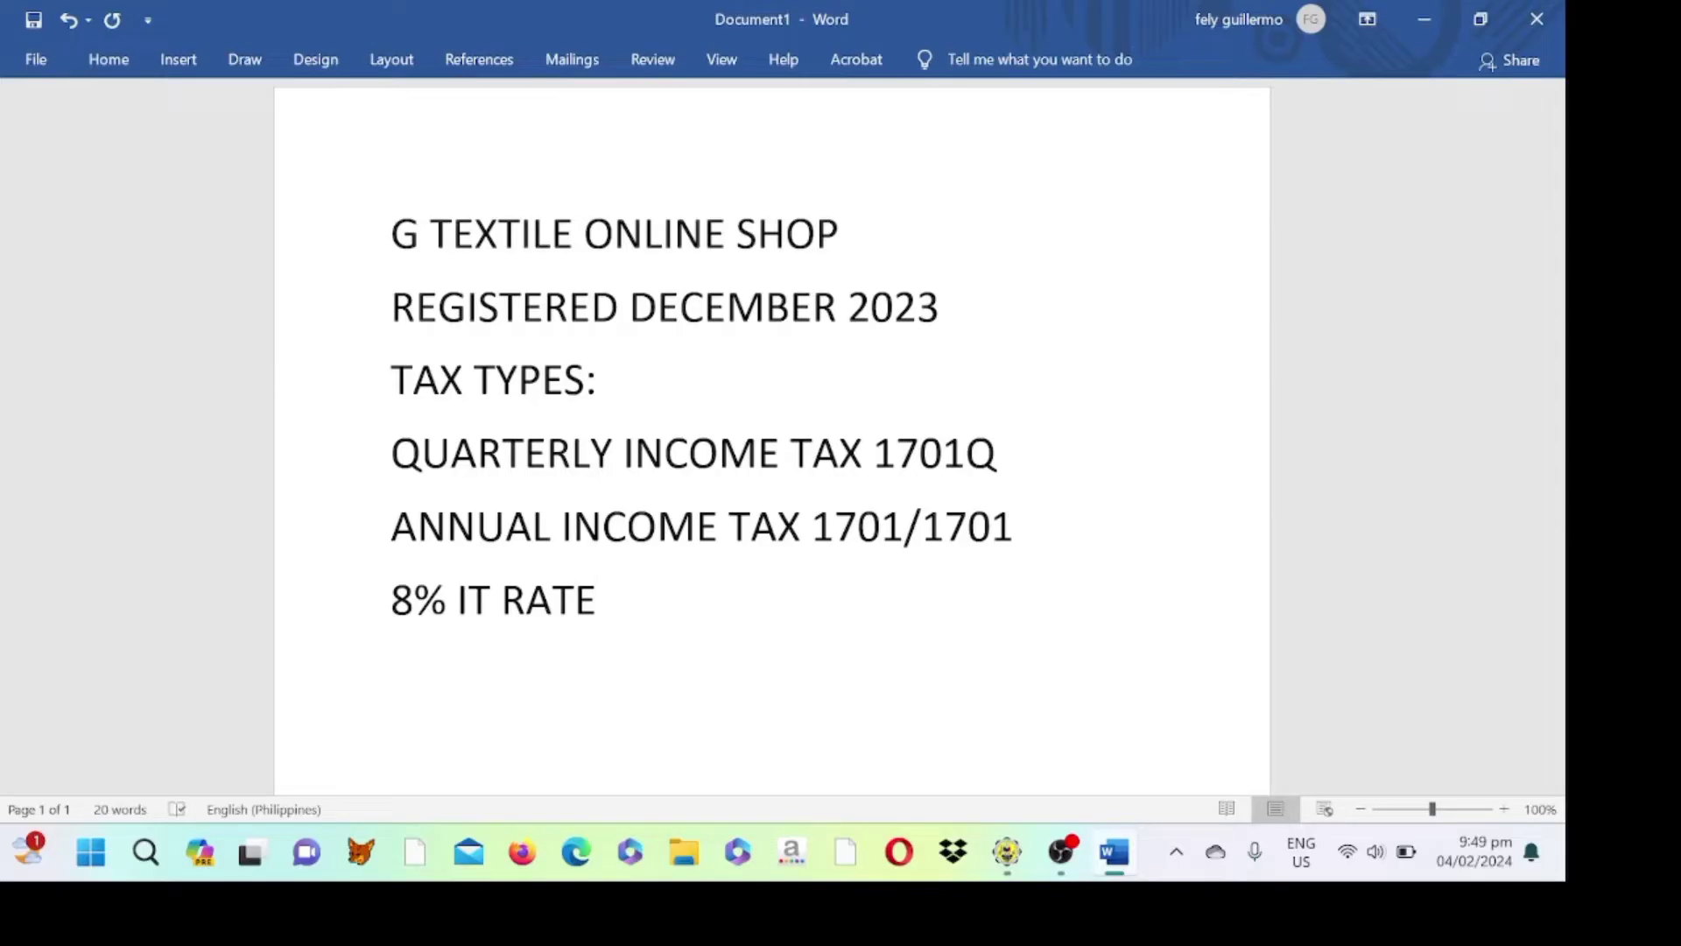
pyautogui.press('Return')
# - Add the line 'PHP 18,222.00 < 250,000' followed by a '1701A' line
pyautogui.write('PHP 16')
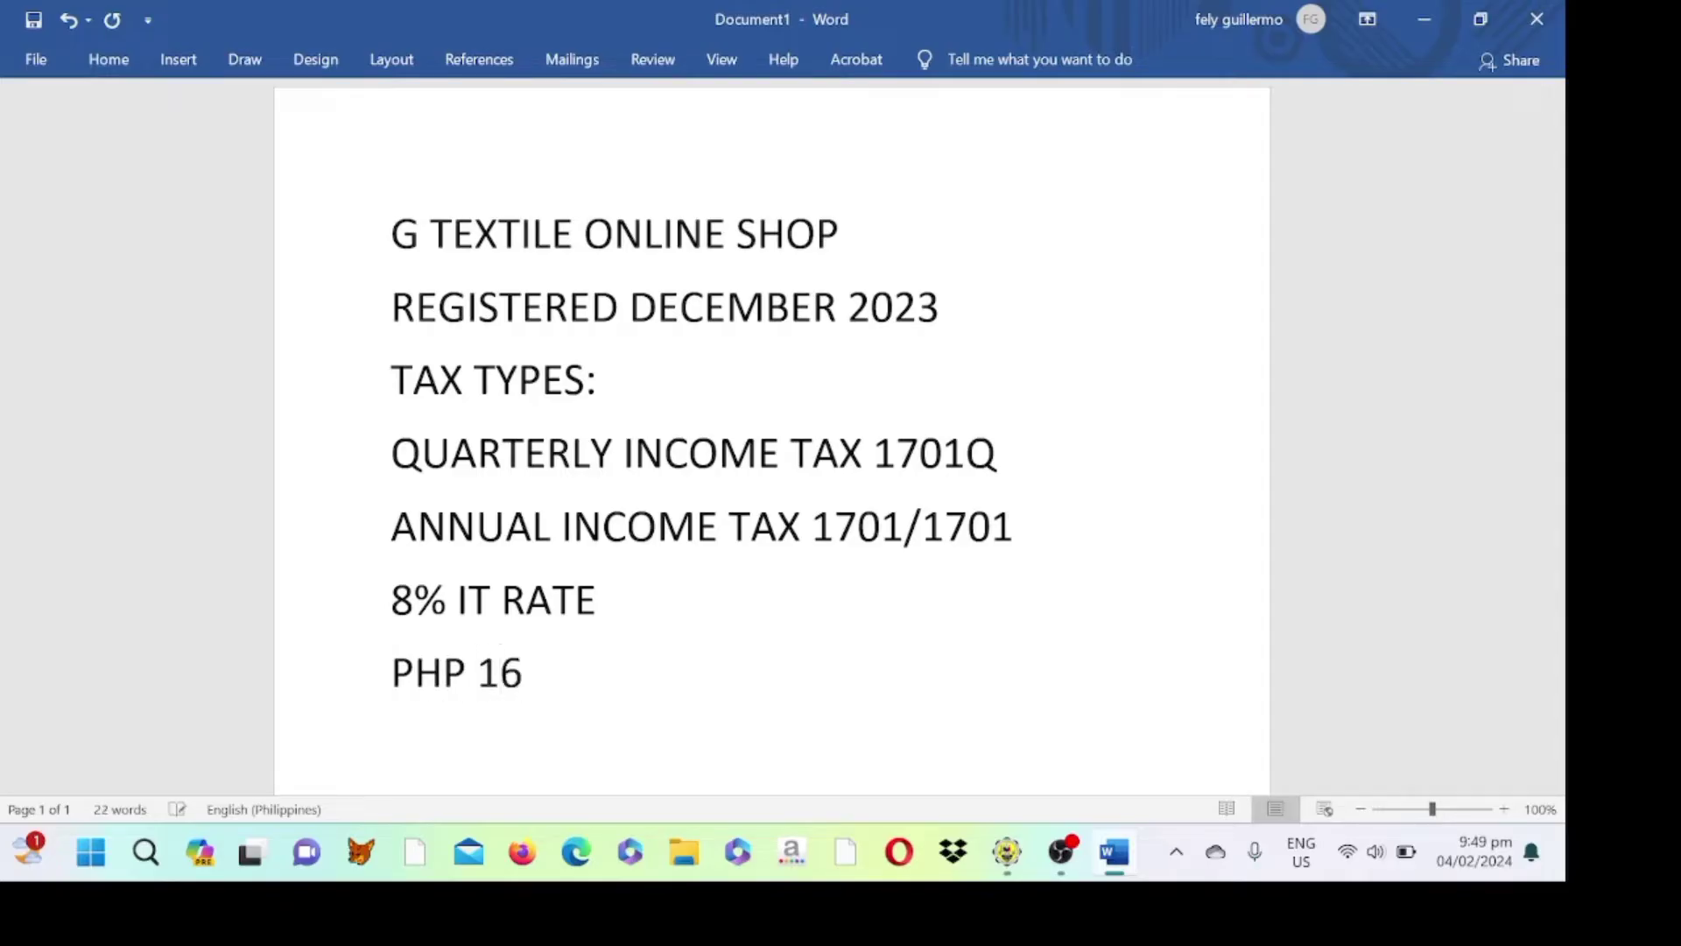
pyautogui.press('BackSpace')
pyautogui.write('8,222.00')
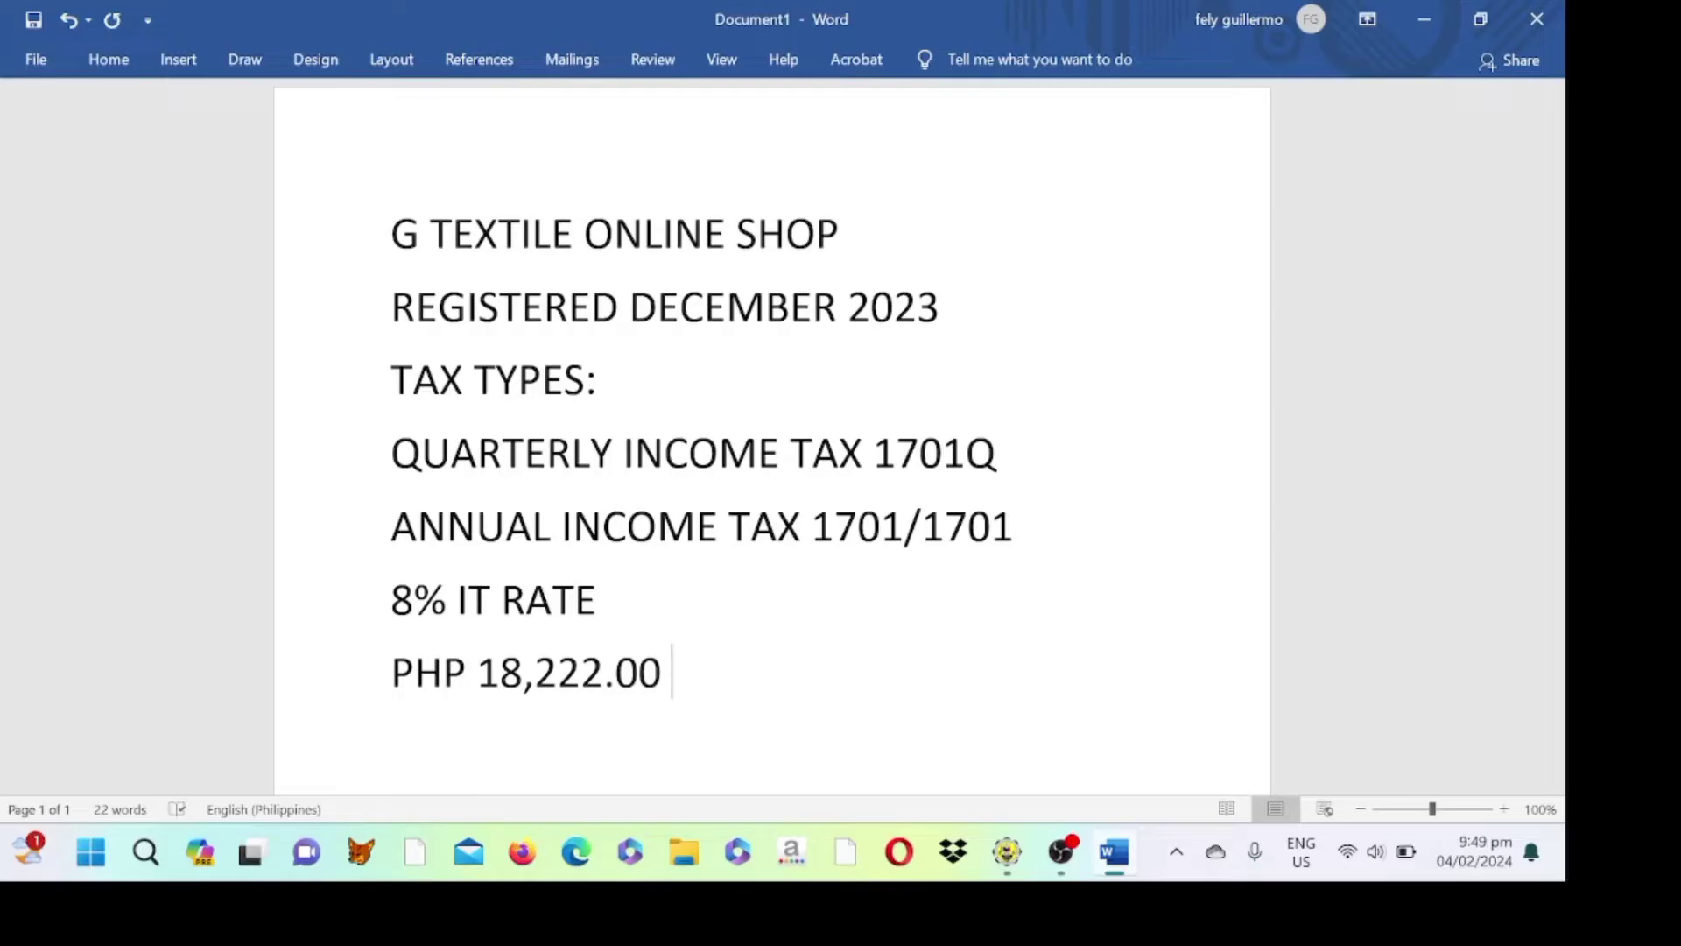
pyautogui.write('< 25')
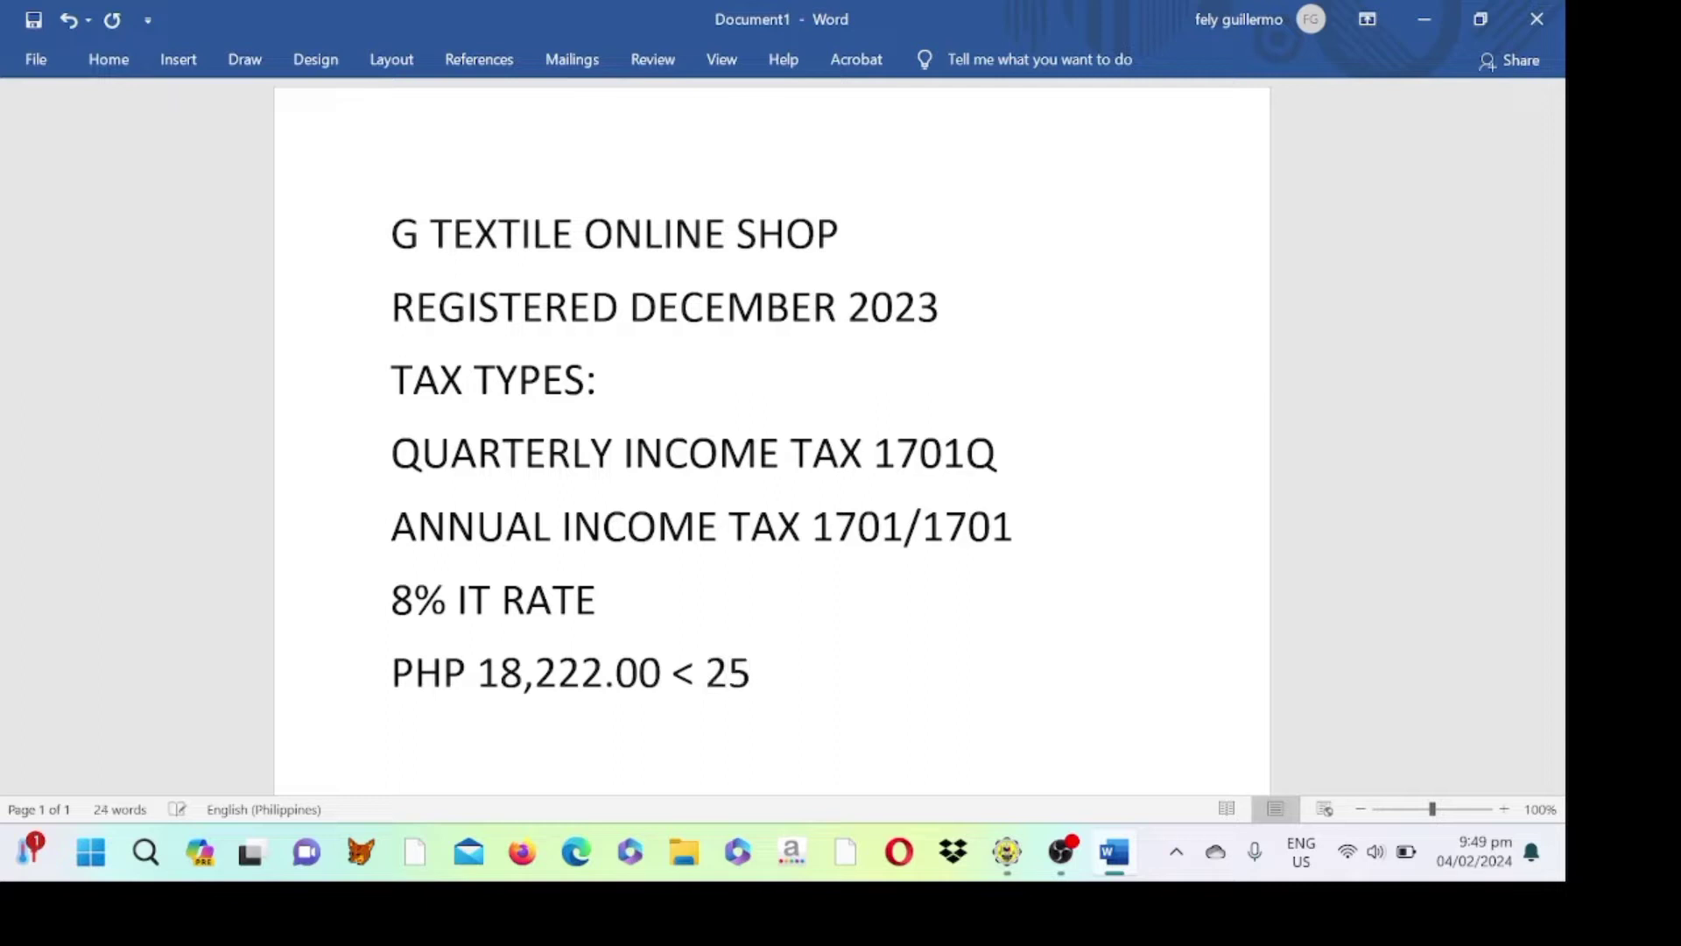
pyautogui.write('0,000')
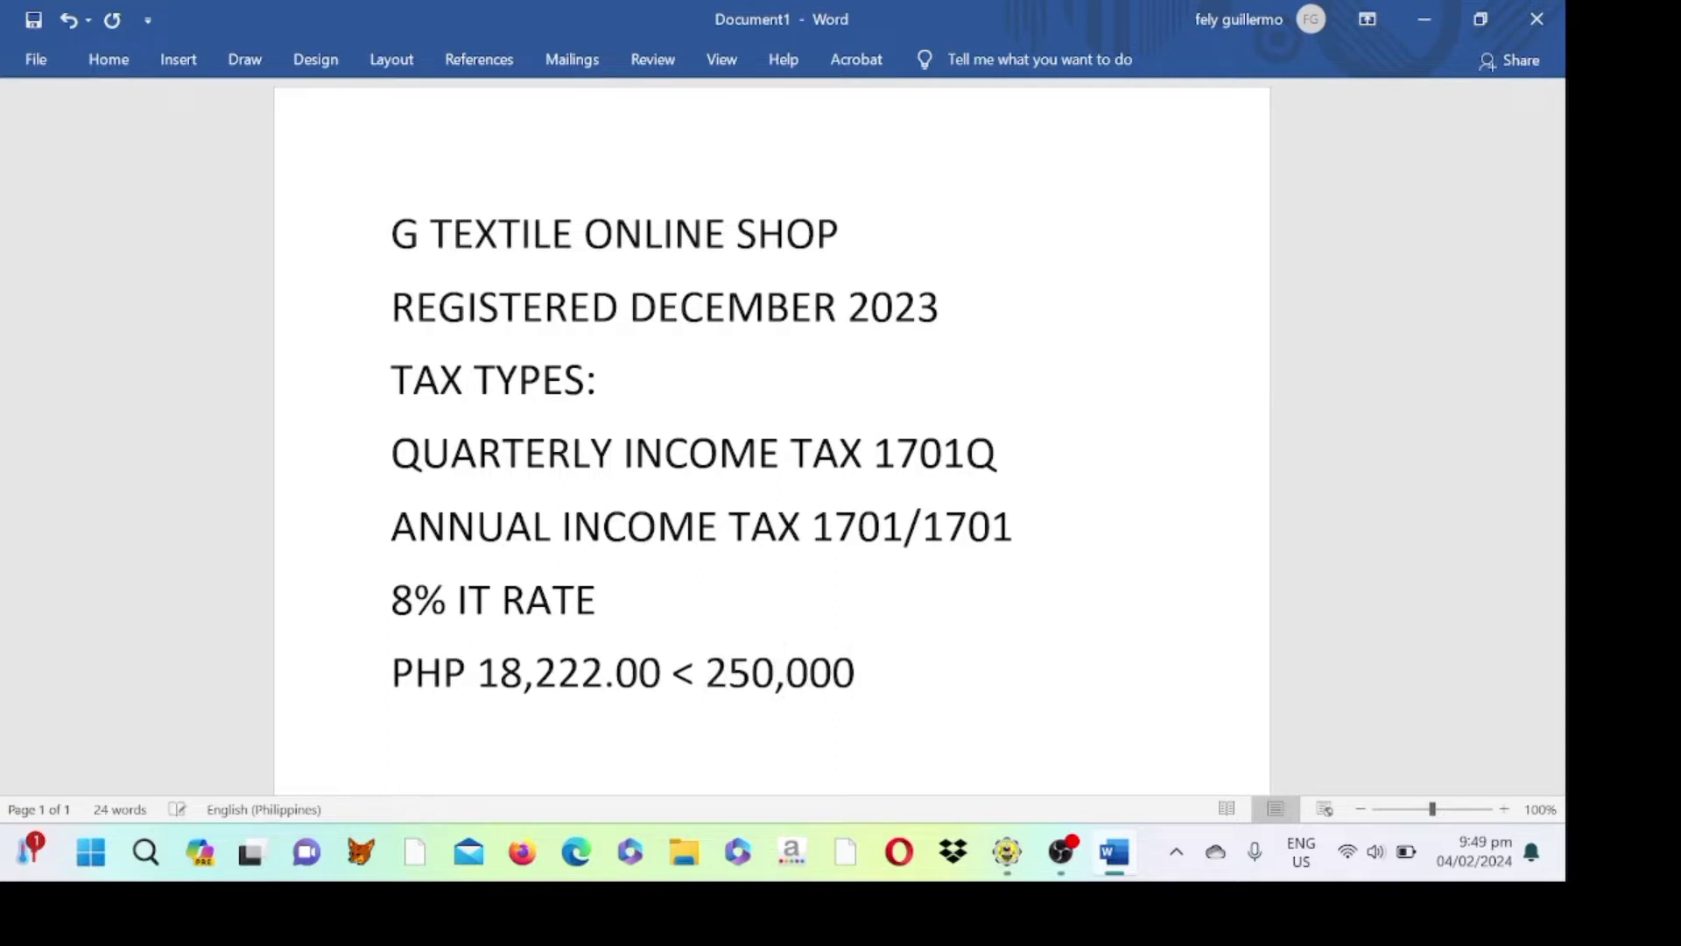
pyautogui.press('Return')
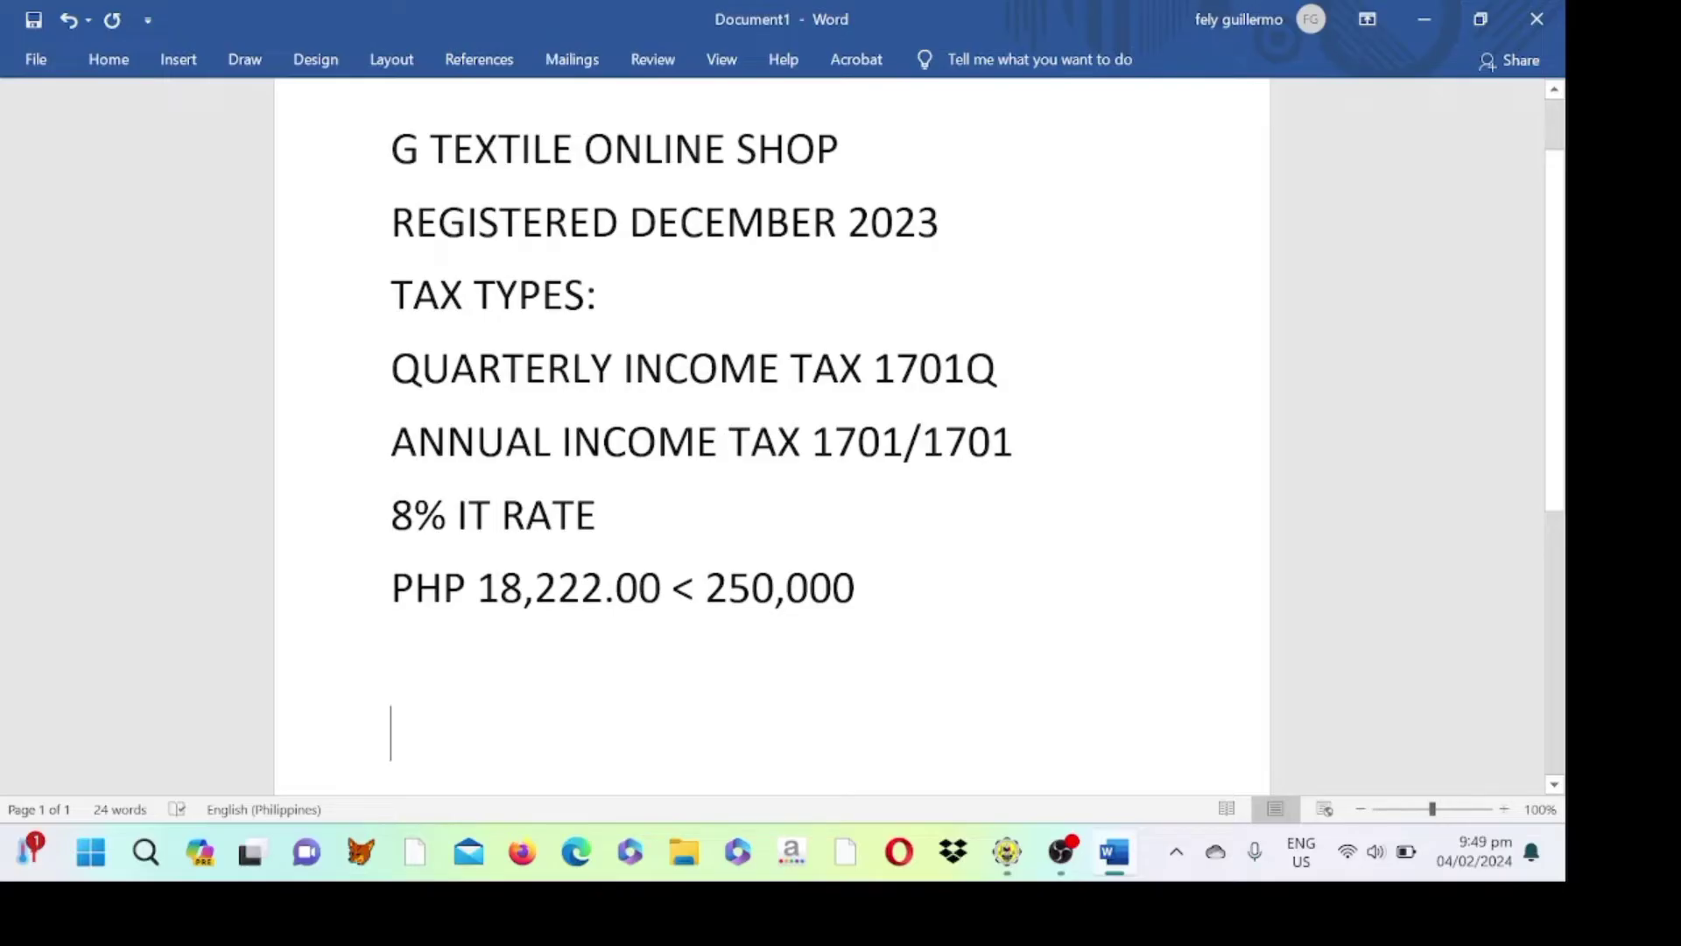
pyautogui.write('17')
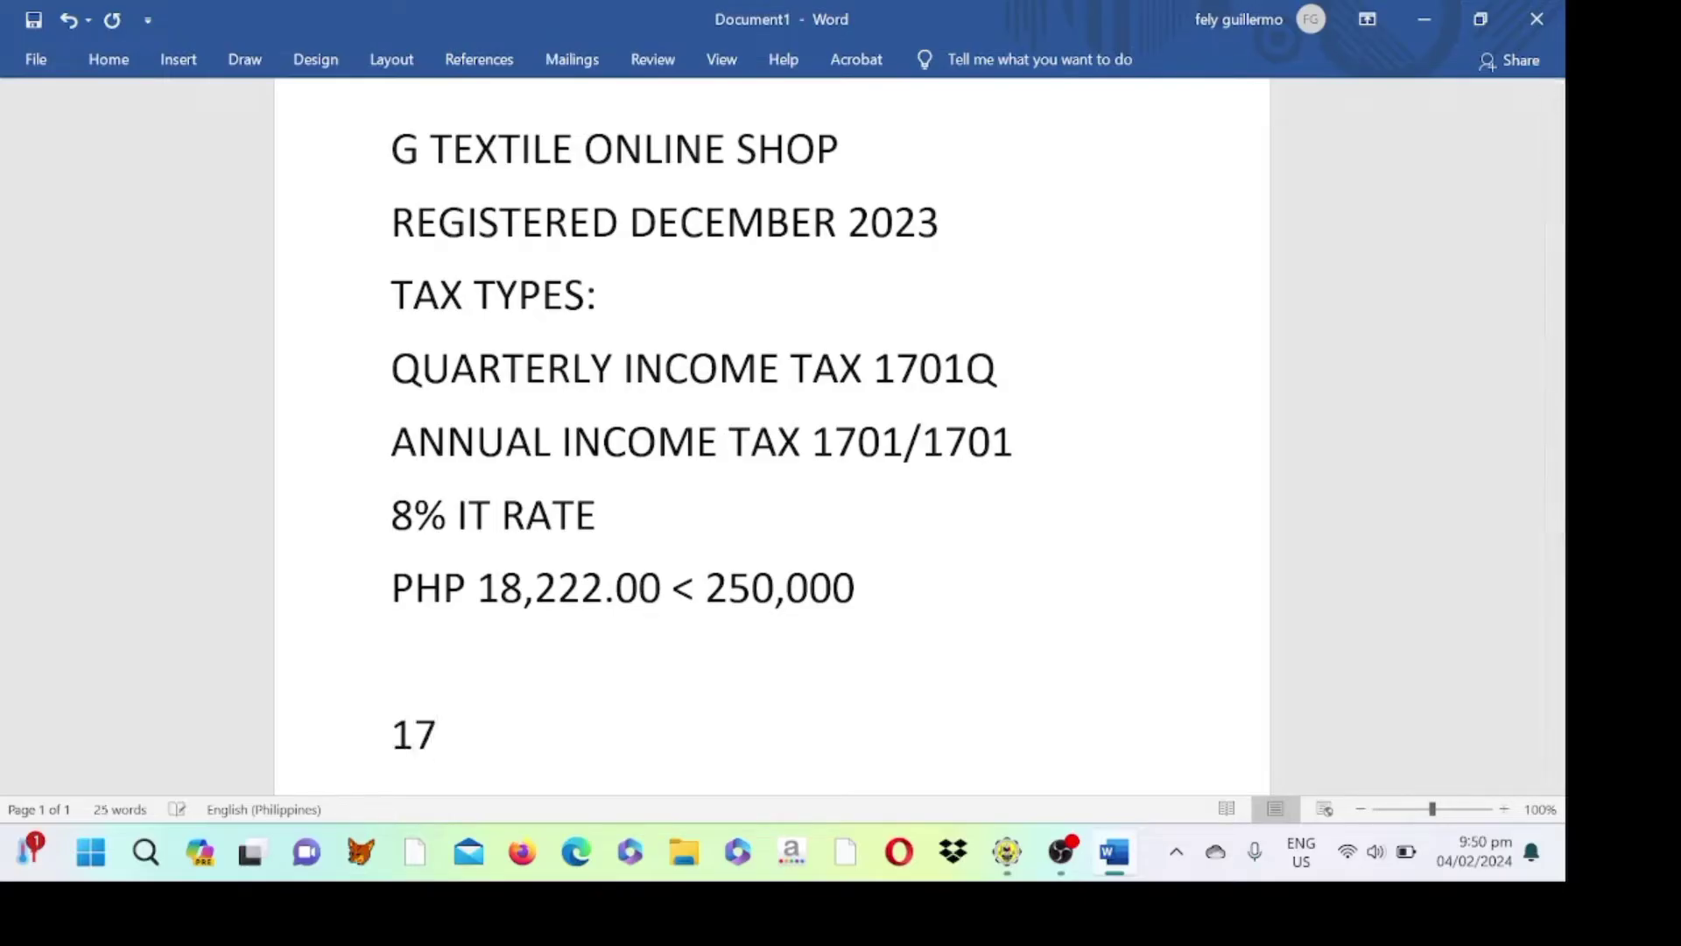
pyautogui.write('01A')
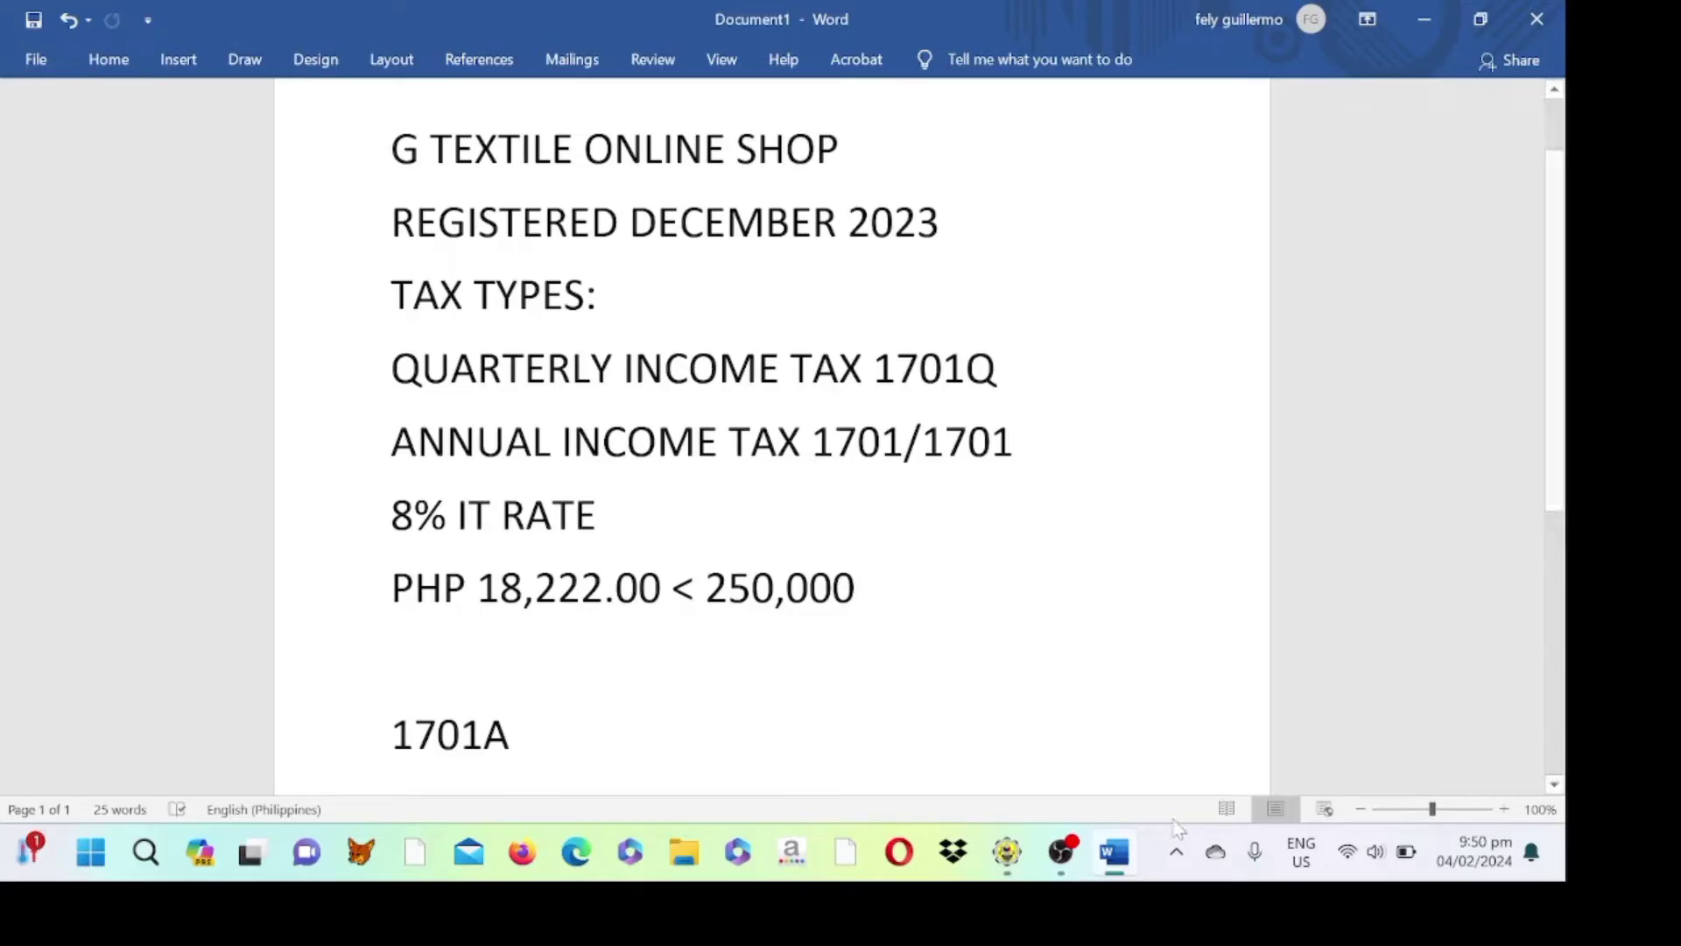
# - Enter the taxpayer's TIN across the profile's number boxes in eBIRForms and open the RDO code list
pyautogui.click(1015, 867)
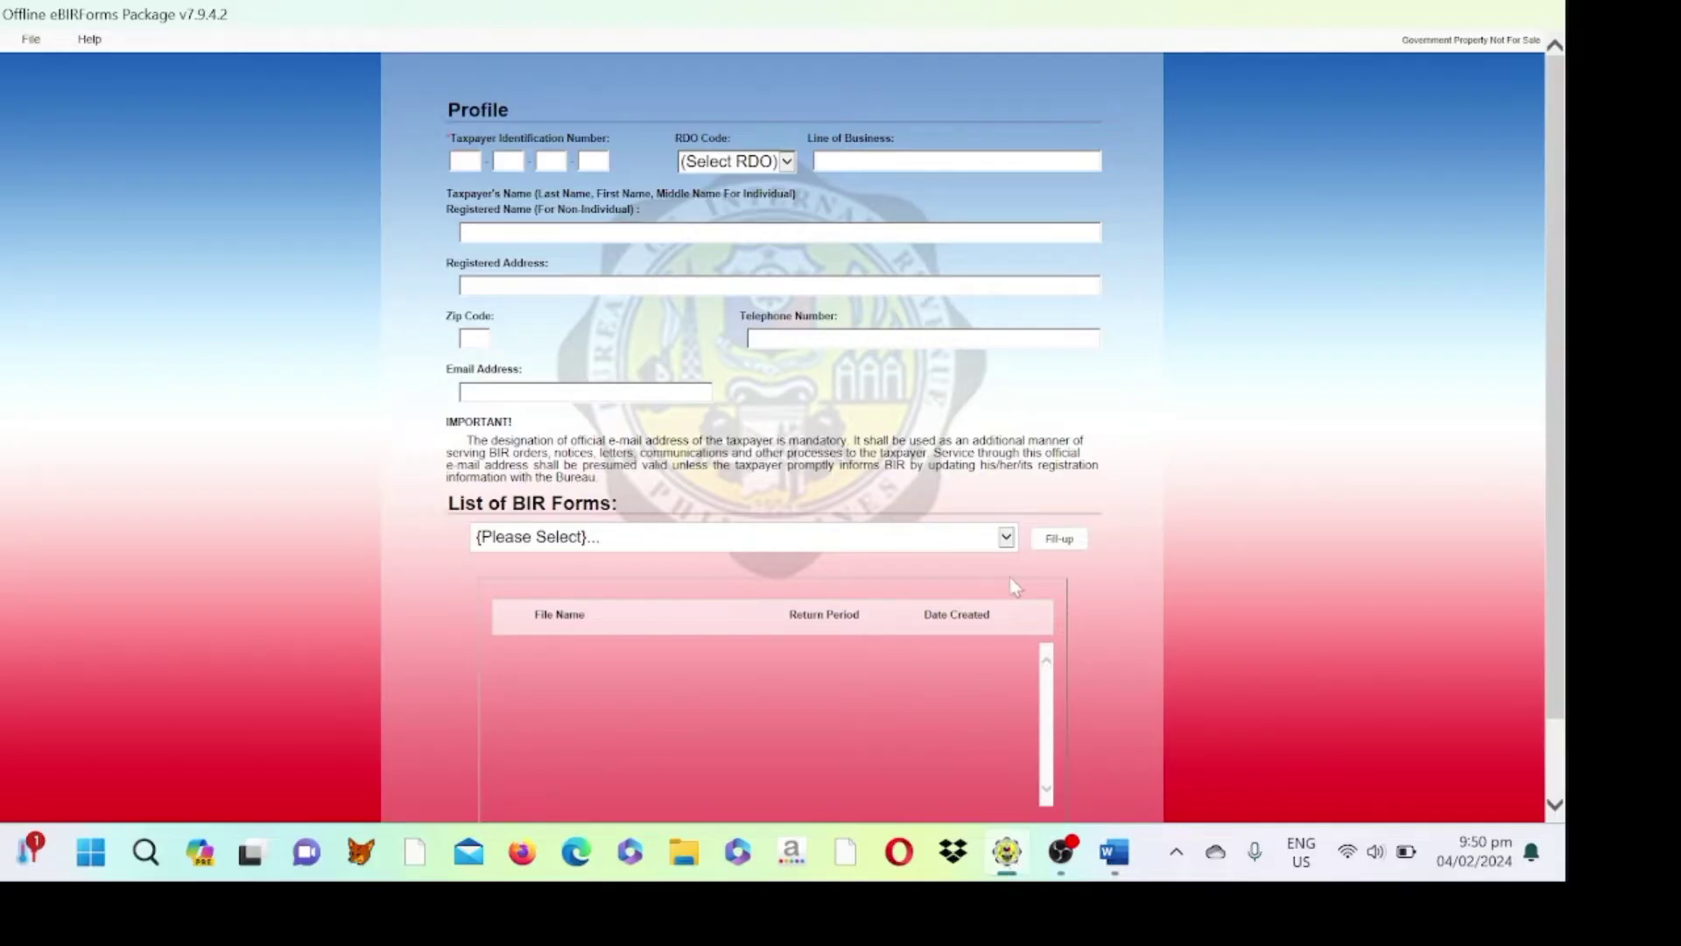
pyautogui.click(465, 160)
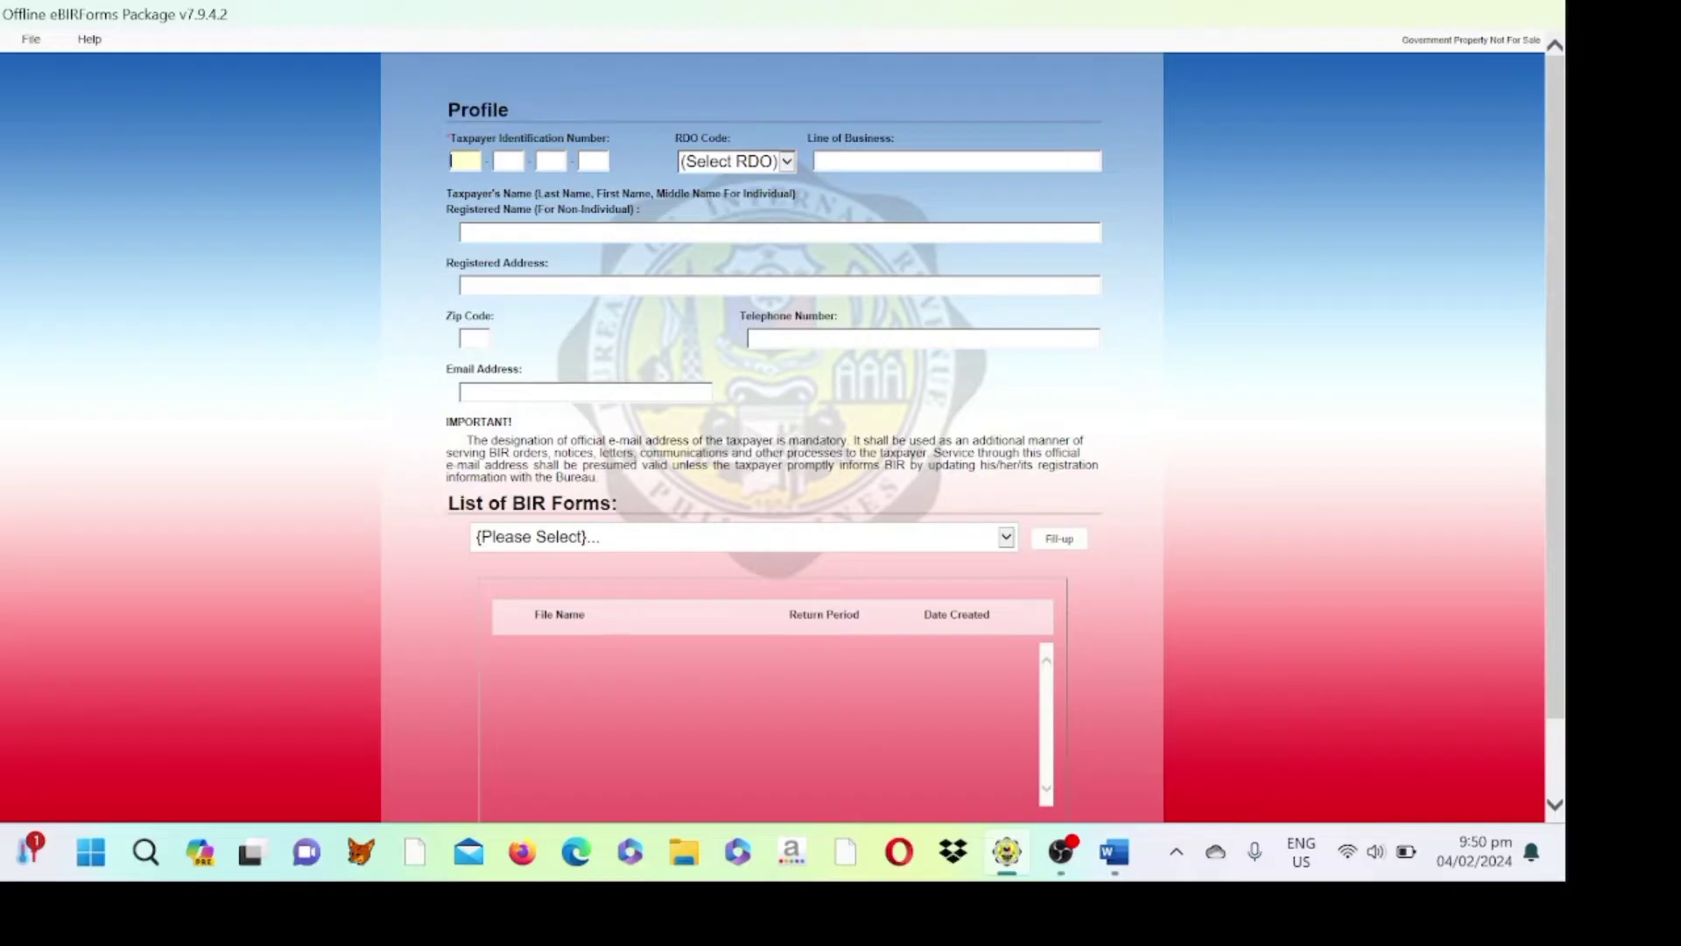
pyautogui.press('Tab')
pyautogui.press('Tab')
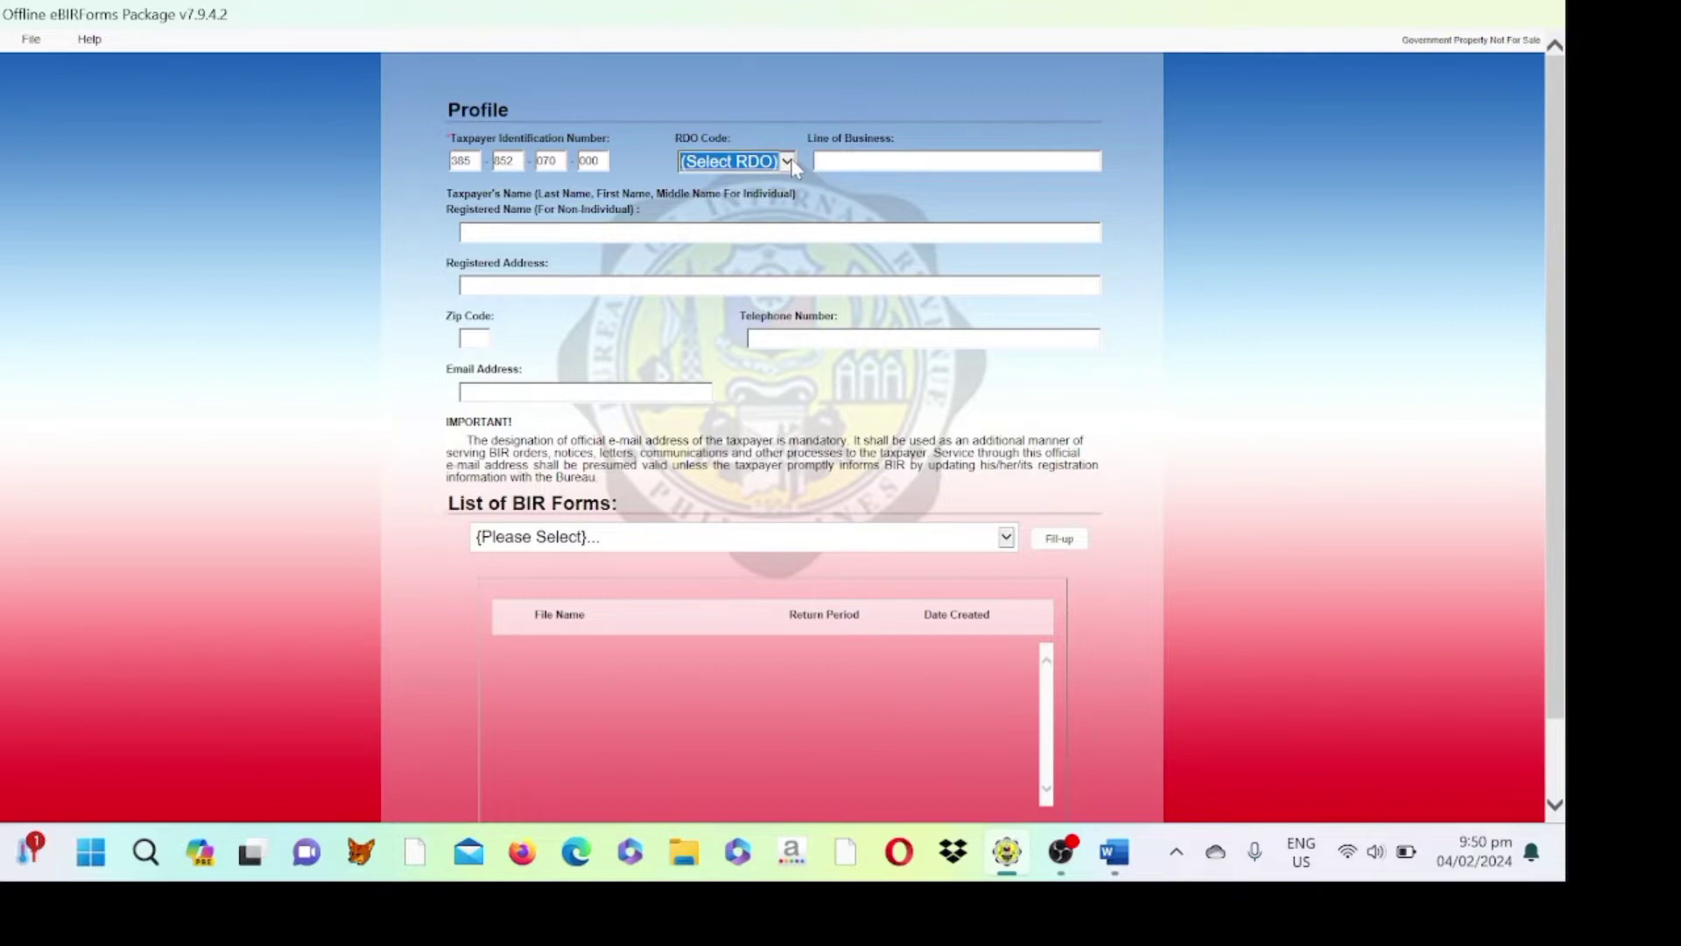
pyautogui.click(788, 162)
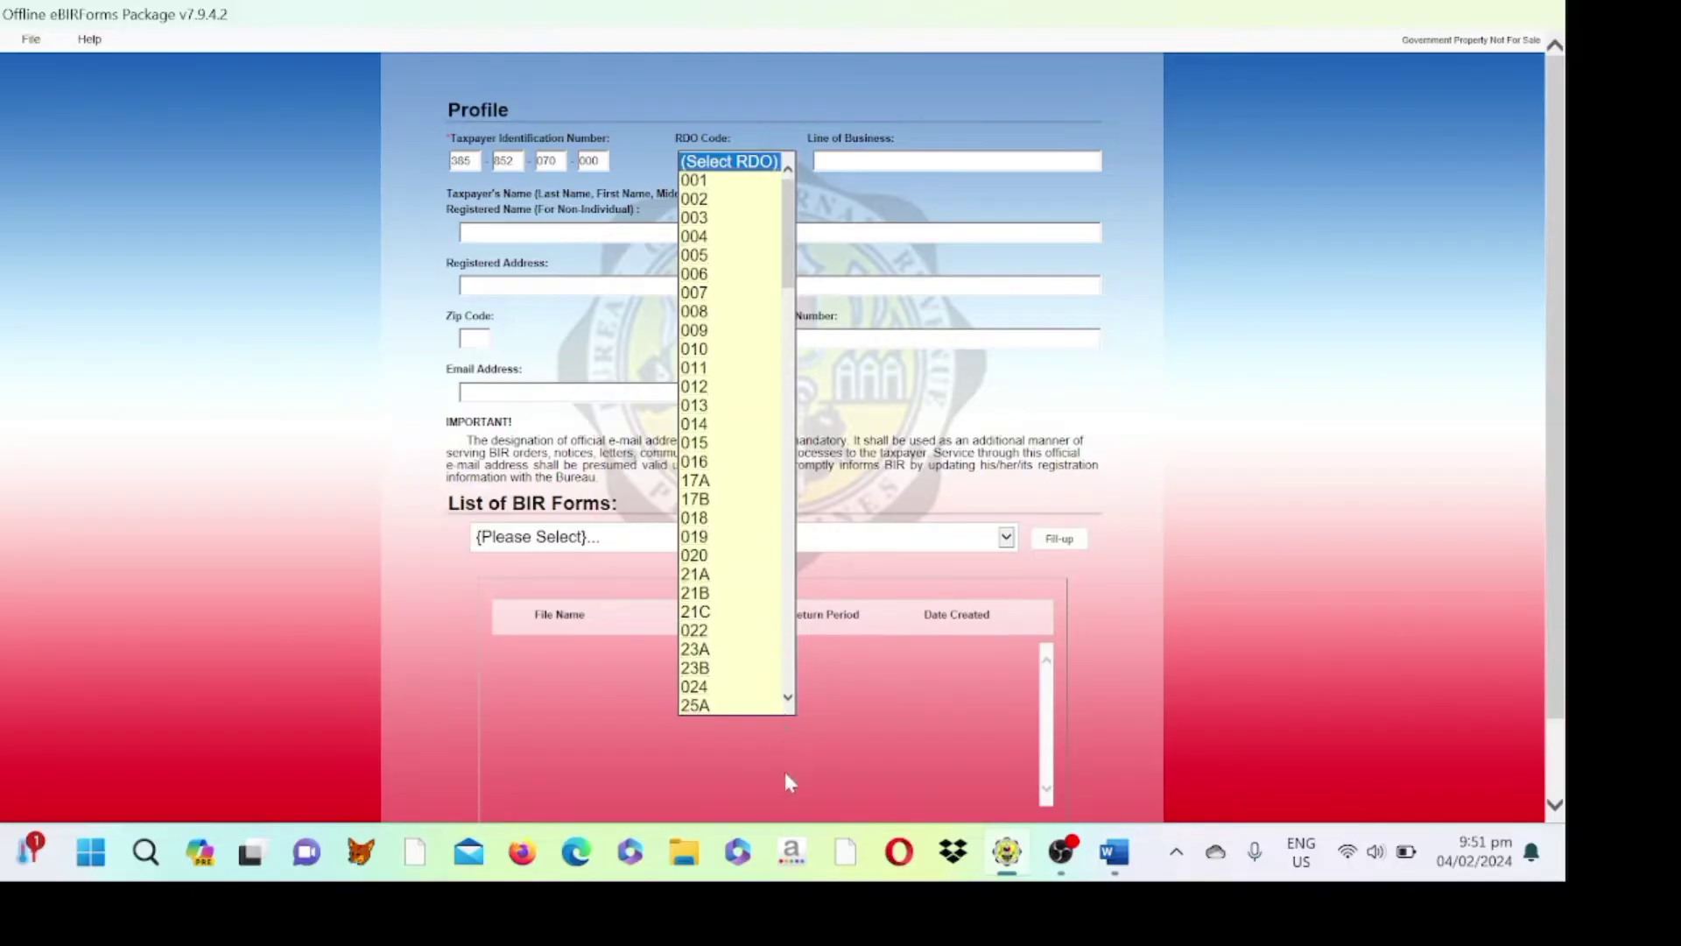
# - Pick RDO code 029 from the profile's RDO dropdown list
pyautogui.scroll(-20, 791, 697)
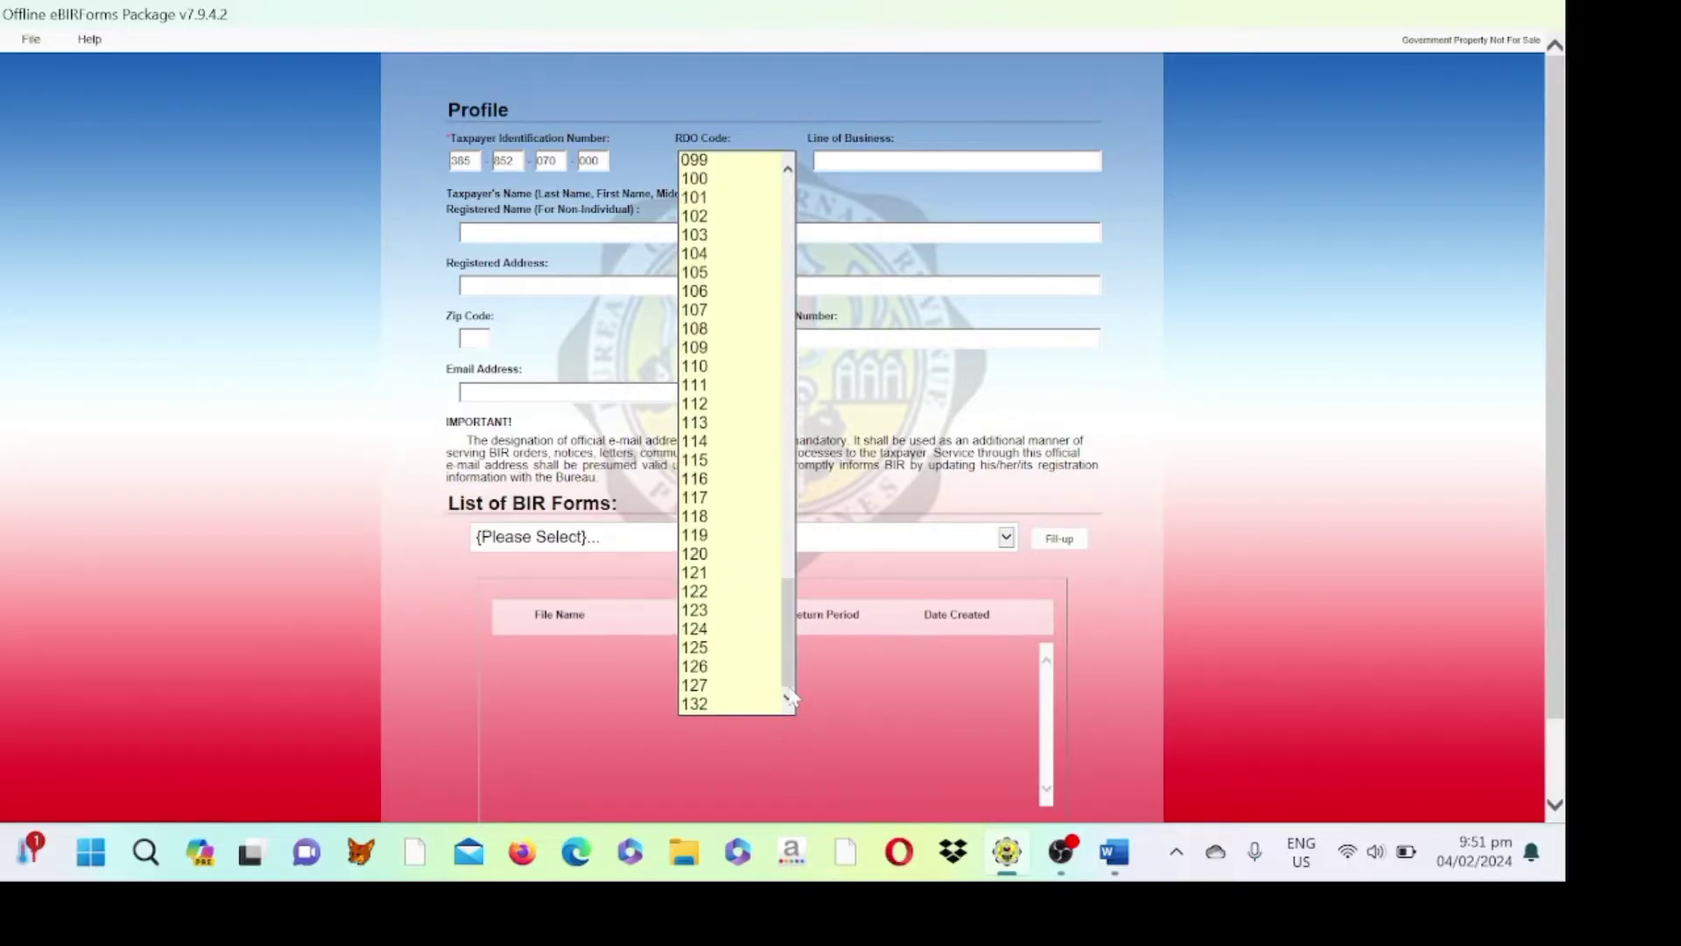
pyautogui.click(789, 167)
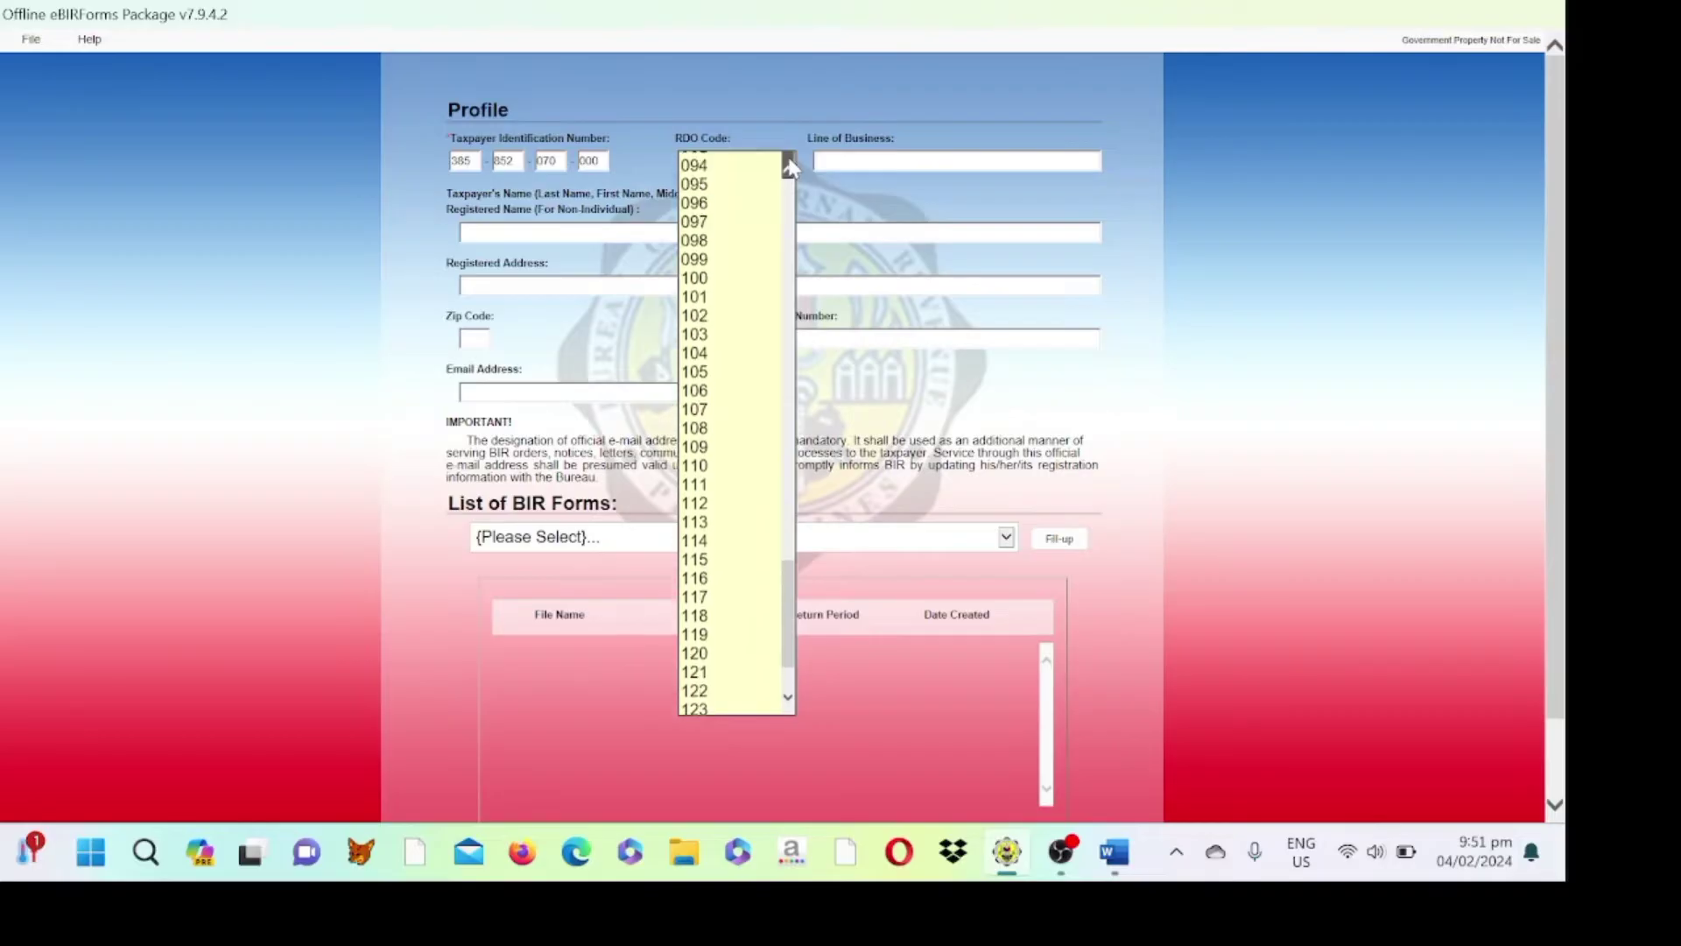
pyautogui.scroll(10, 791, 166)
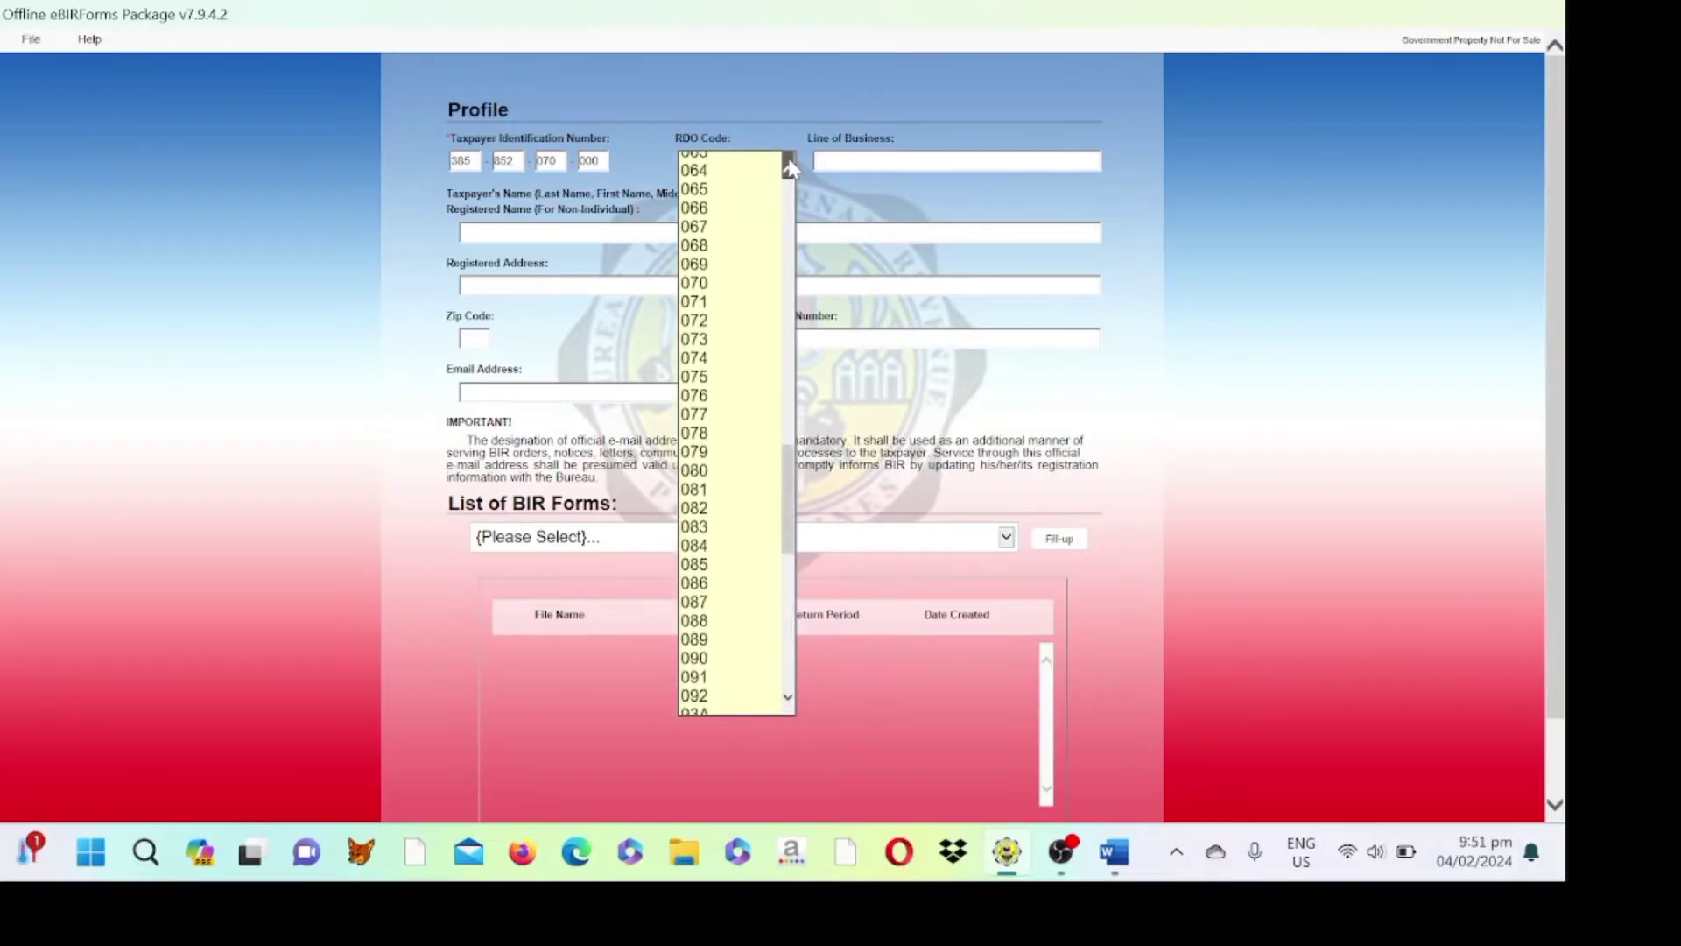
pyautogui.scroll(8, 790, 166)
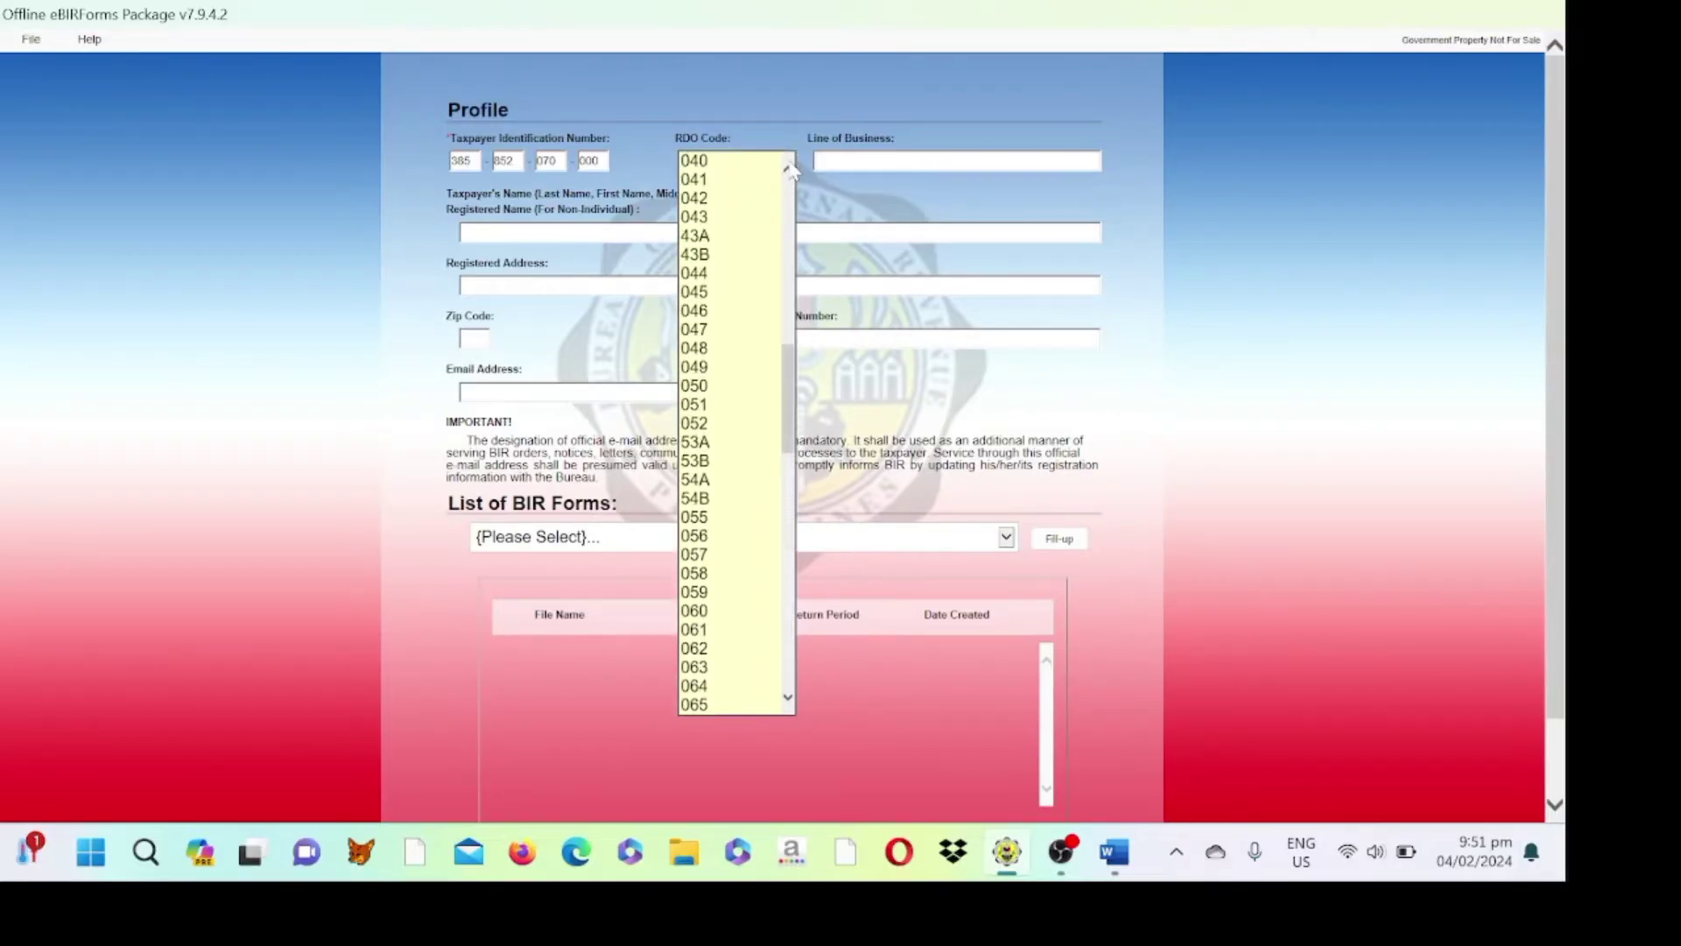
pyautogui.click(791, 166)
pyautogui.scroll(5, 791, 166)
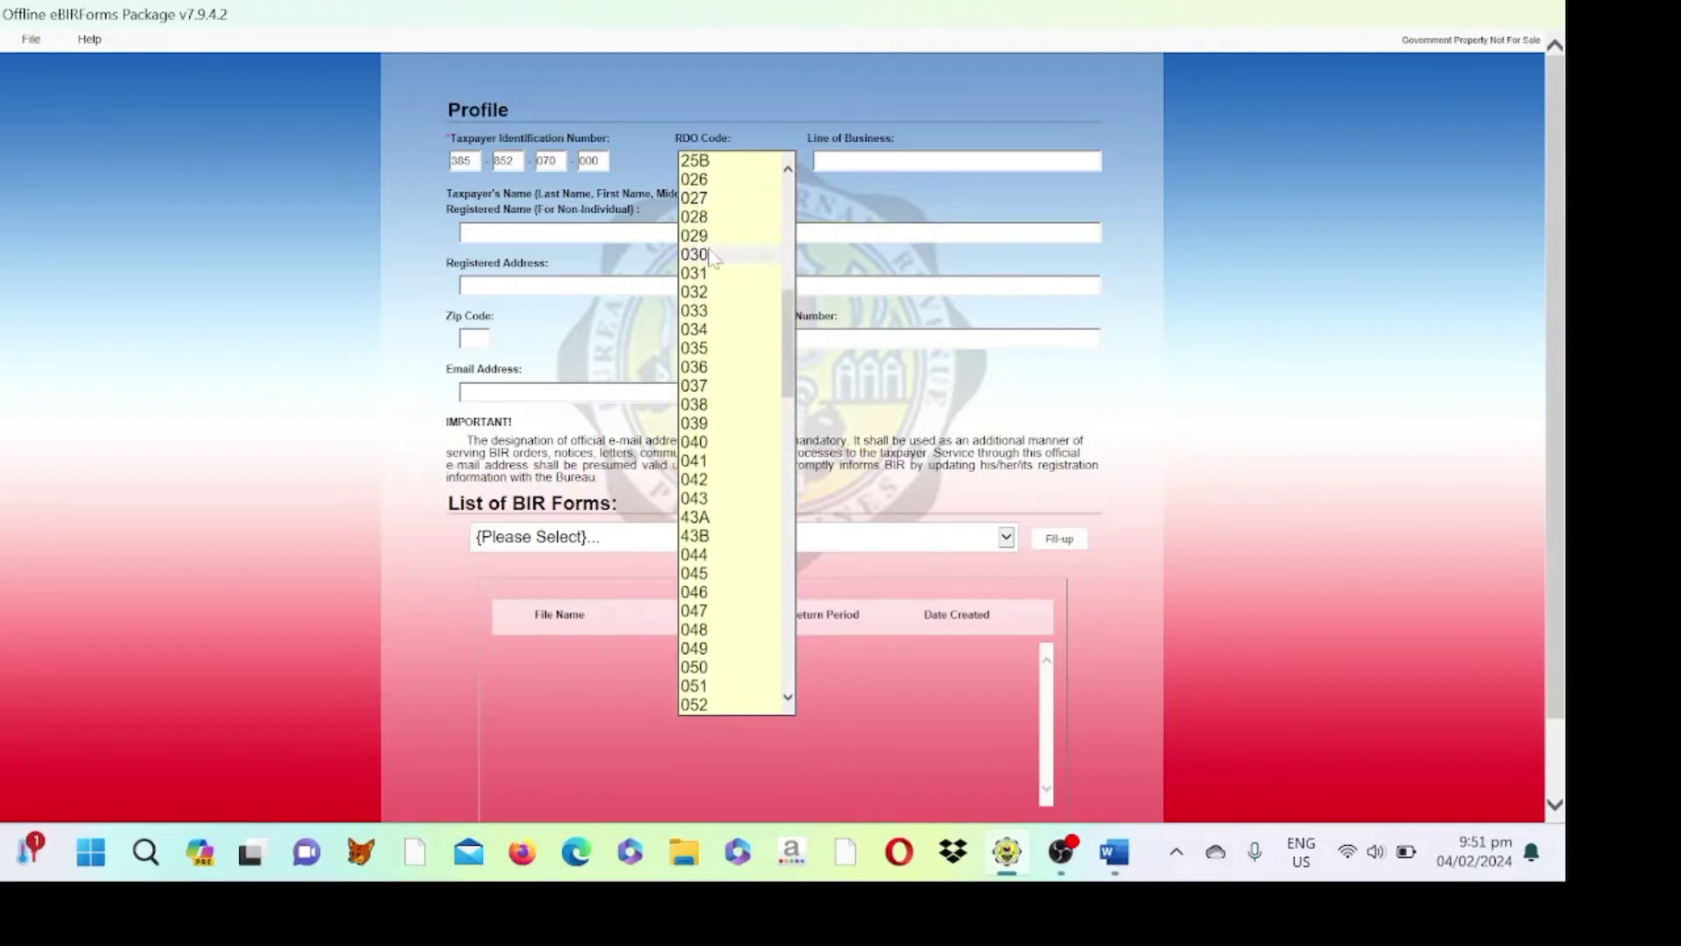
pyautogui.click(713, 236)
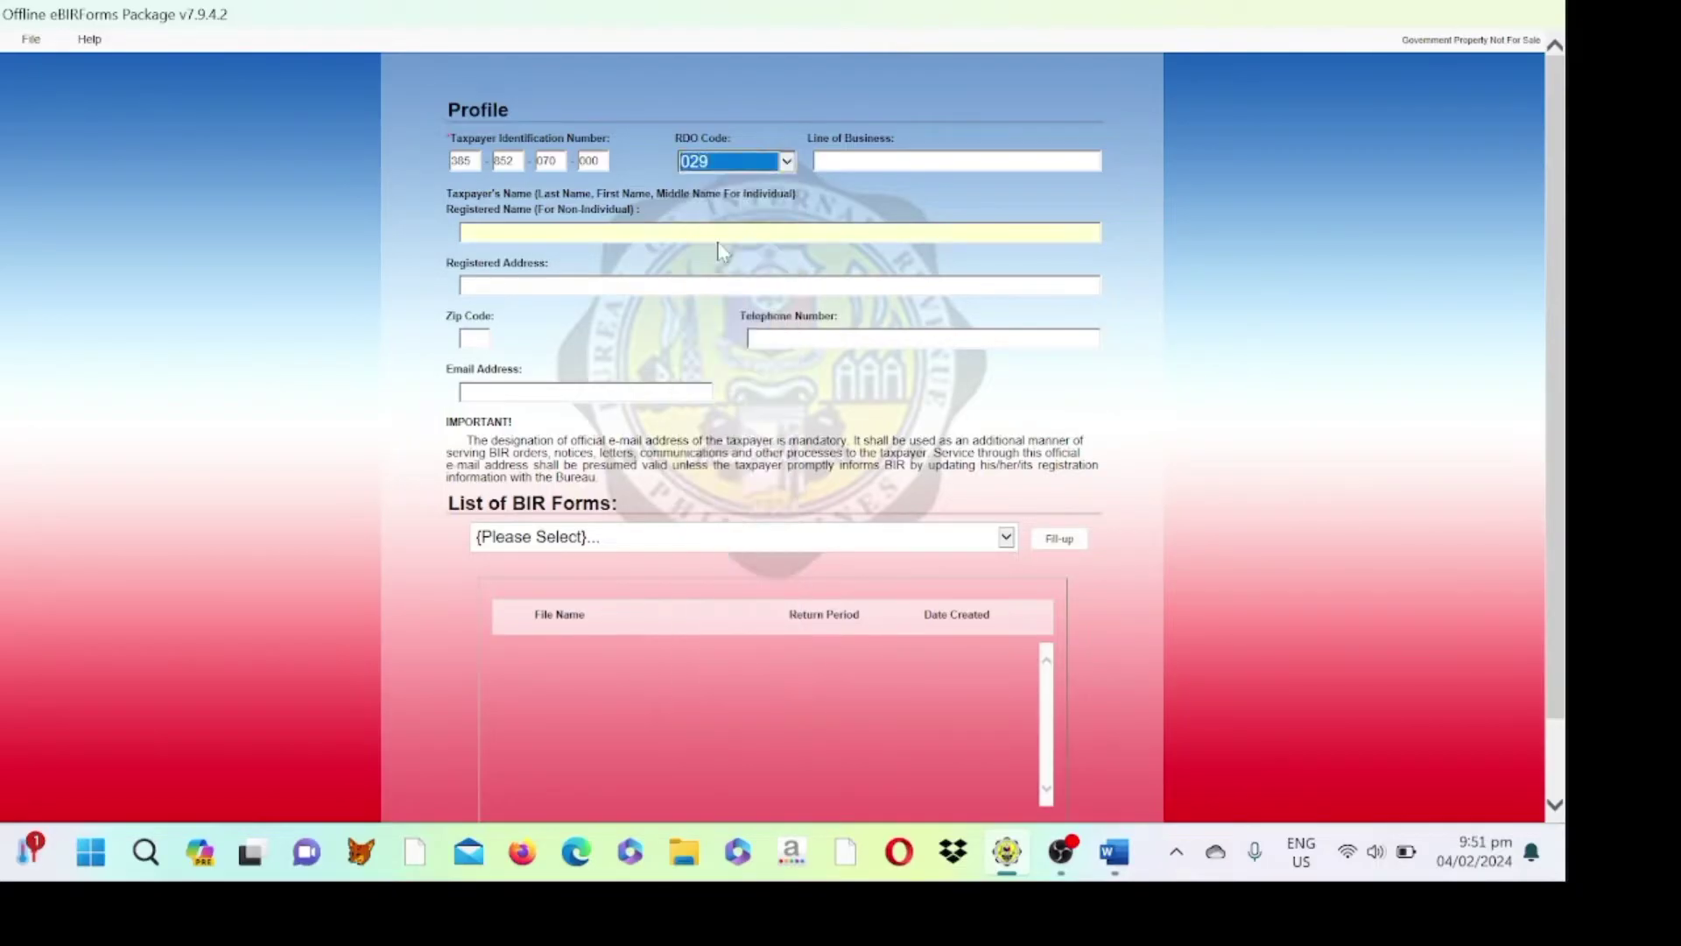
# - Enter ONLINE SHOP as line of business and the taxpayer's registered name
pyautogui.press('Tab')
pyautogui.write('O')
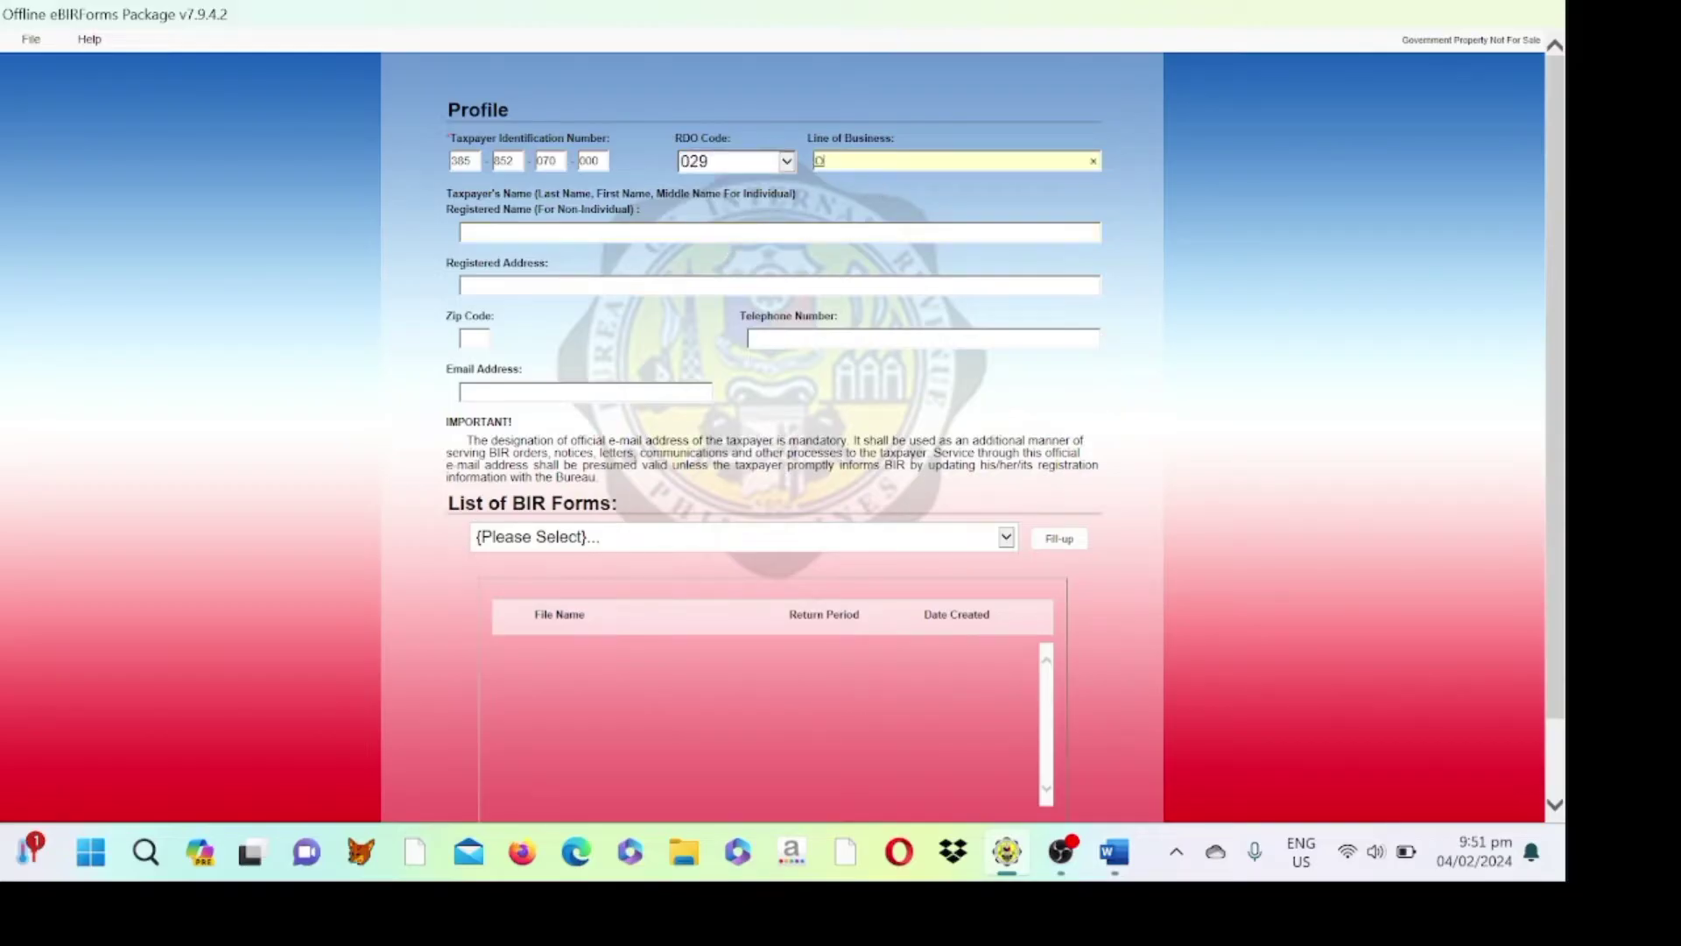
pyautogui.write('NLINE SHOP')
pyautogui.press('Tab')
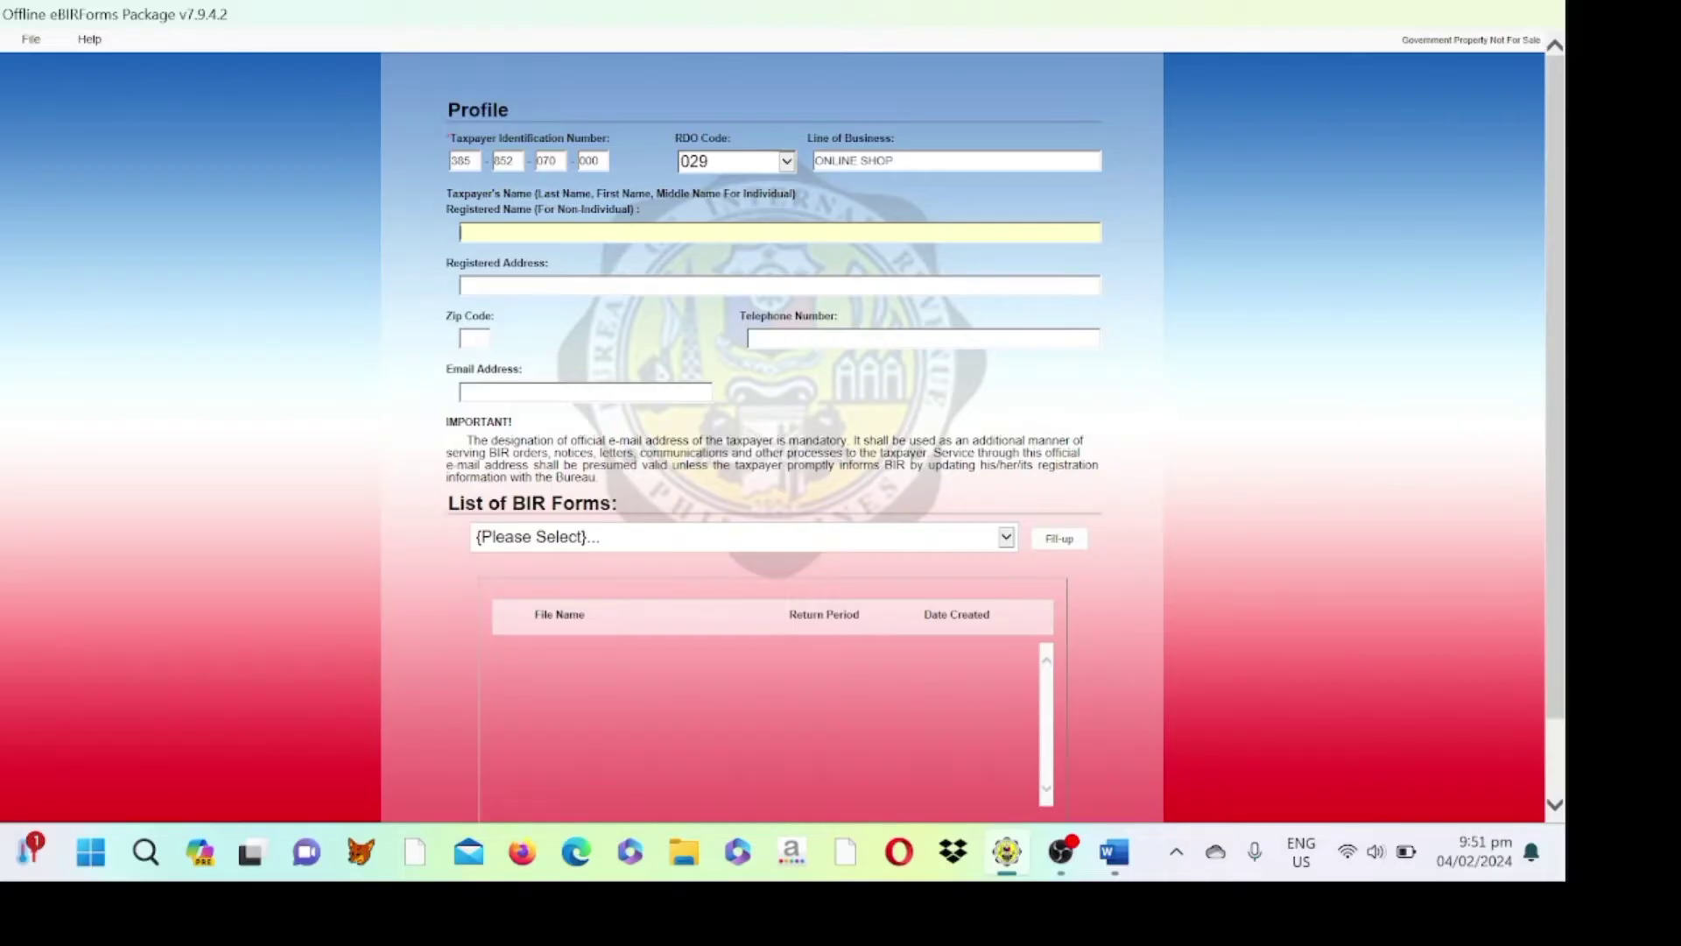
pyautogui.write('PERANTE')
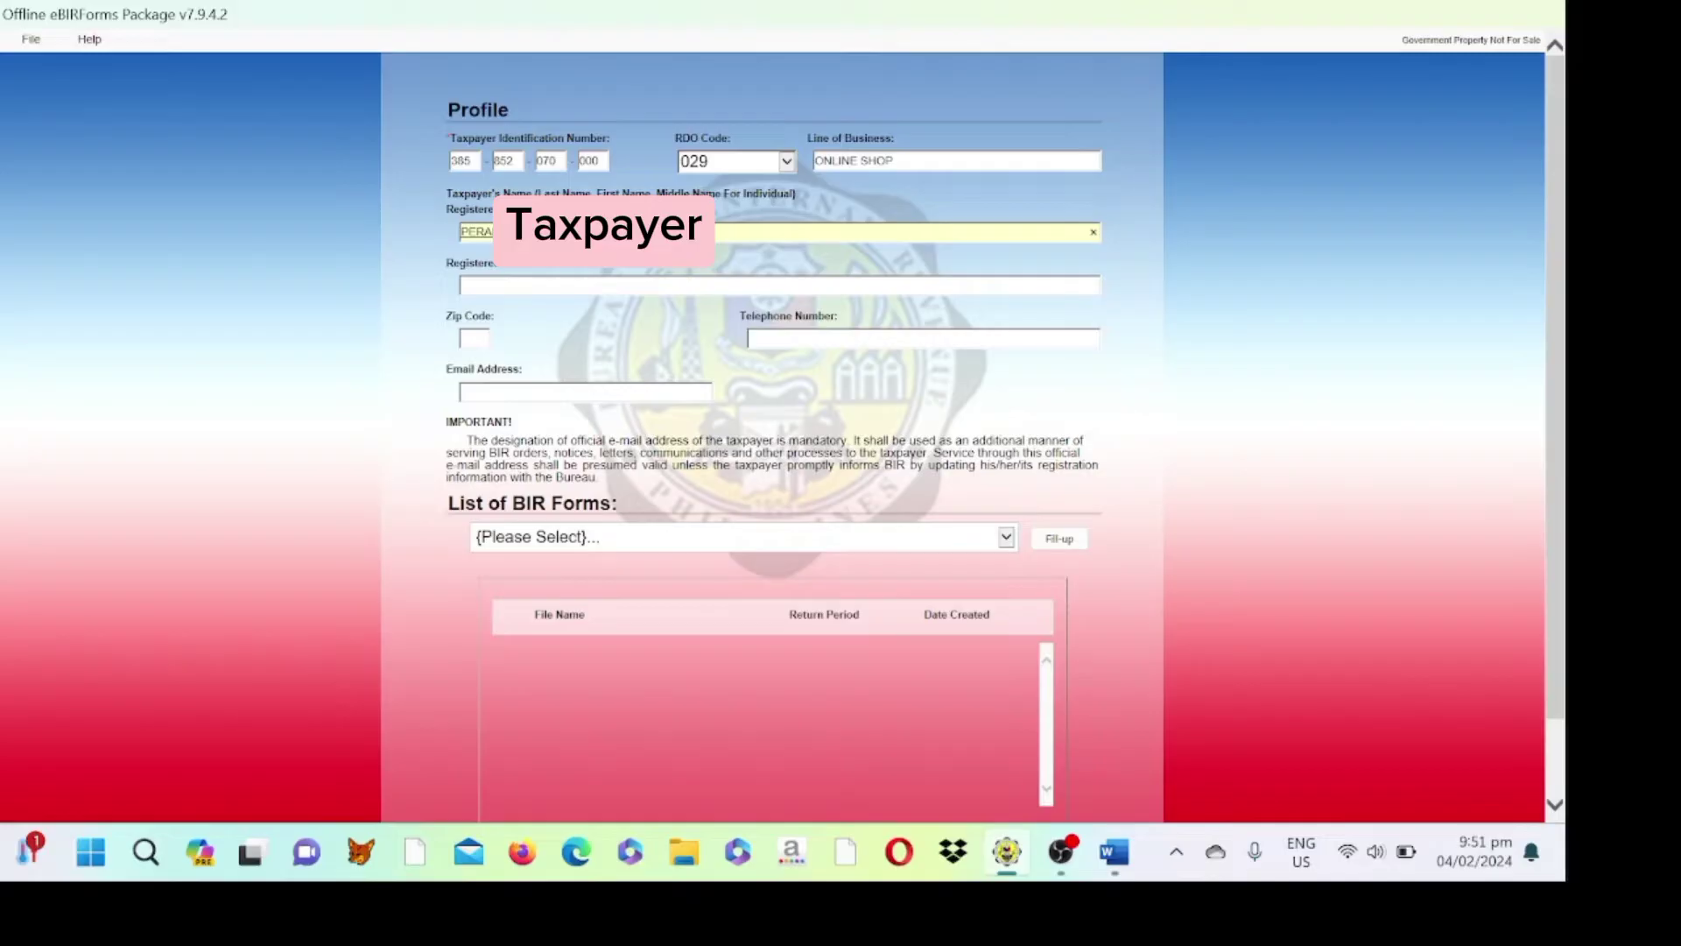
# - Type the taxpayer's full registered street address into the profile
pyautogui.click(517, 280)
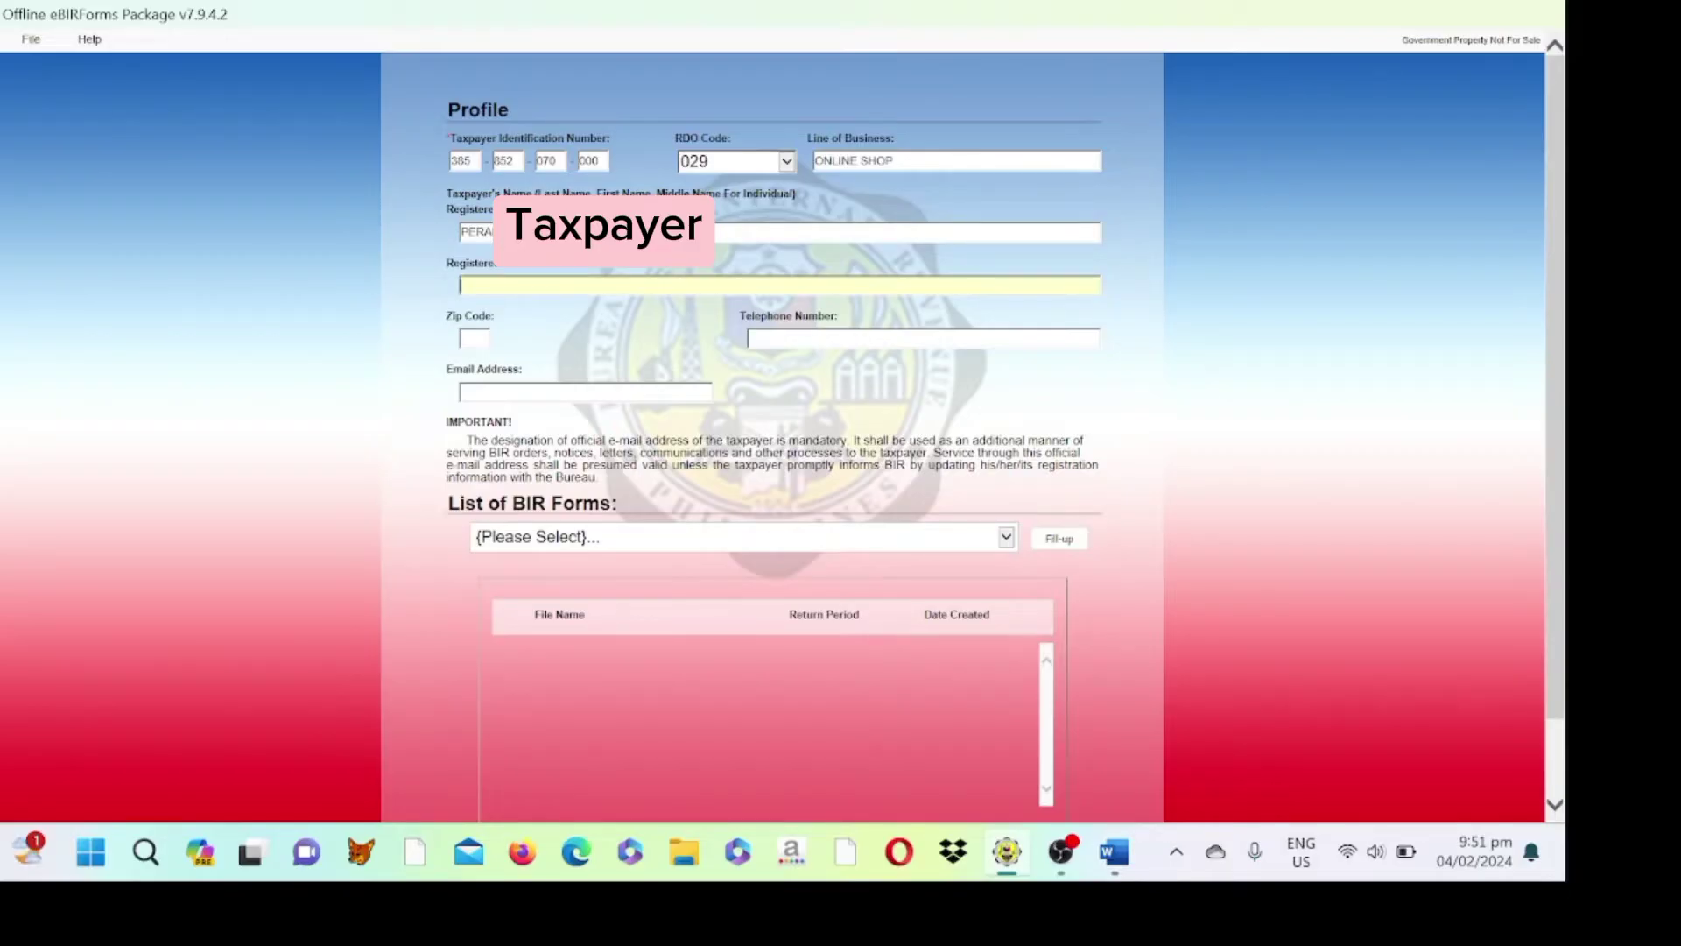
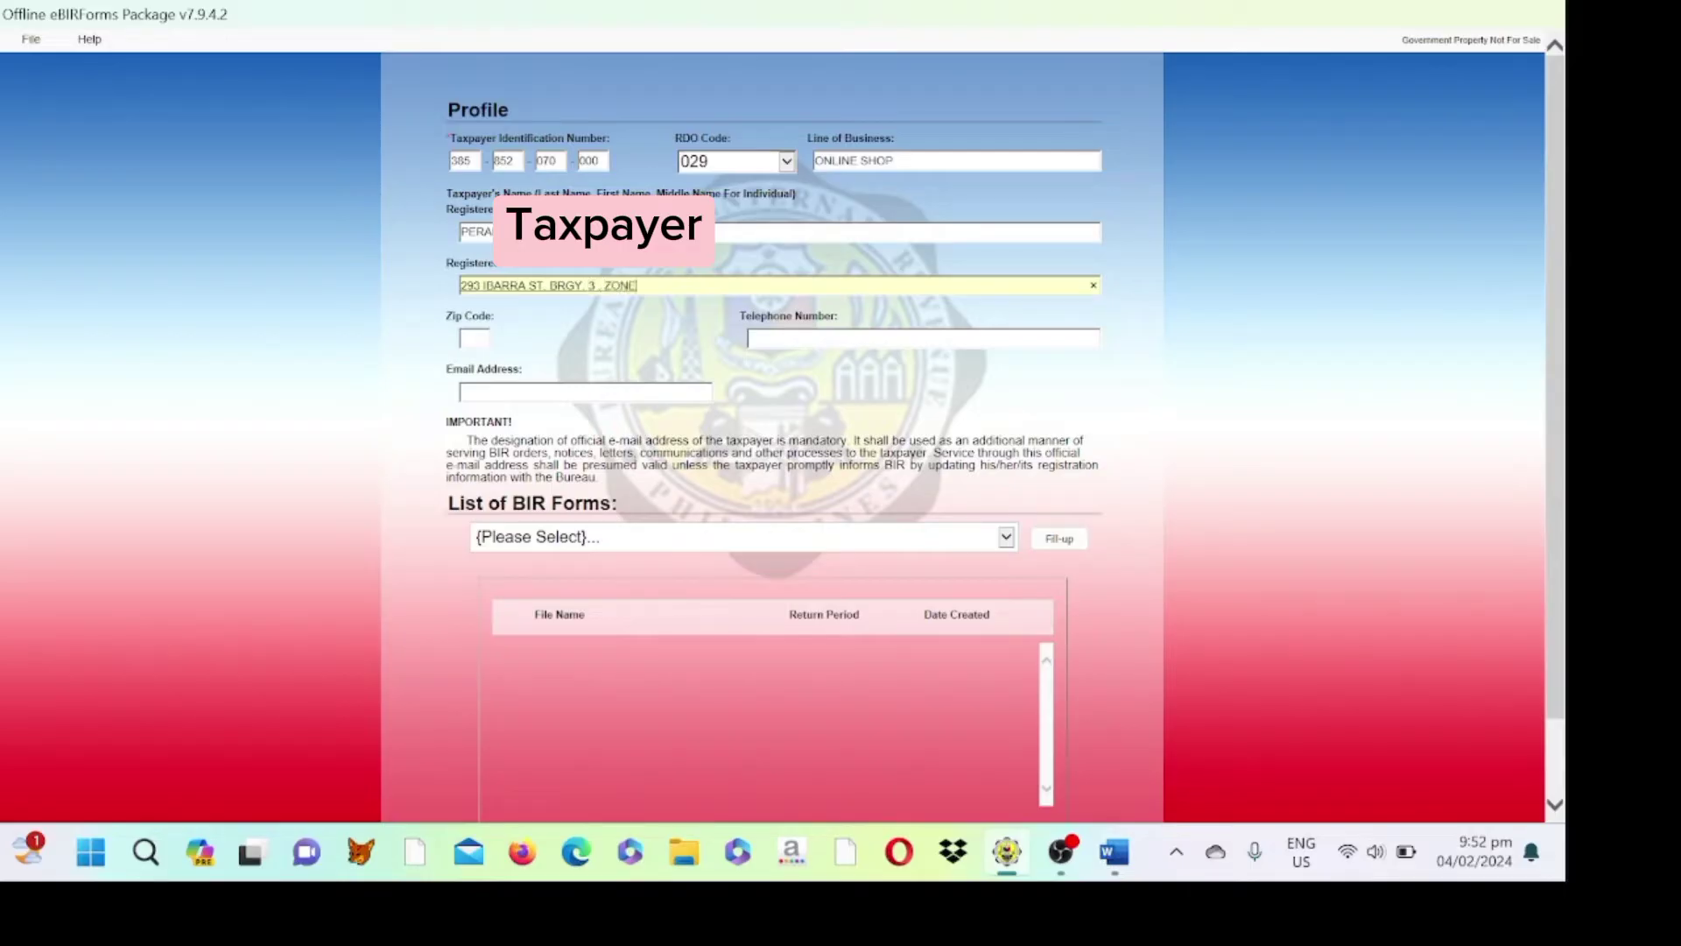
pyautogui.click(474, 338)
# - Enter the taxpayer's zip code and telephone number in the profile
pyautogui.write('101')
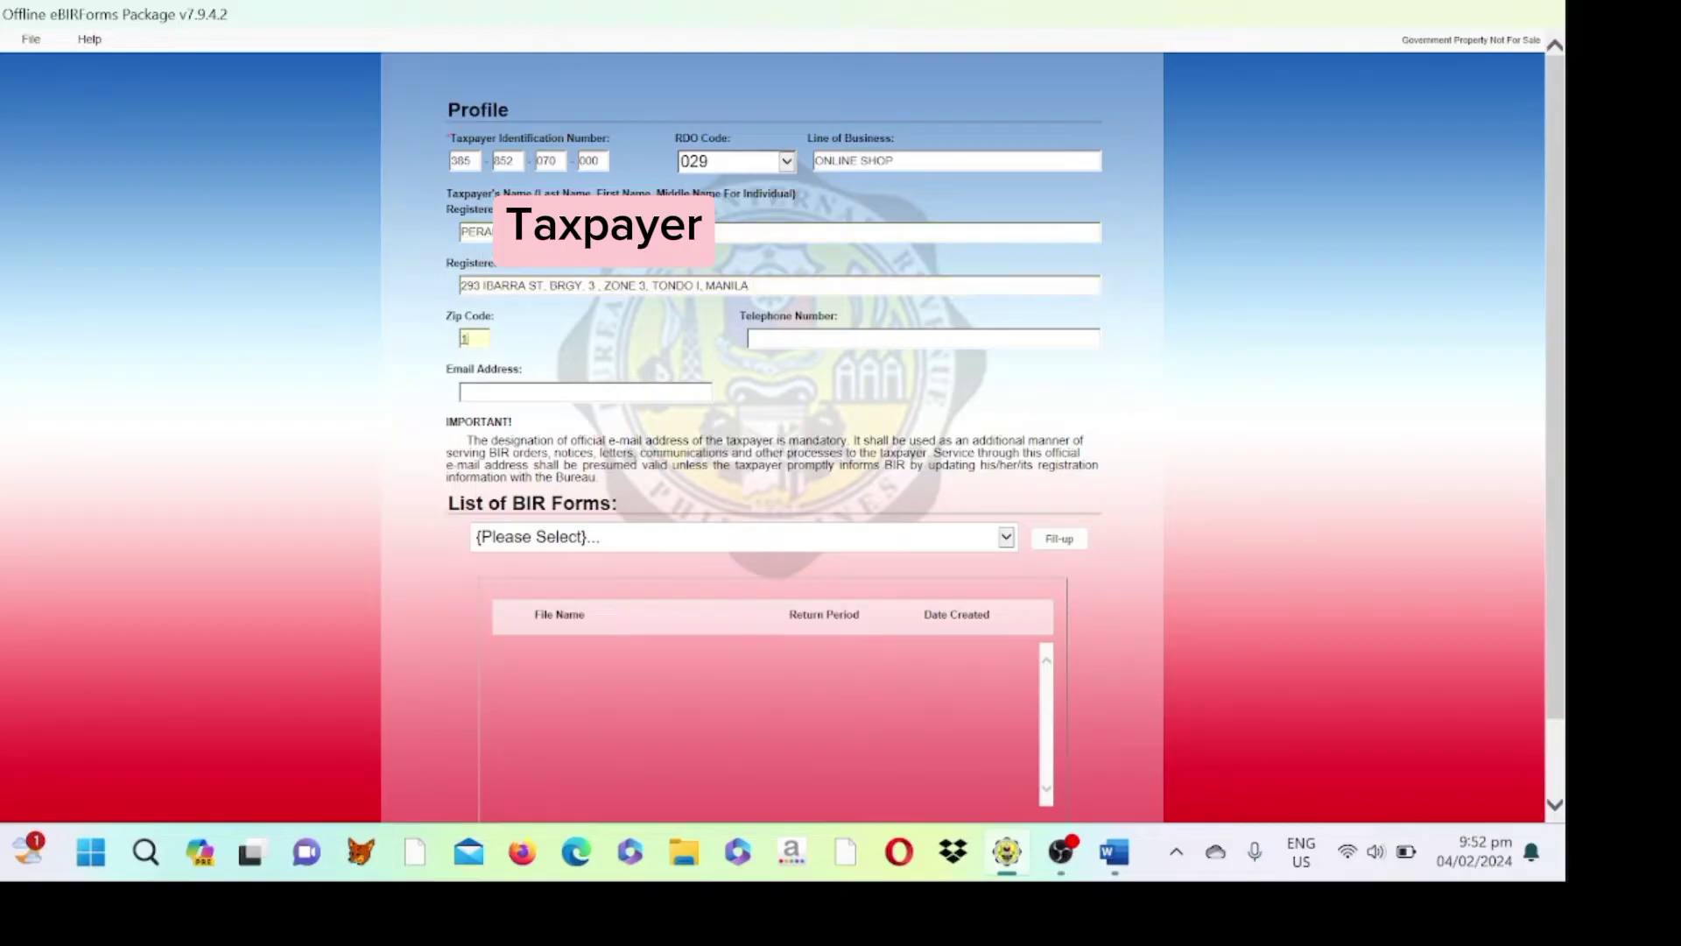
pyautogui.write('2')
pyautogui.click(776, 338)
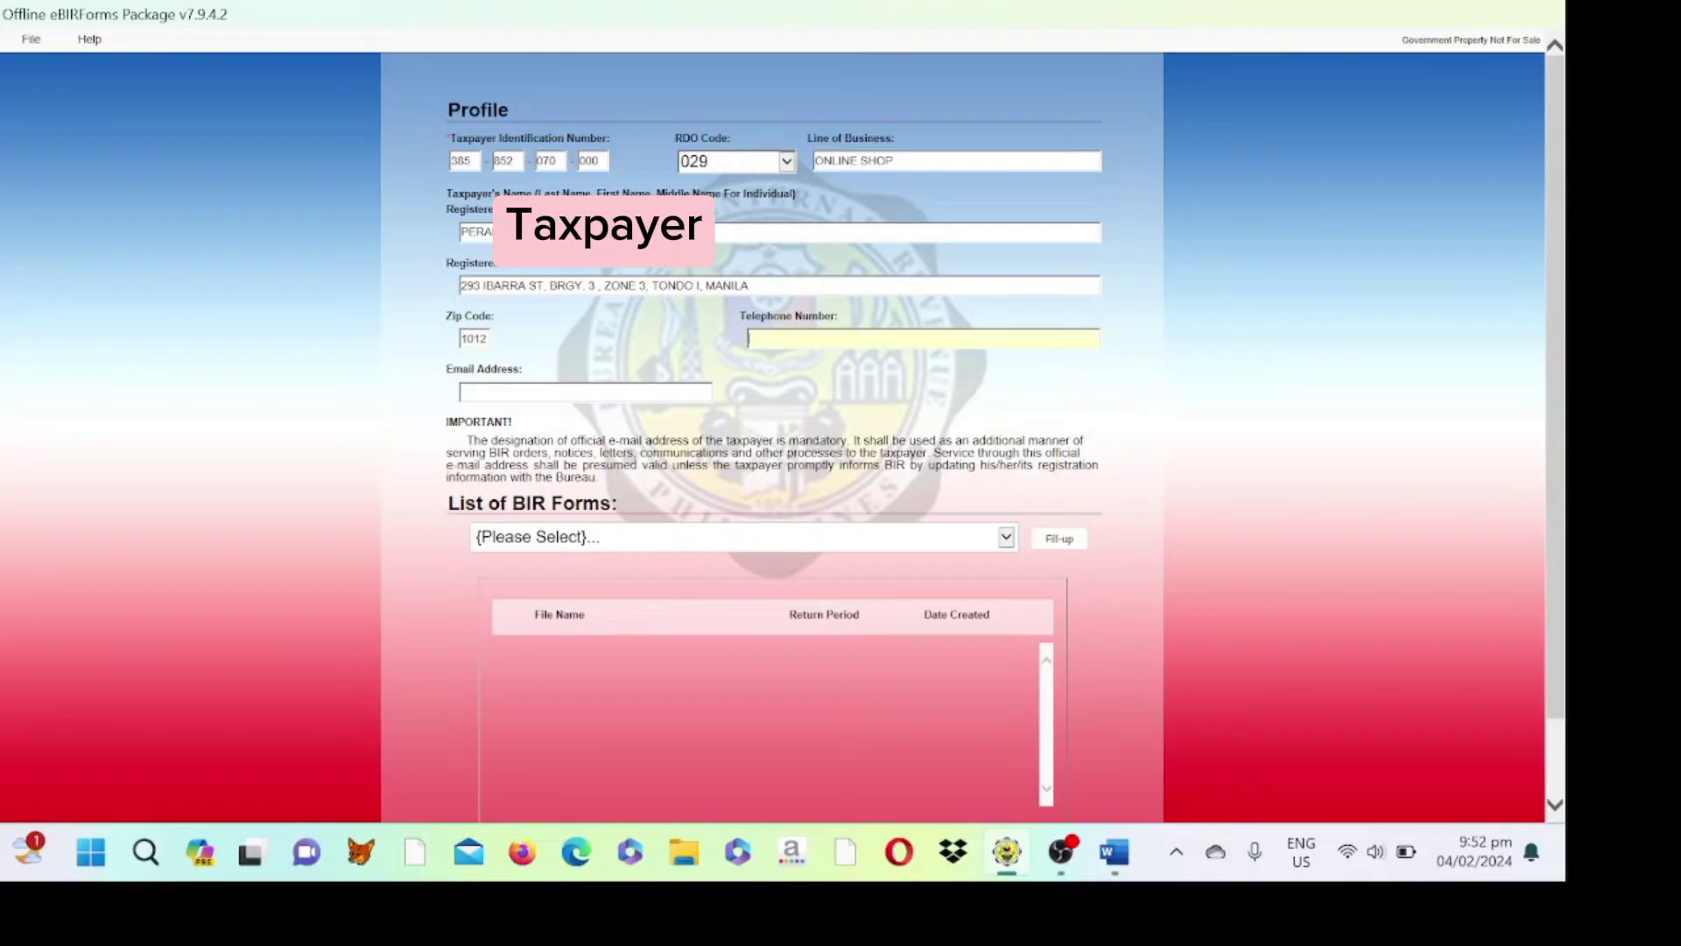
# - Enter the taxpayer's e-mail address, fixing typos, and show the BIR forms list
pyautogui.press('Tab')
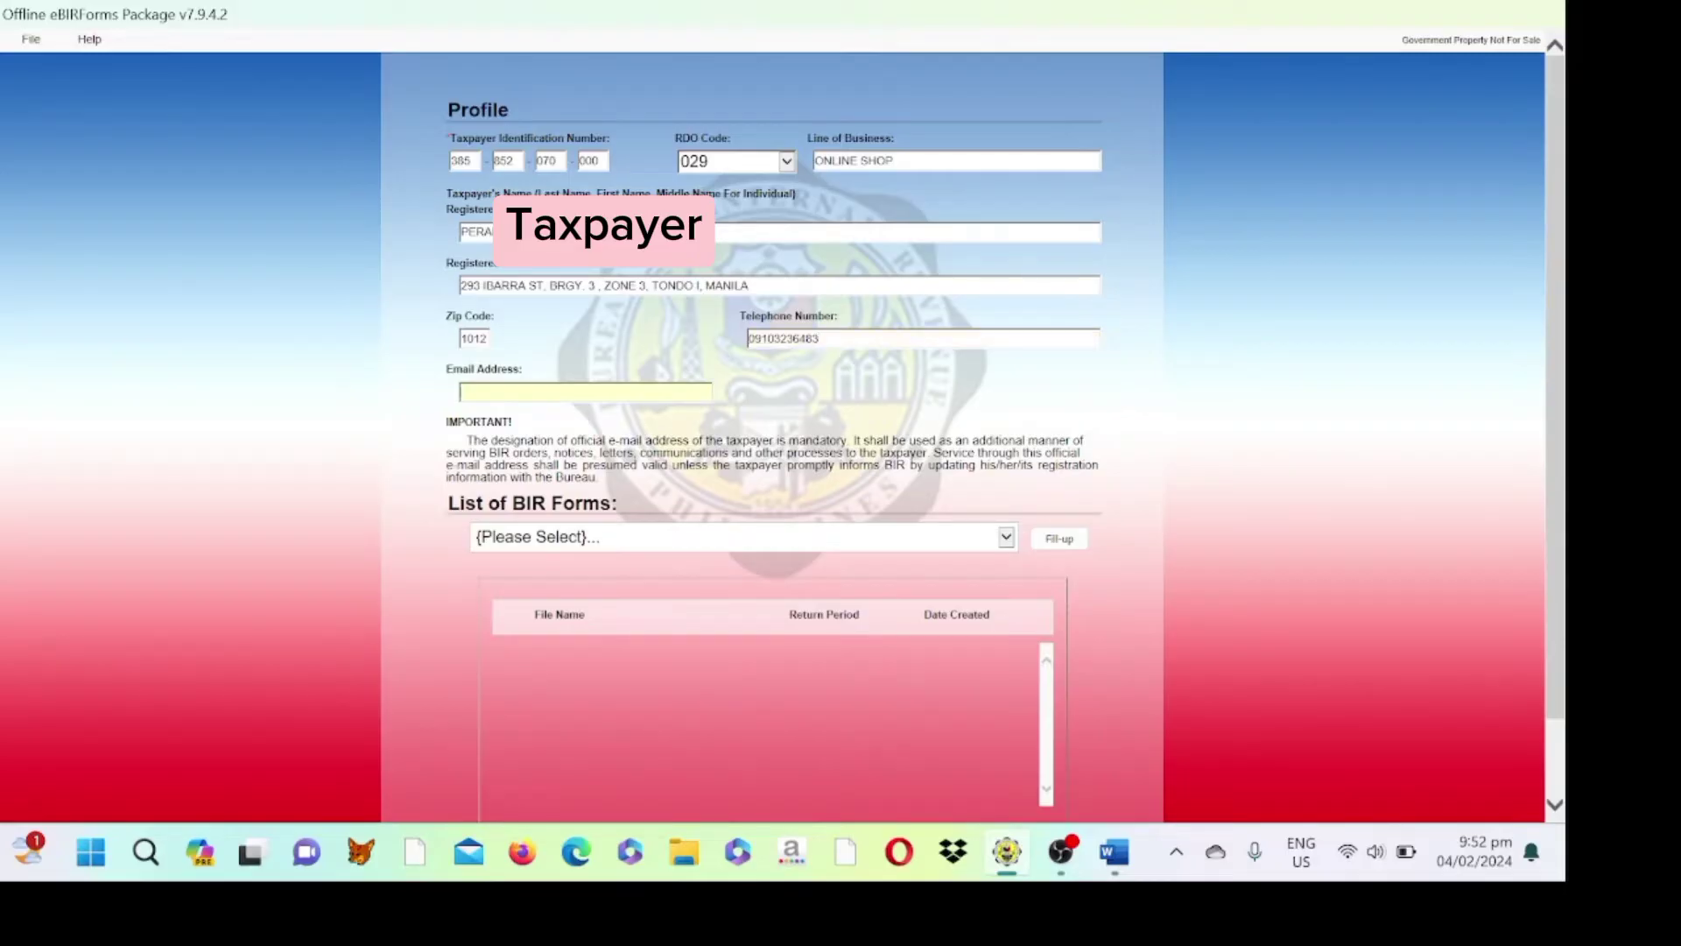
pyautogui.write('E')
pyautogui.press('BackSpace')
pyautogui.press('capslock')
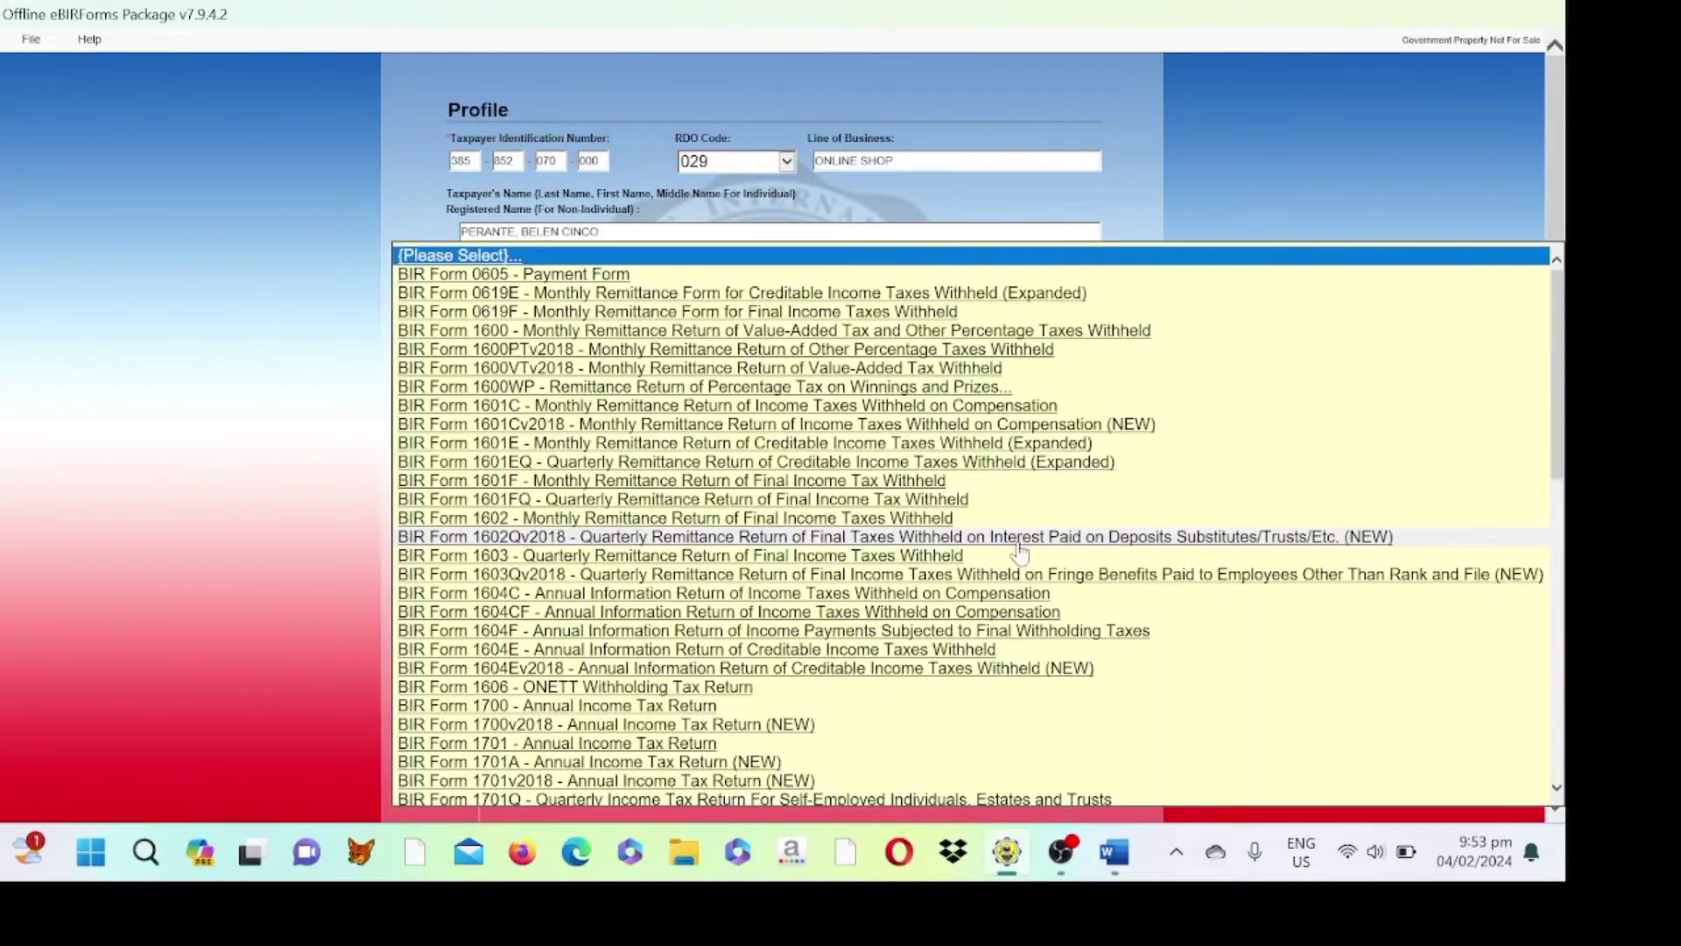
pyautogui.click(1005, 537)
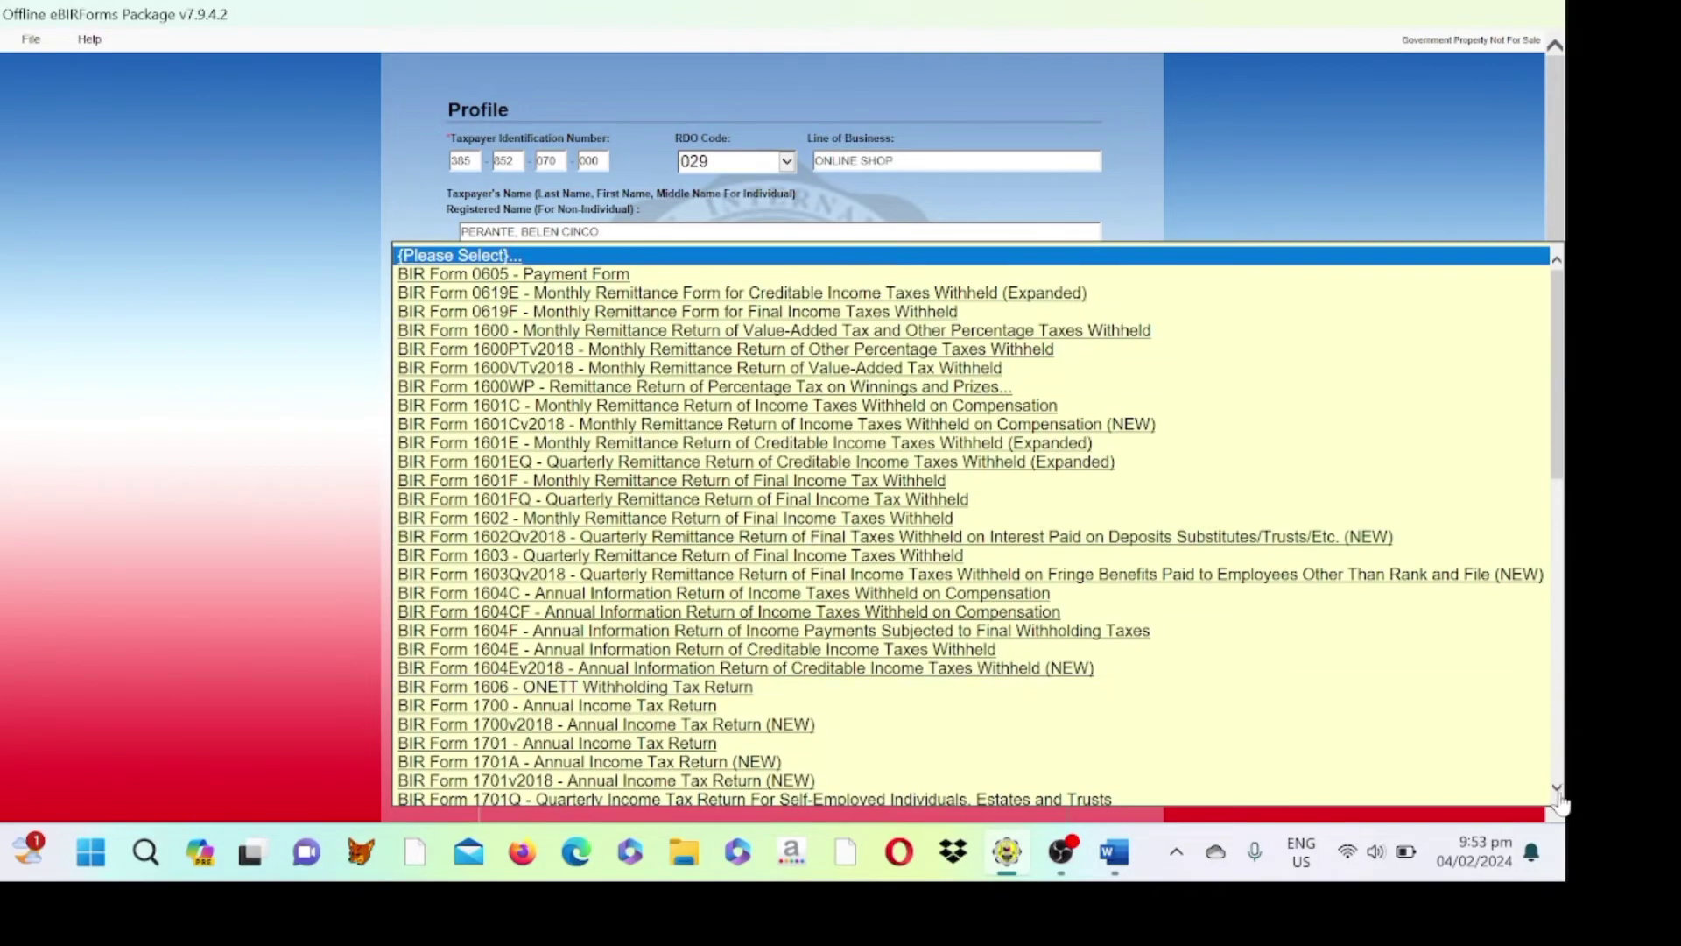
# - Select BIR Form 1701A - Annual Income Tax Return (NEW) and start filling it
pyautogui.scroll(-3, 1560, 801)
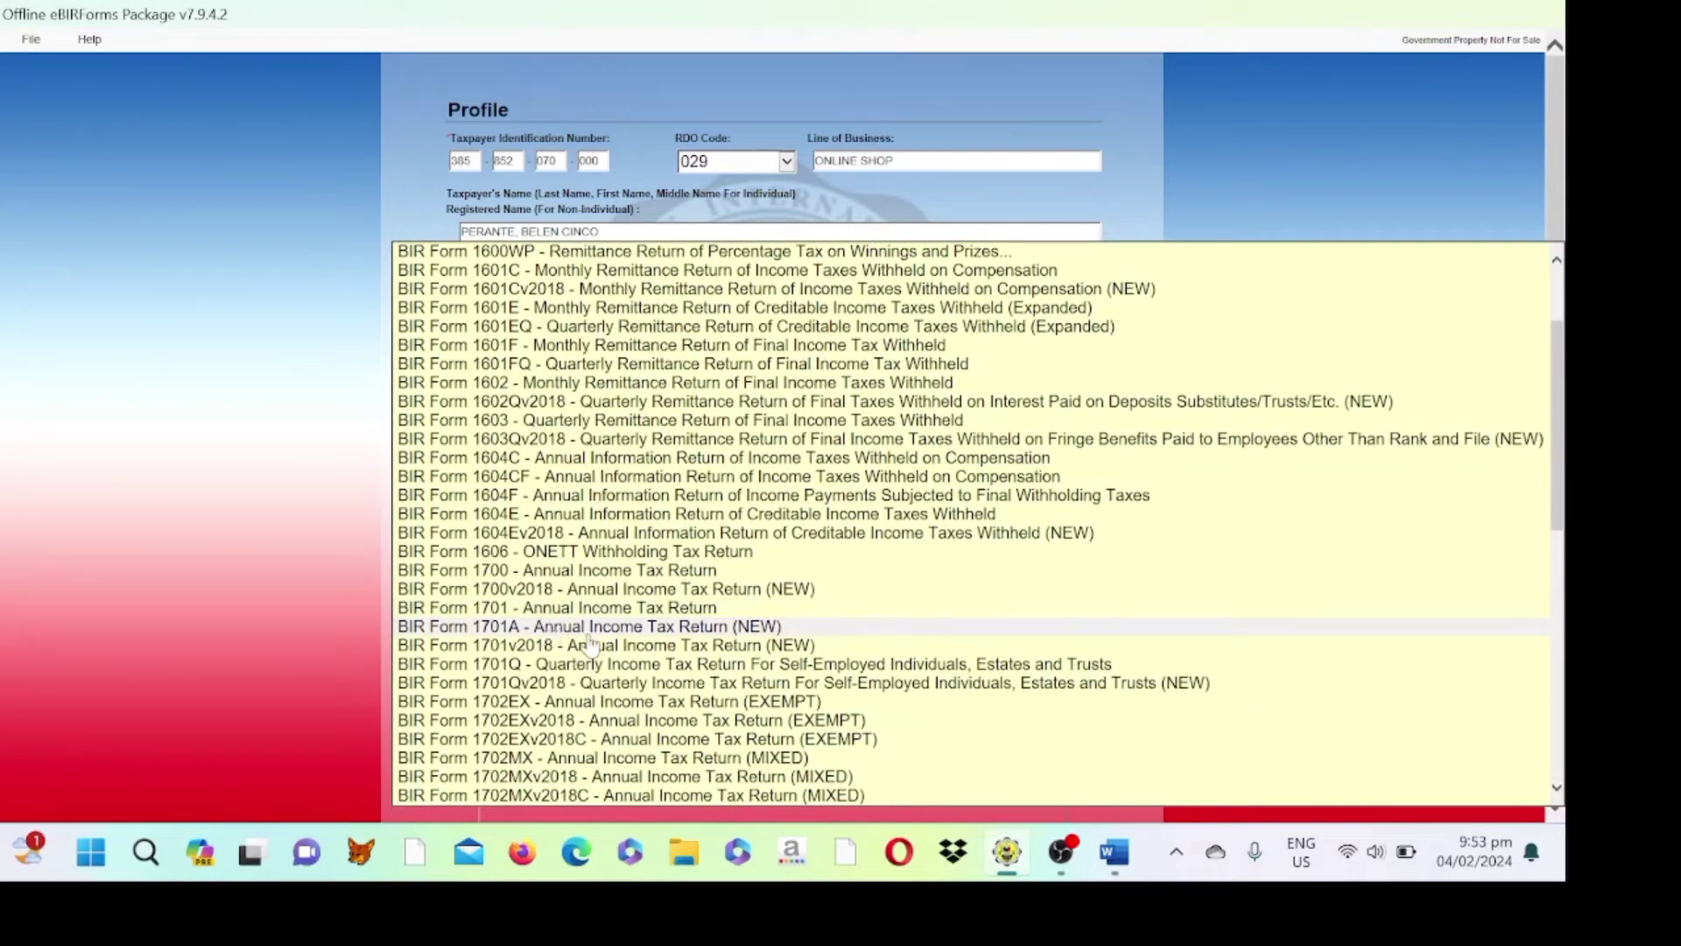
pyautogui.click(613, 629)
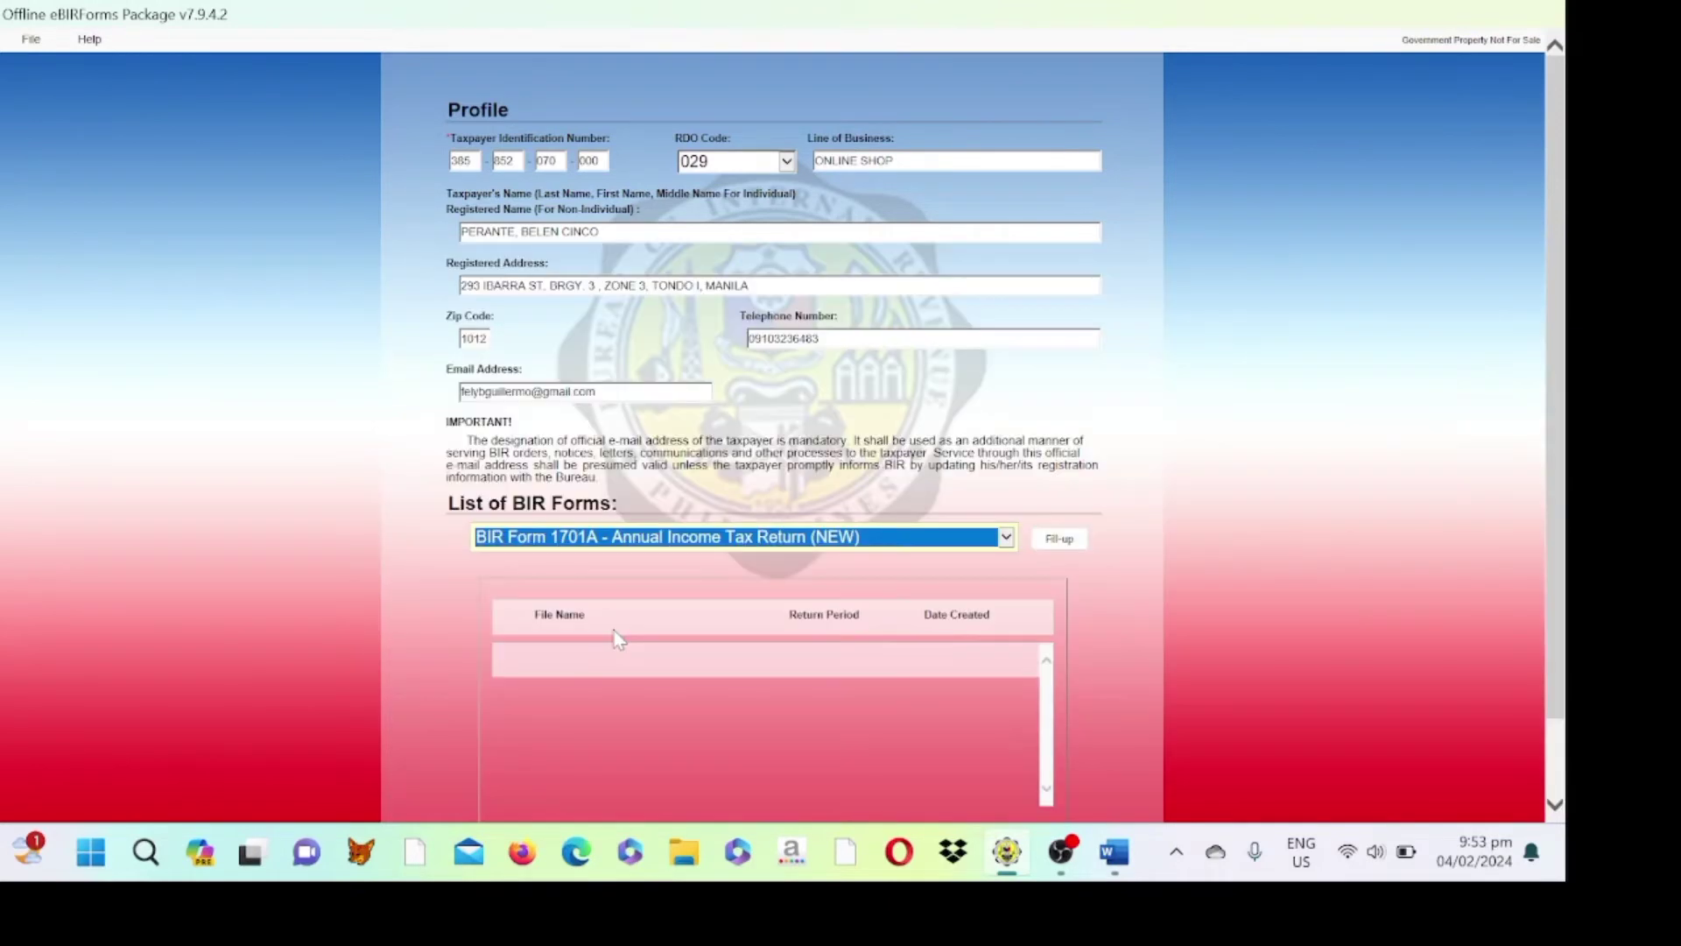
pyautogui.click(1072, 540)
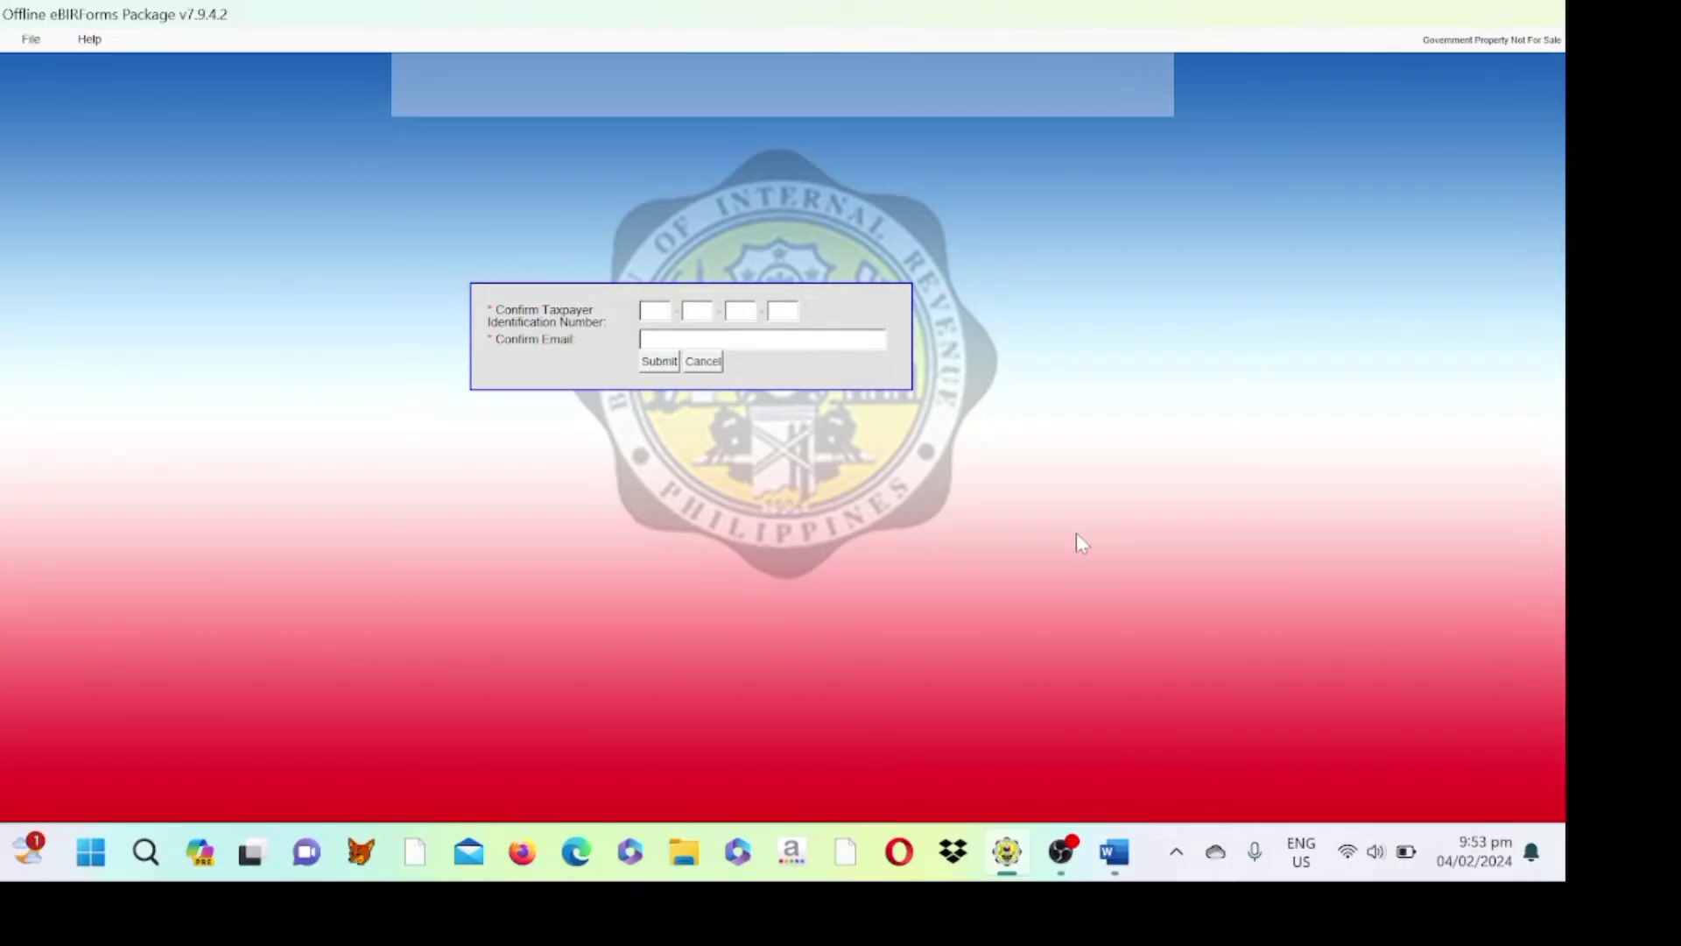
# - Confirm the taxpayer's TIN and e-mail, acknowledge the saved-profile message, and reopen Form 1701A
pyautogui.click(649, 314)
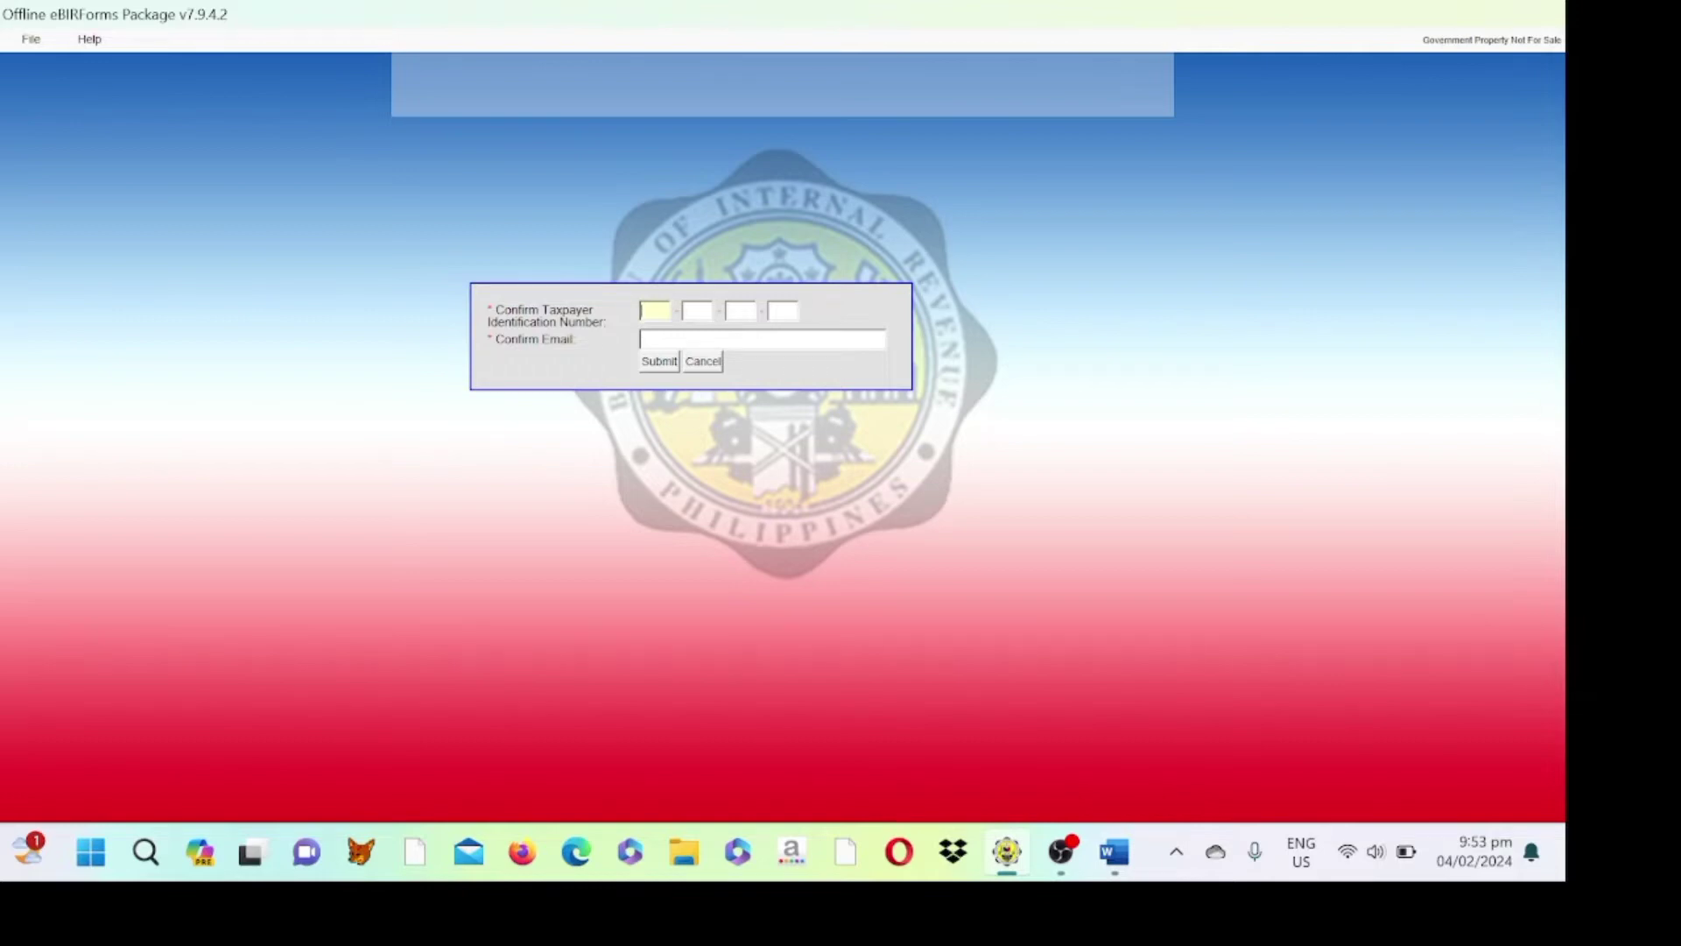
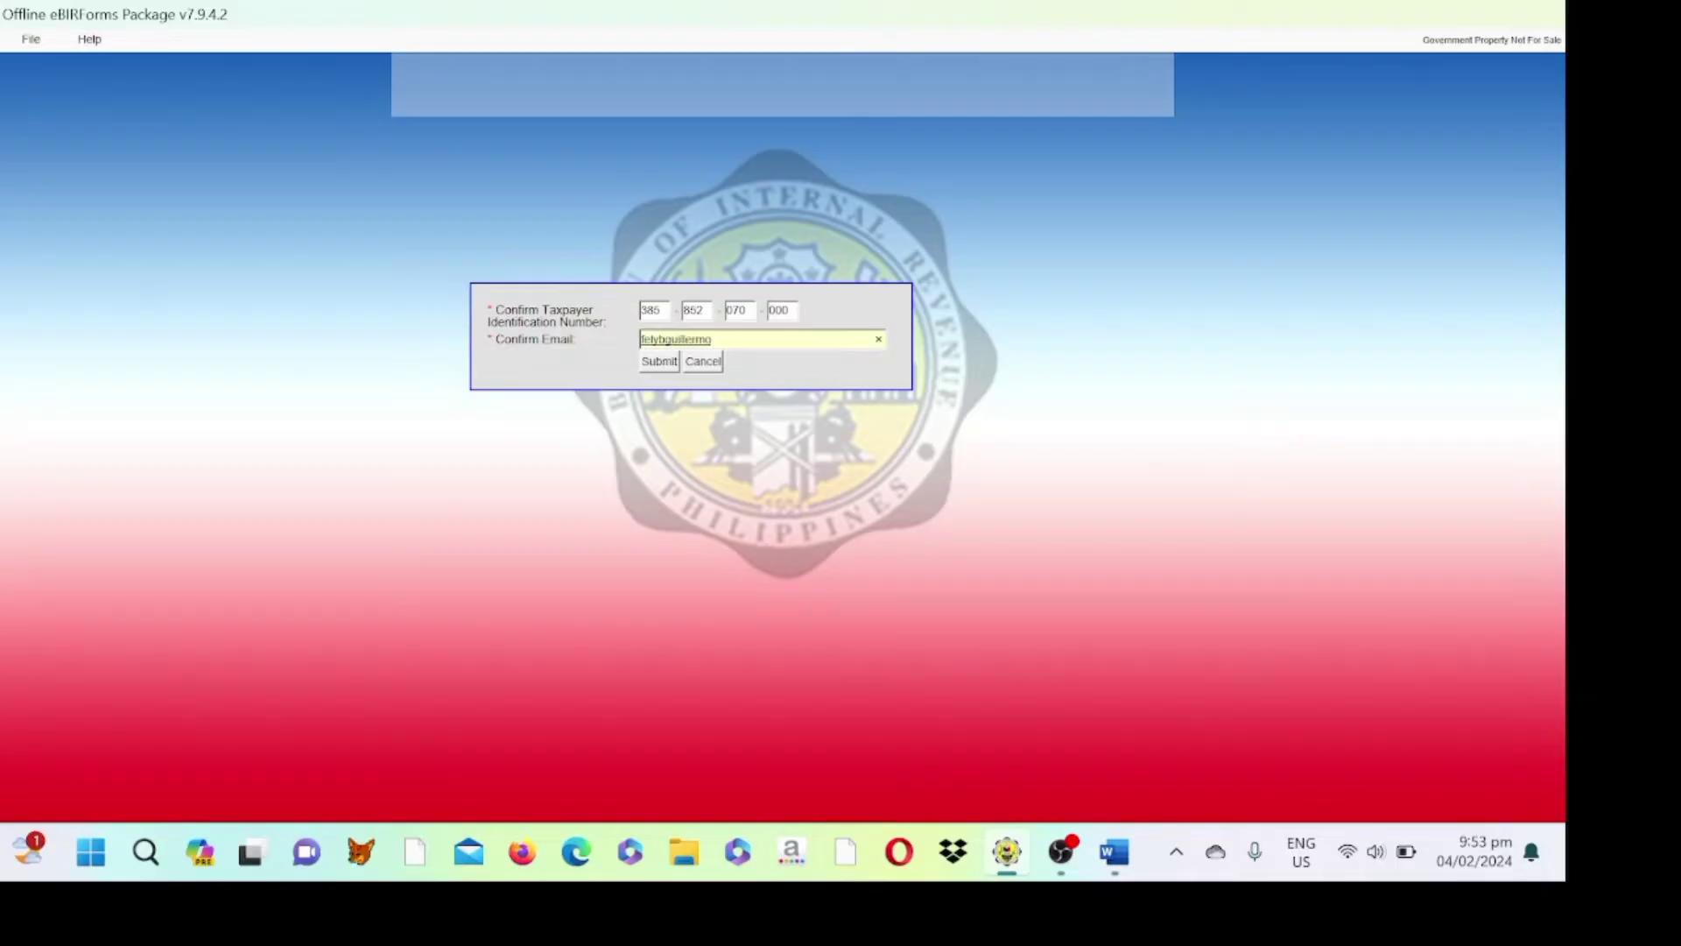
pyautogui.click(646, 366)
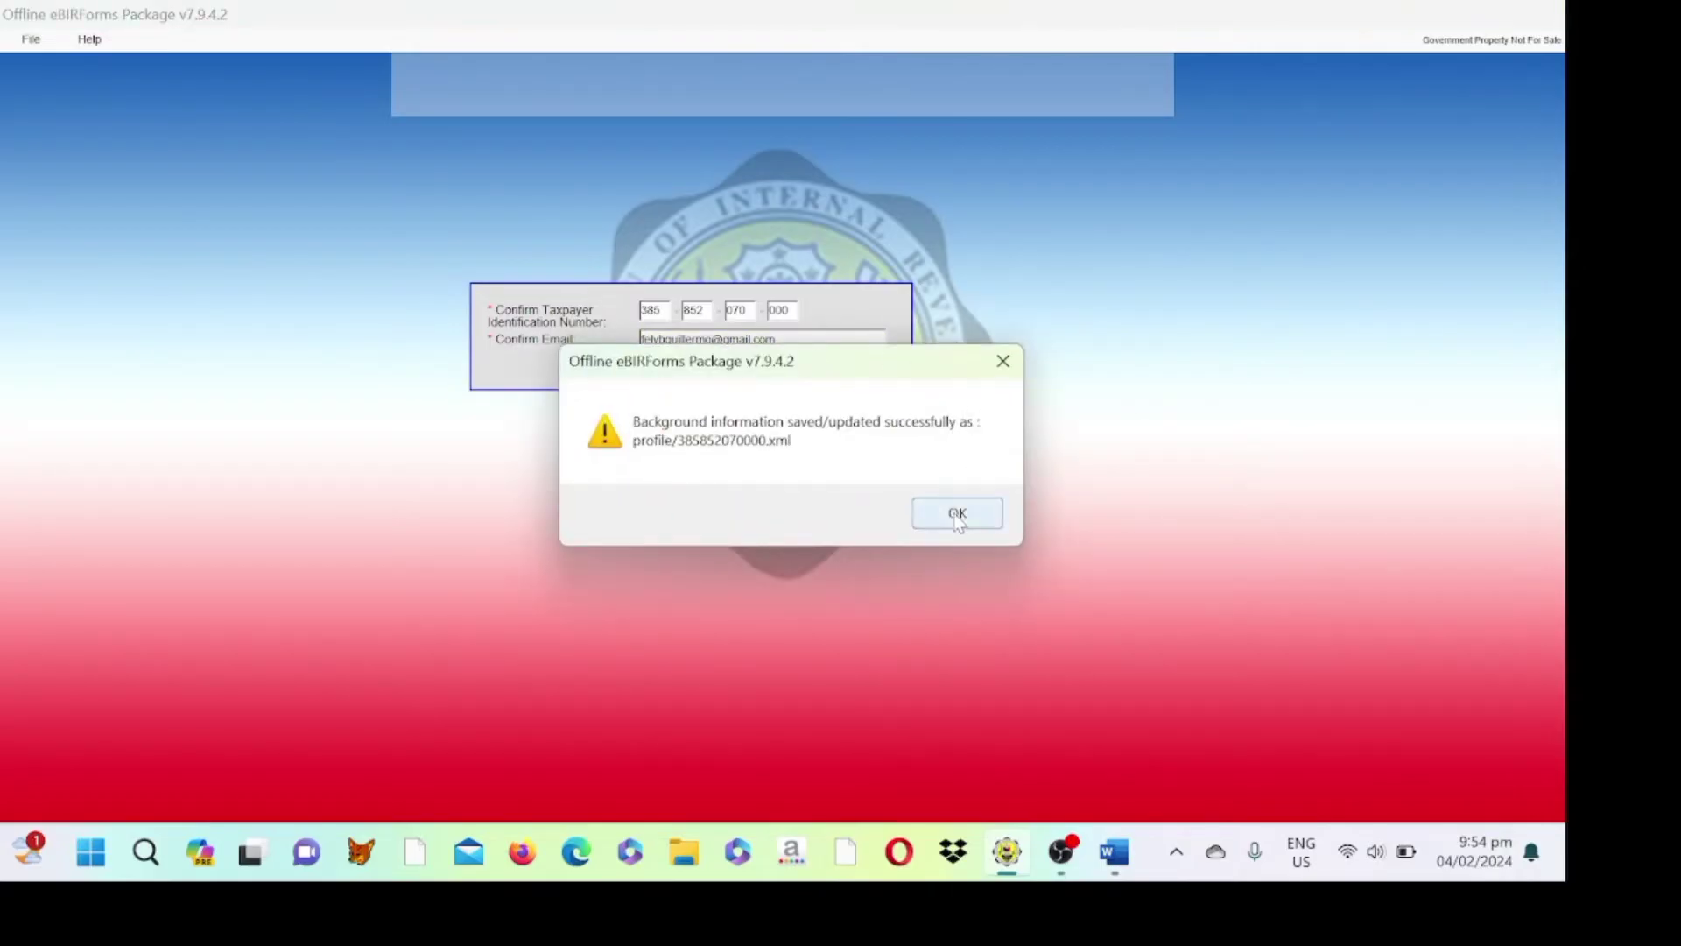
pyautogui.click(957, 515)
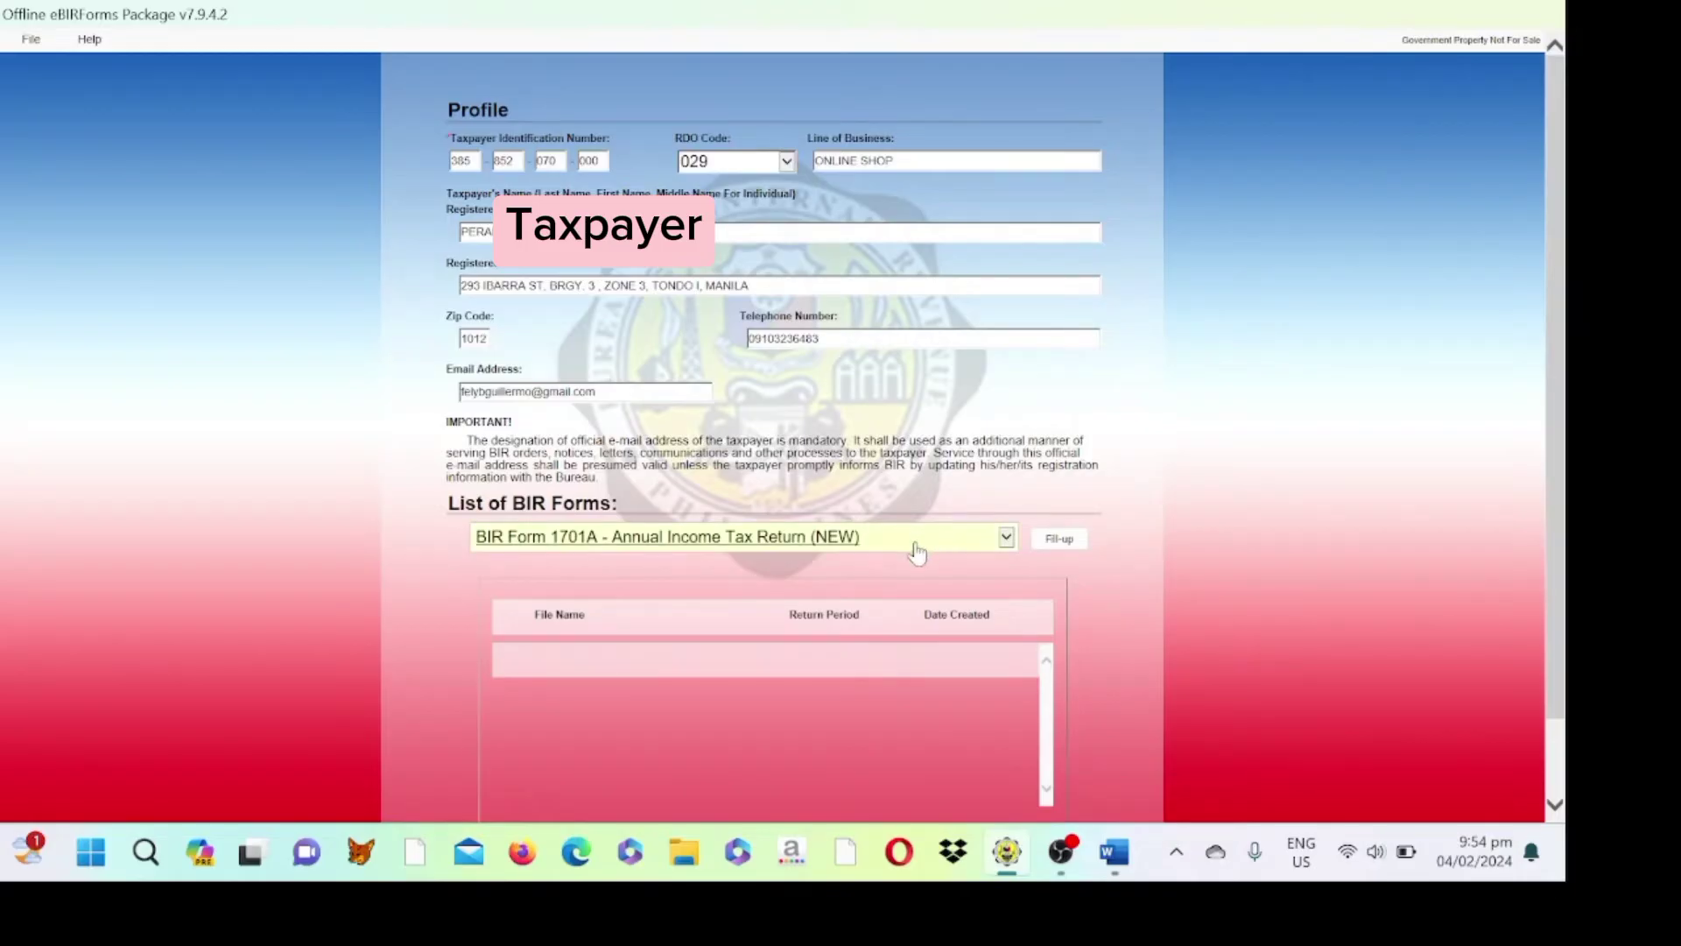
pyautogui.click(1059, 541)
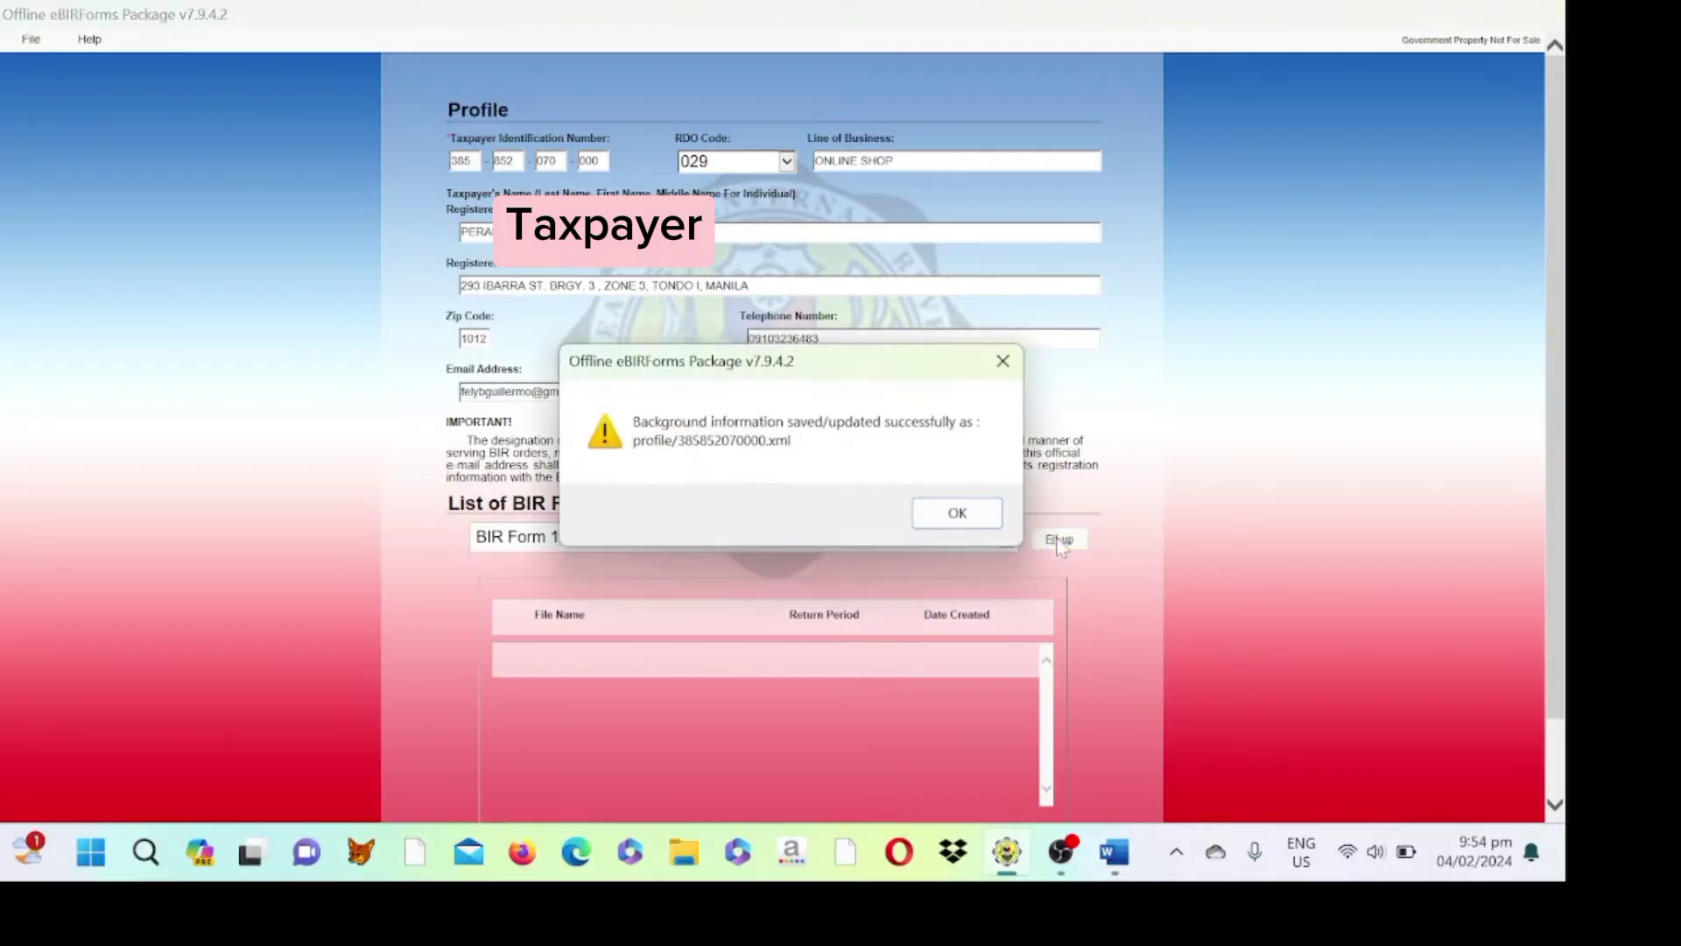
pyautogui.click(944, 518)
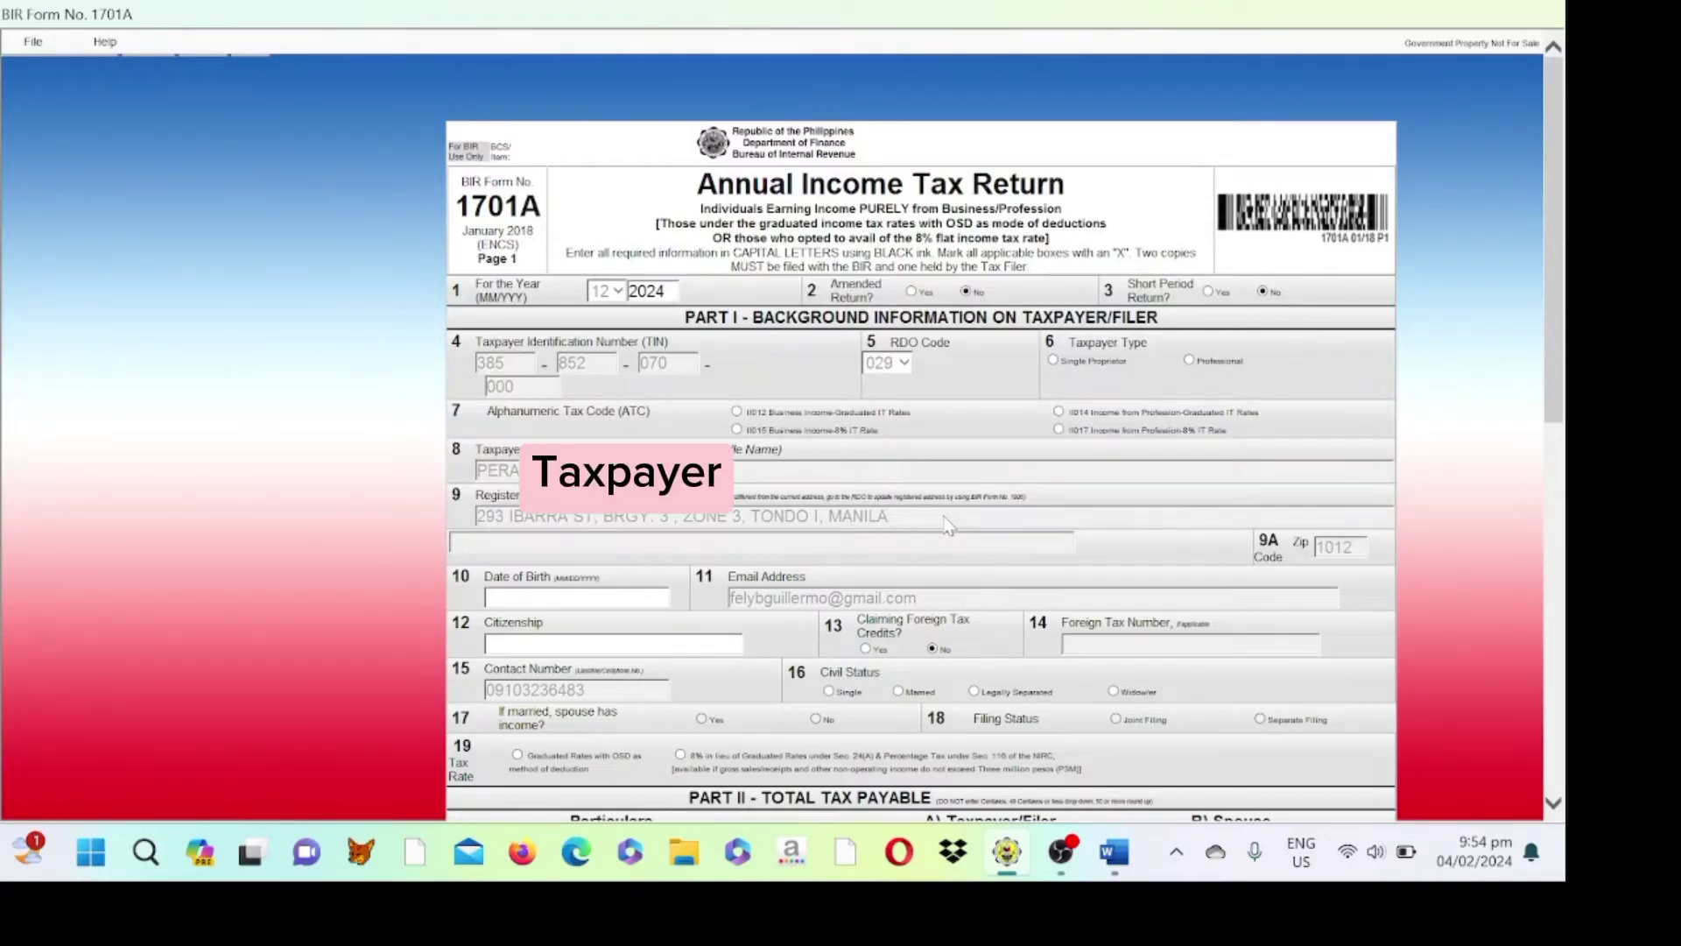
# - Set the return year to 2023, choose the 8% income tax option, and begin entering the birth date
pyautogui.doubleClick(655, 292)
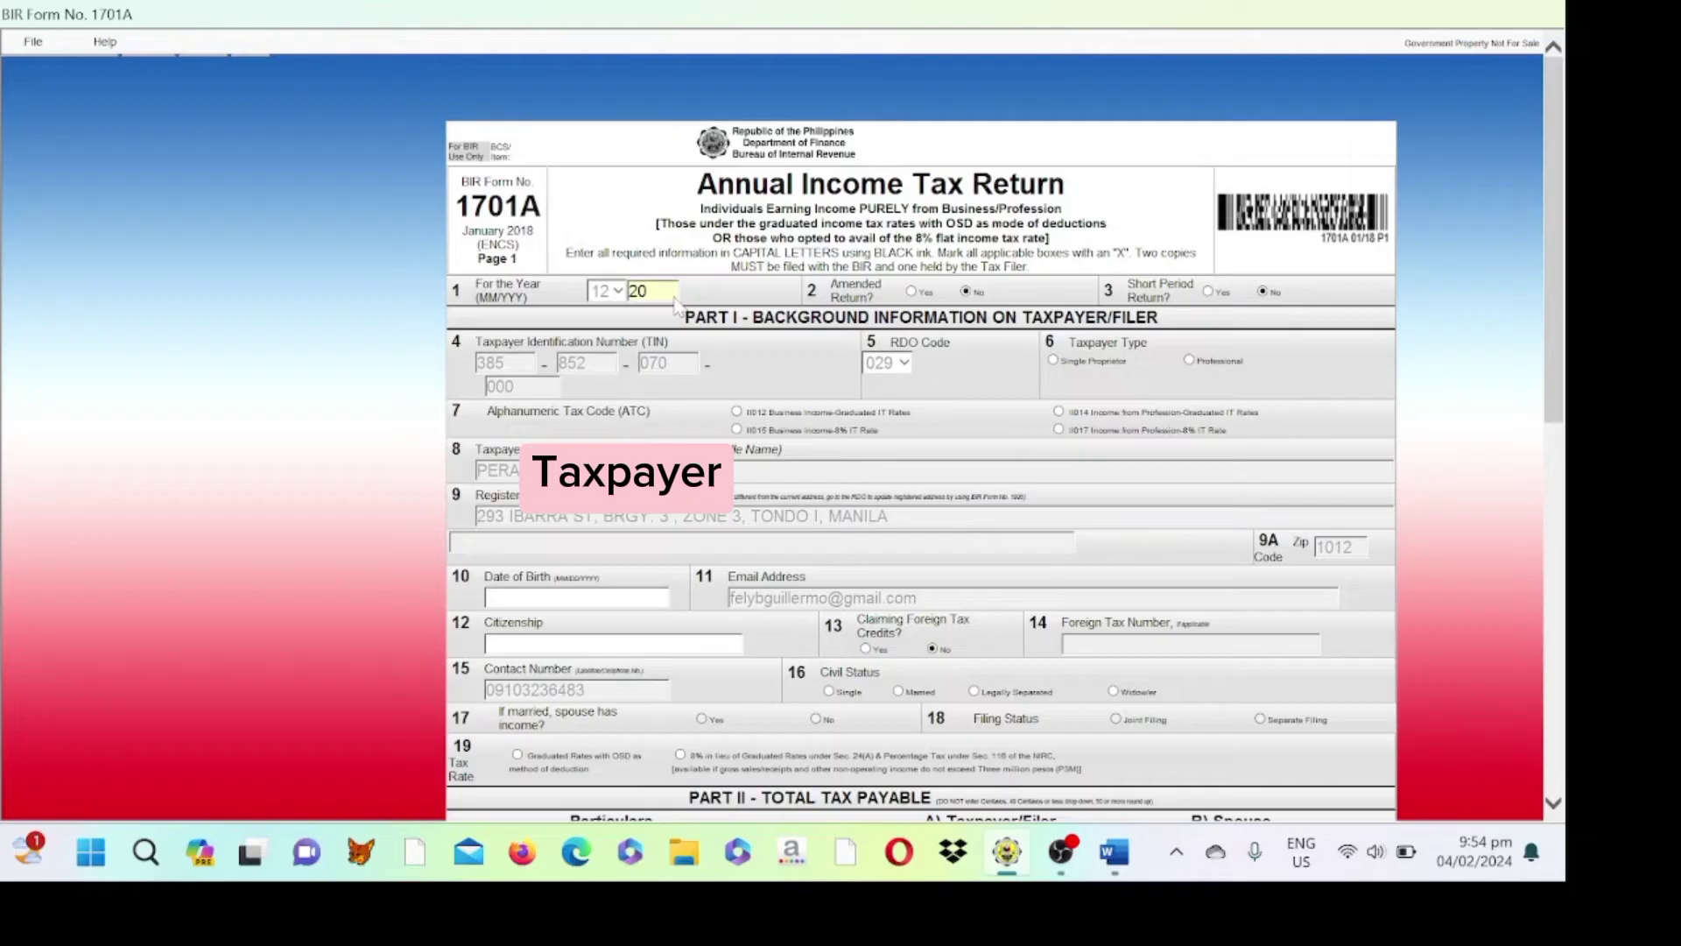
pyautogui.write('23')
pyautogui.click(737, 430)
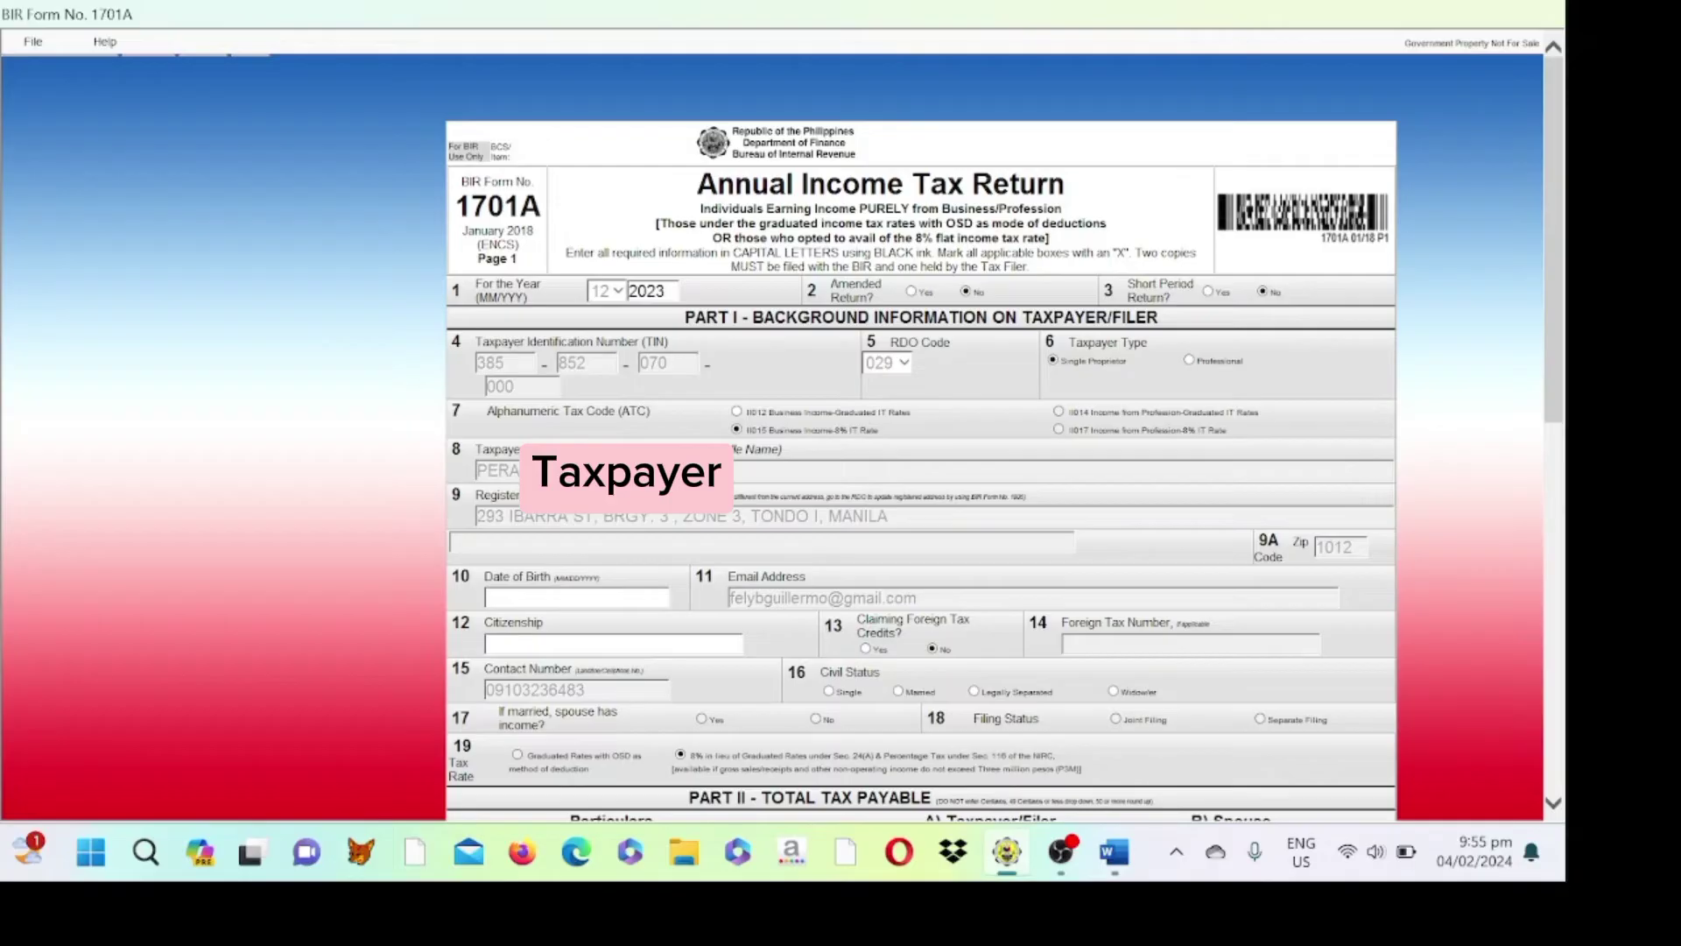
pyautogui.click(575, 598)
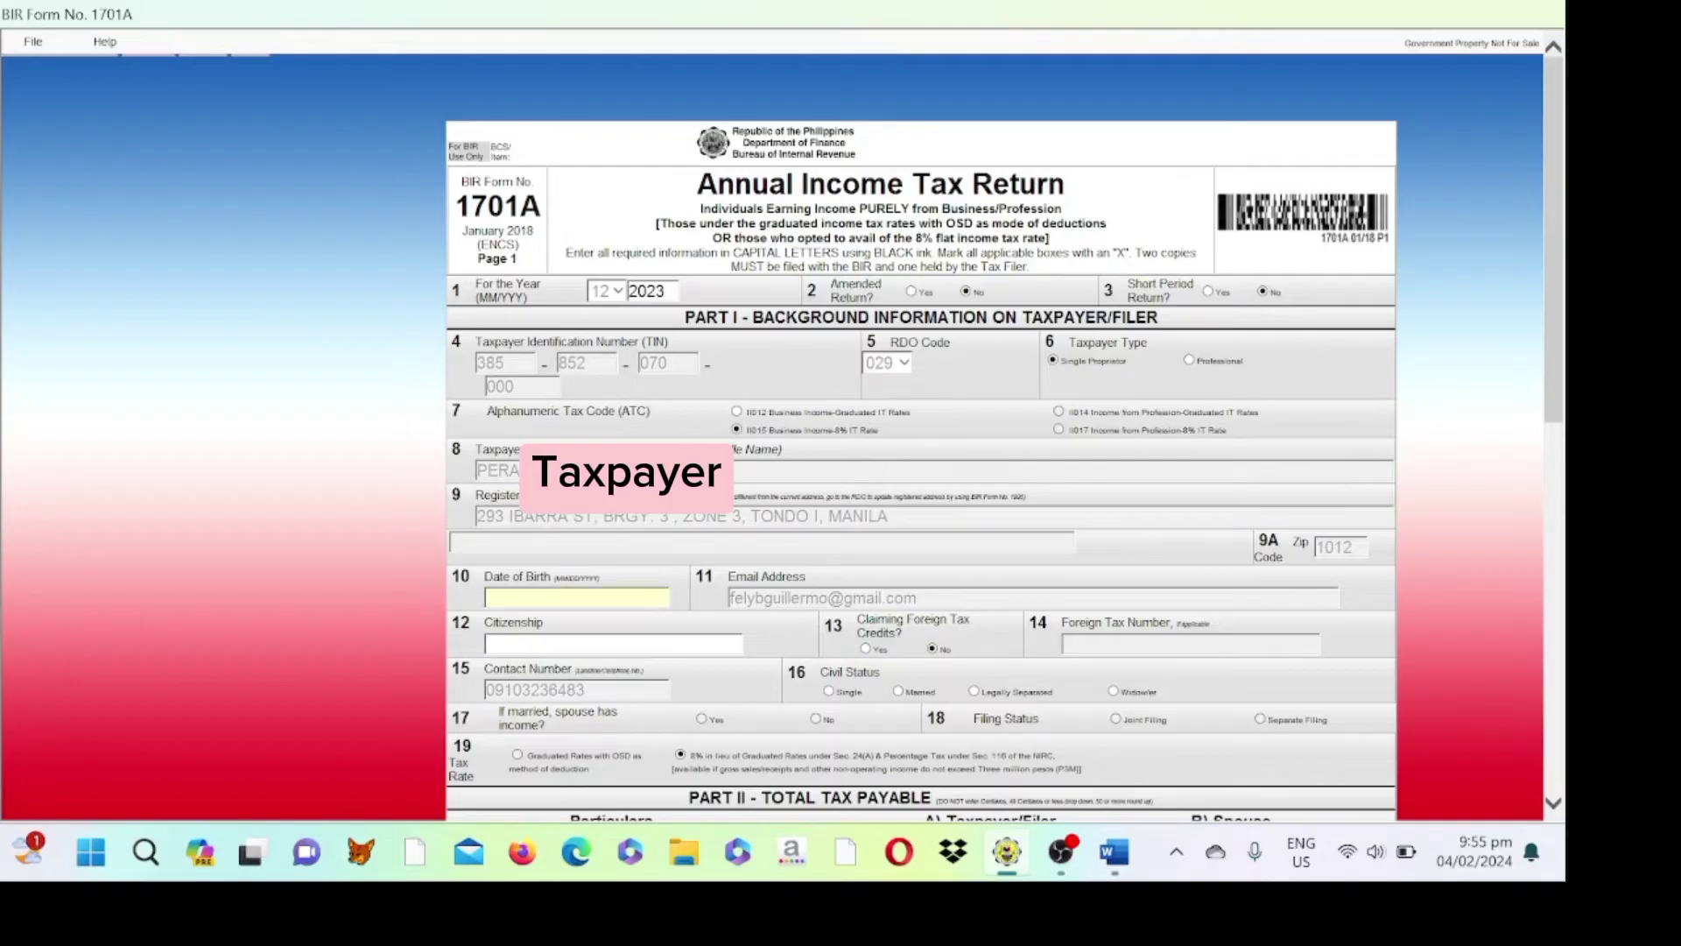
pyautogui.write('04/28/')
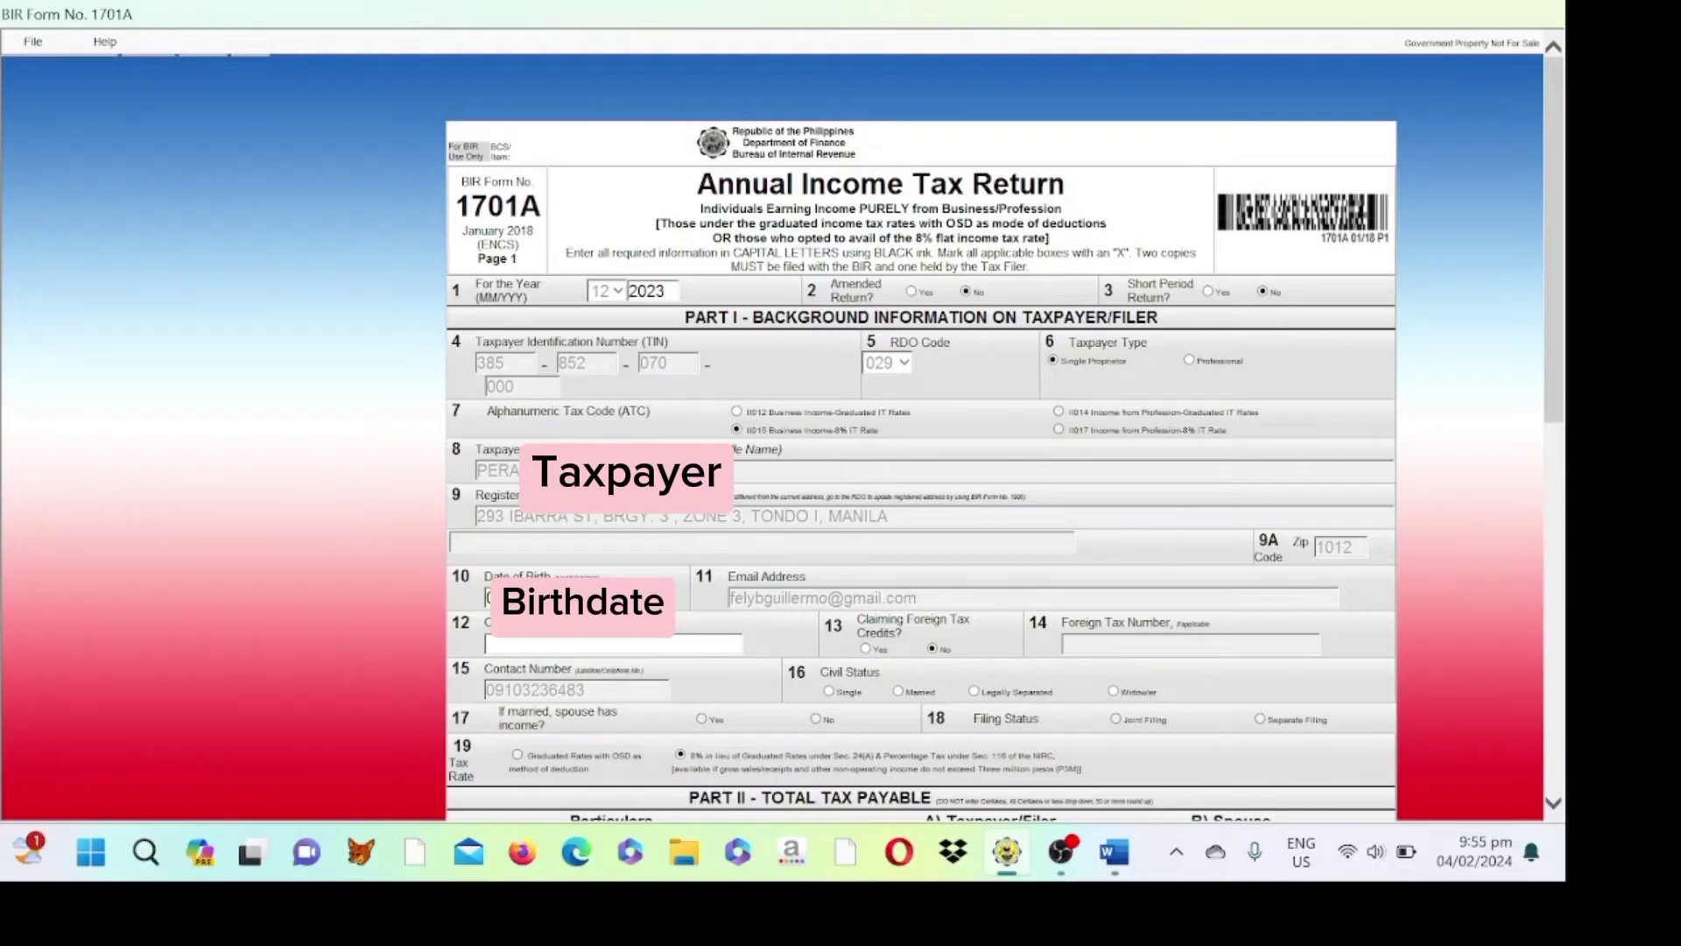
# - Enter FILIPINO as citizenship, mark civil status Single, and scroll the form down
pyautogui.moveTo(521, 670); pyautogui.dragTo(520, 655)
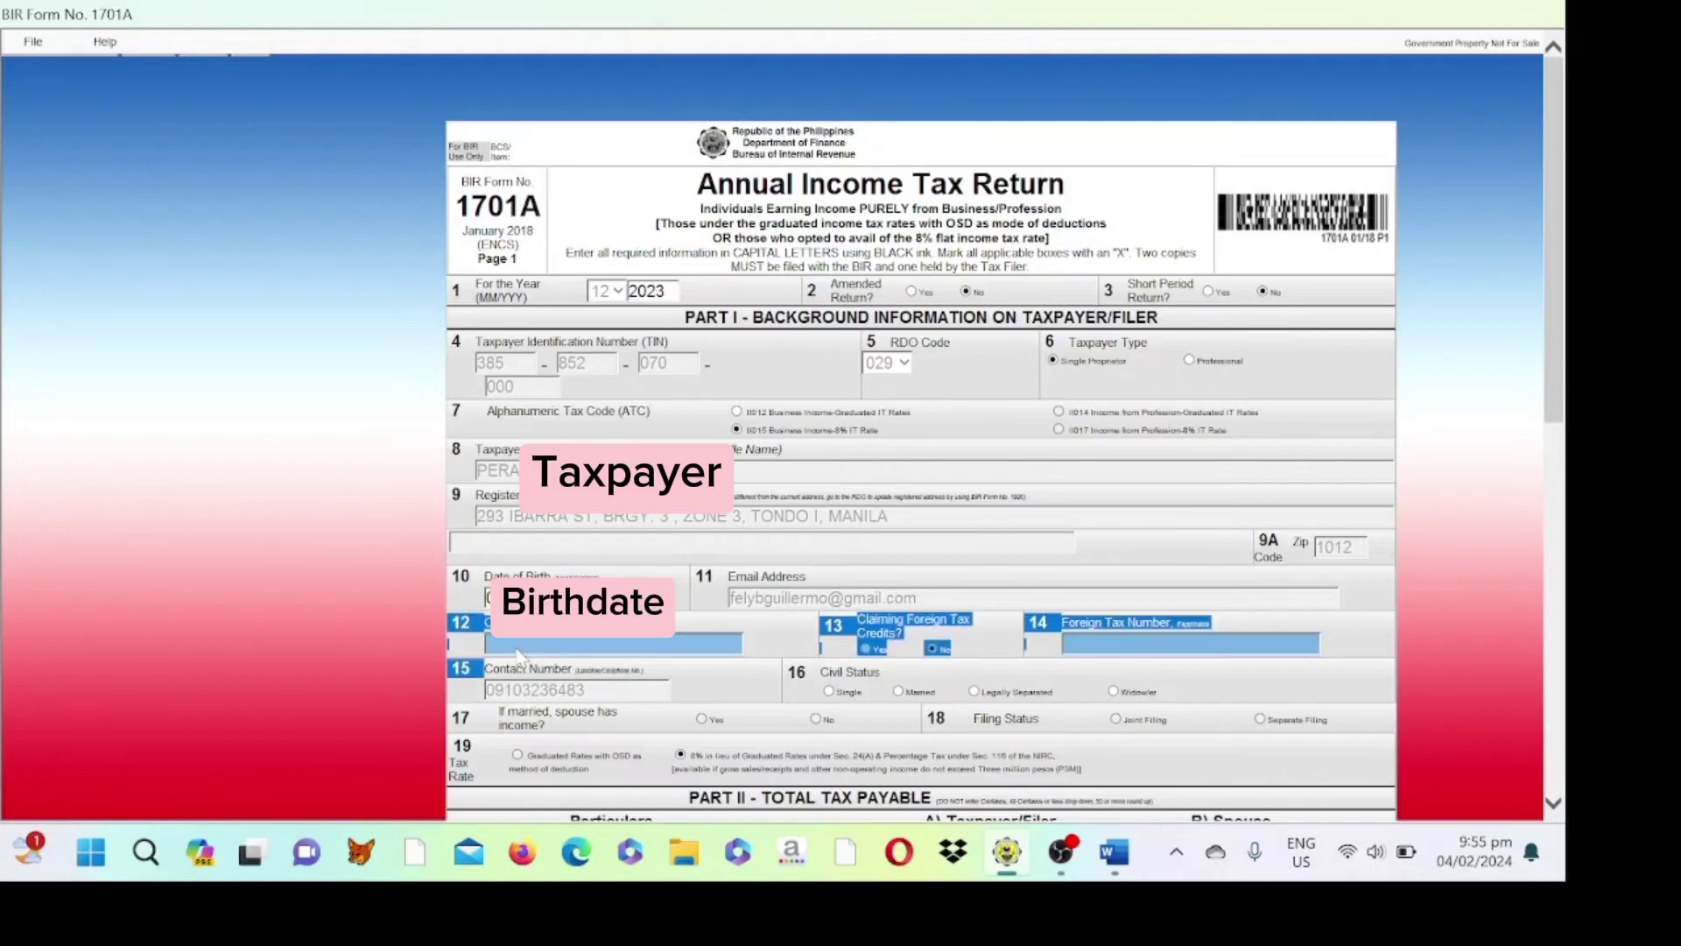
pyautogui.click(520, 651)
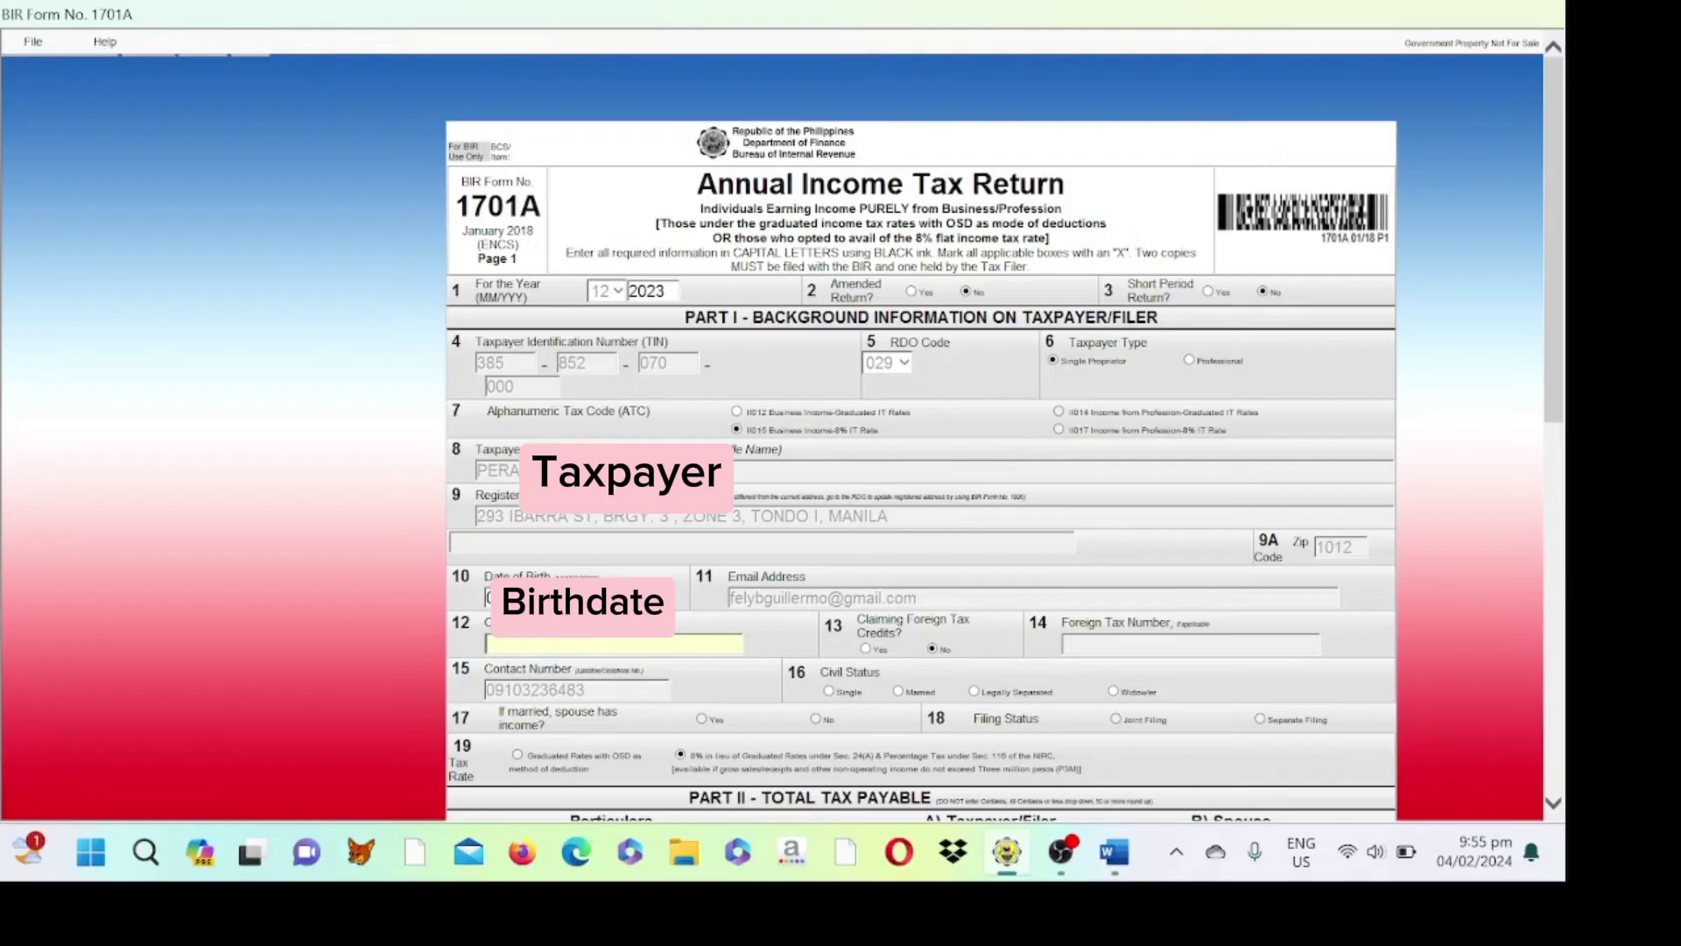
pyautogui.write('f')
pyautogui.press('capslock')
pyautogui.write('I')
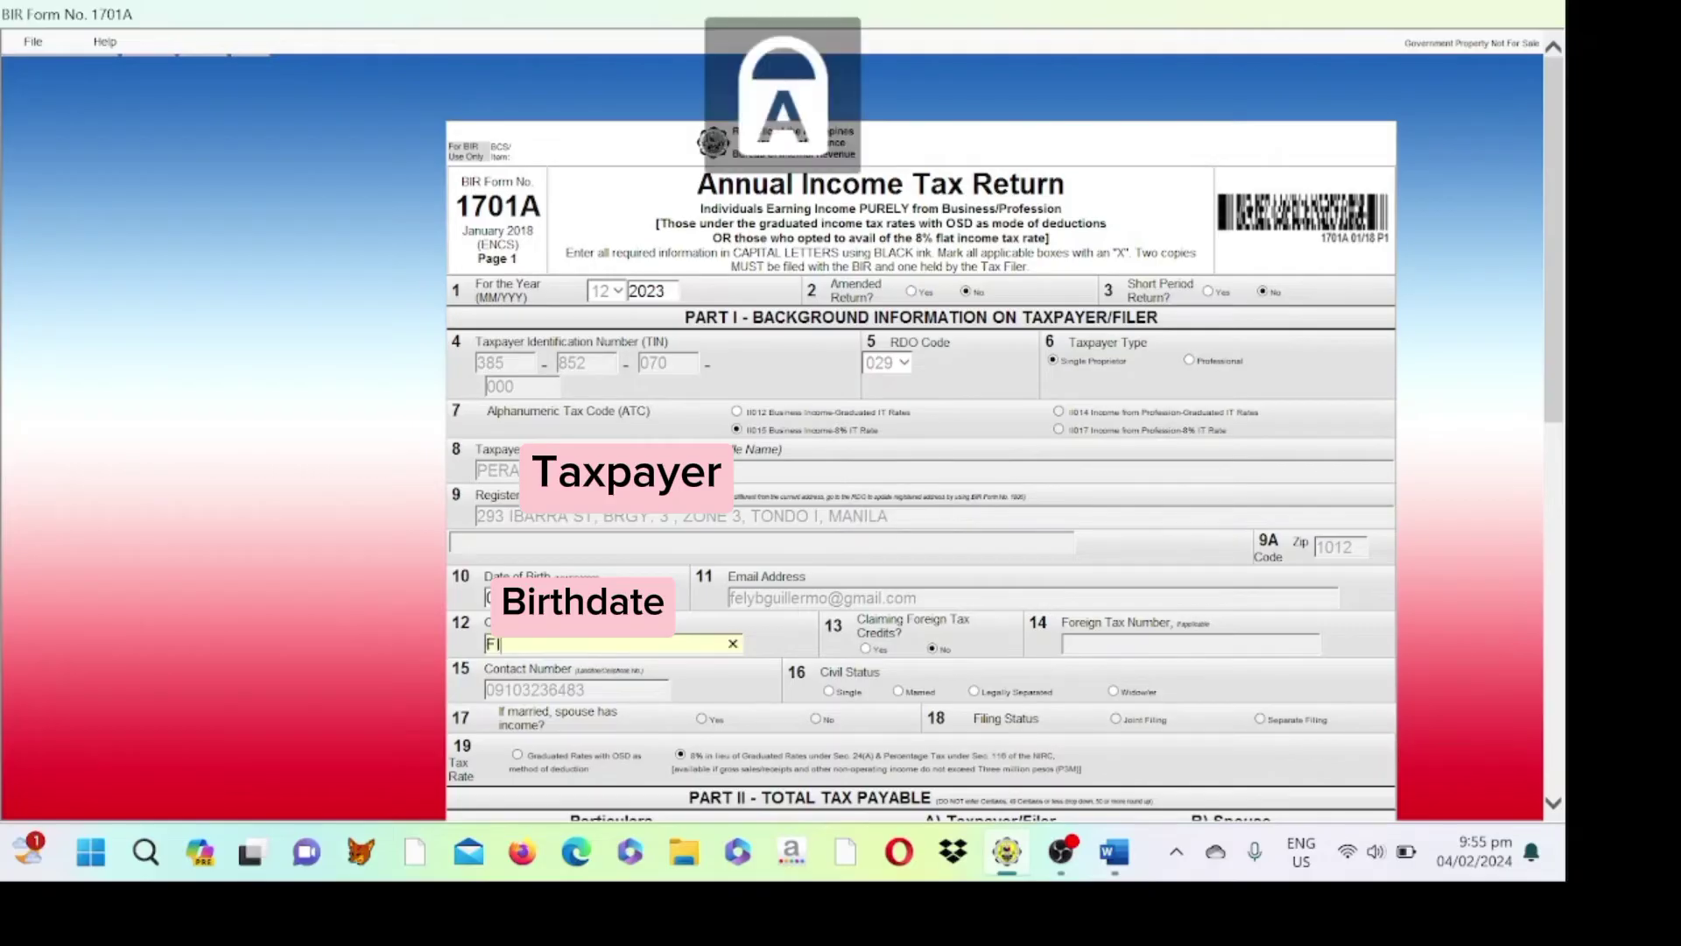
pyautogui.write('LIPINO')
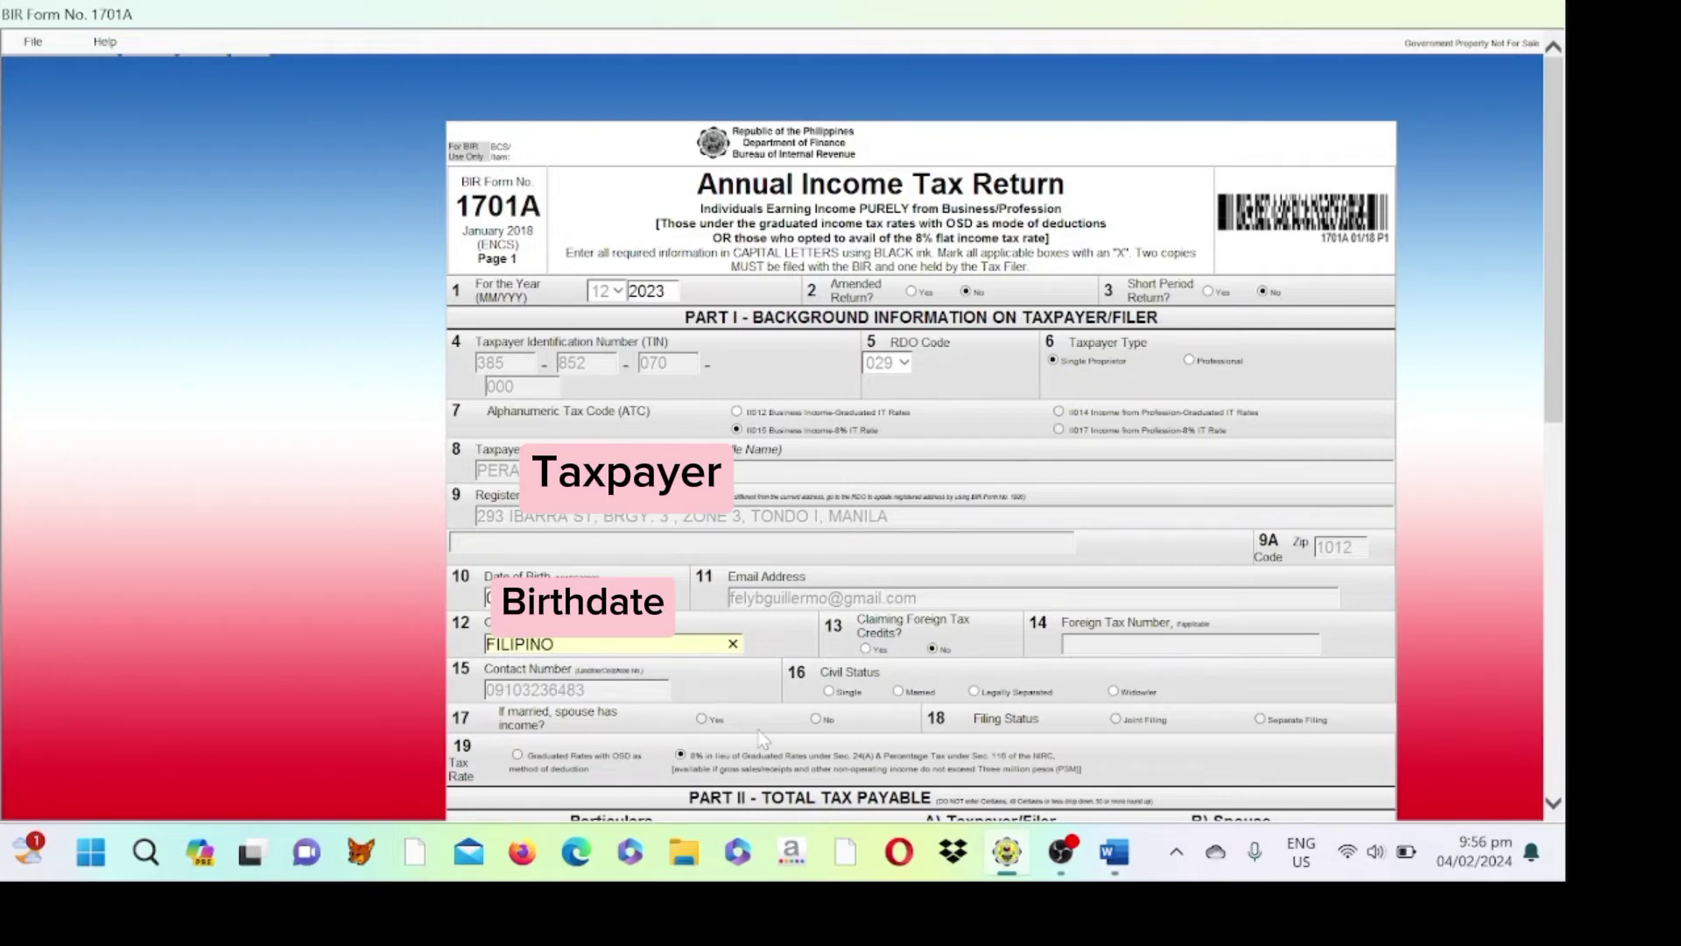
pyautogui.click(827, 691)
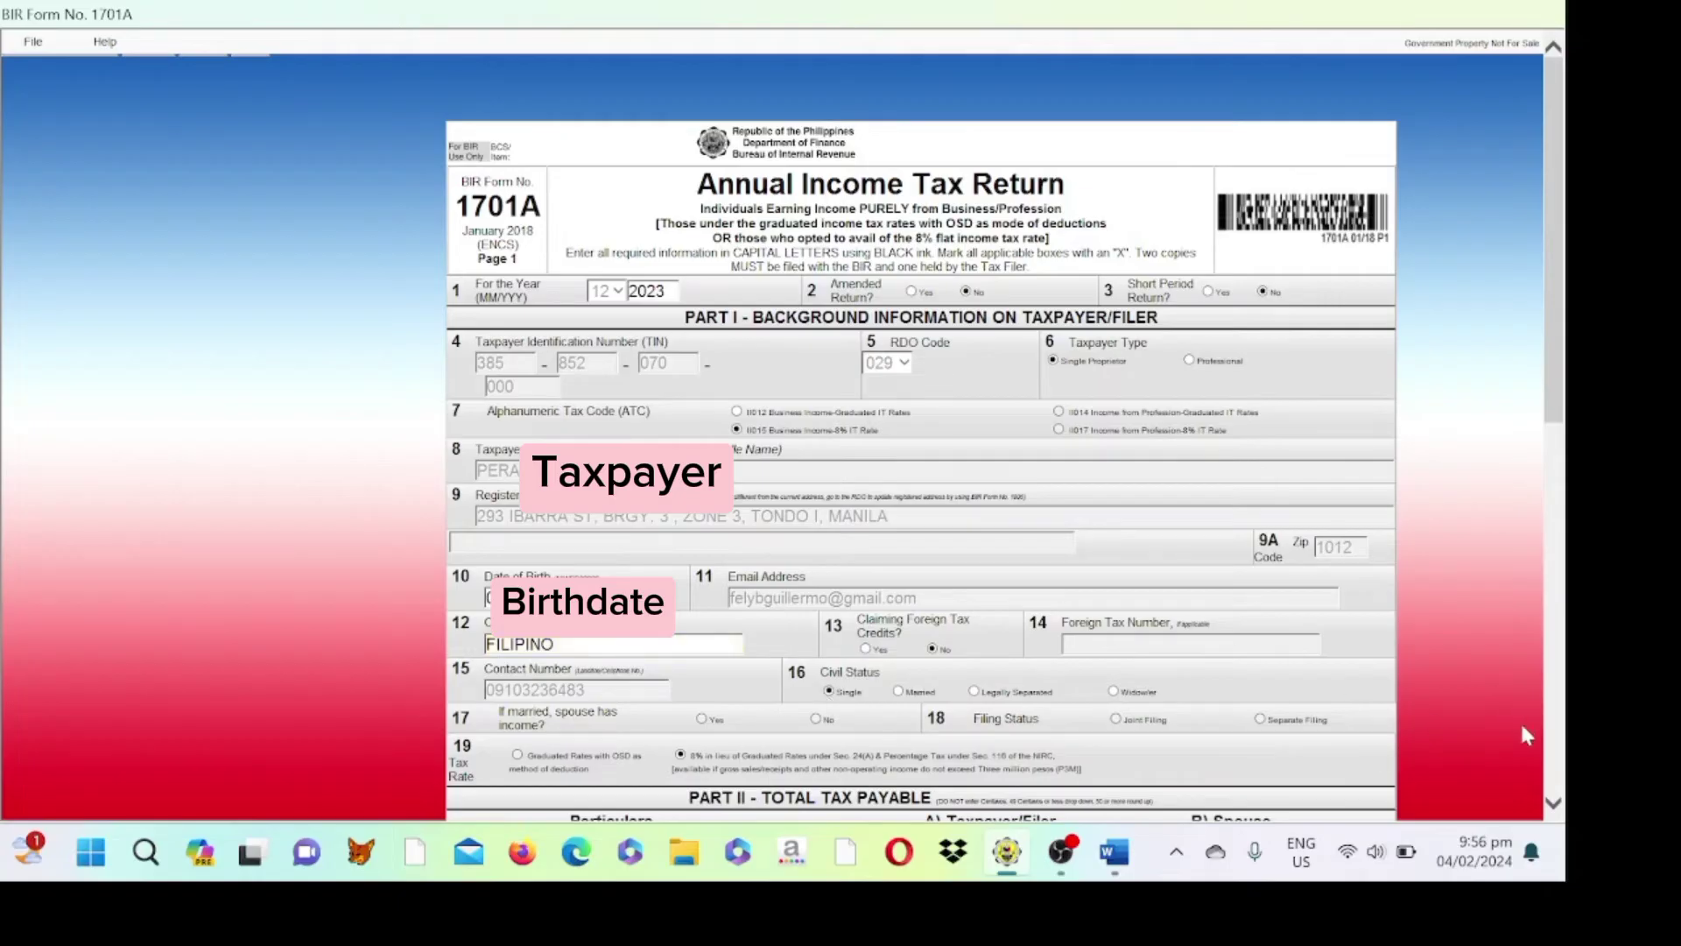
pyautogui.click(1553, 802)
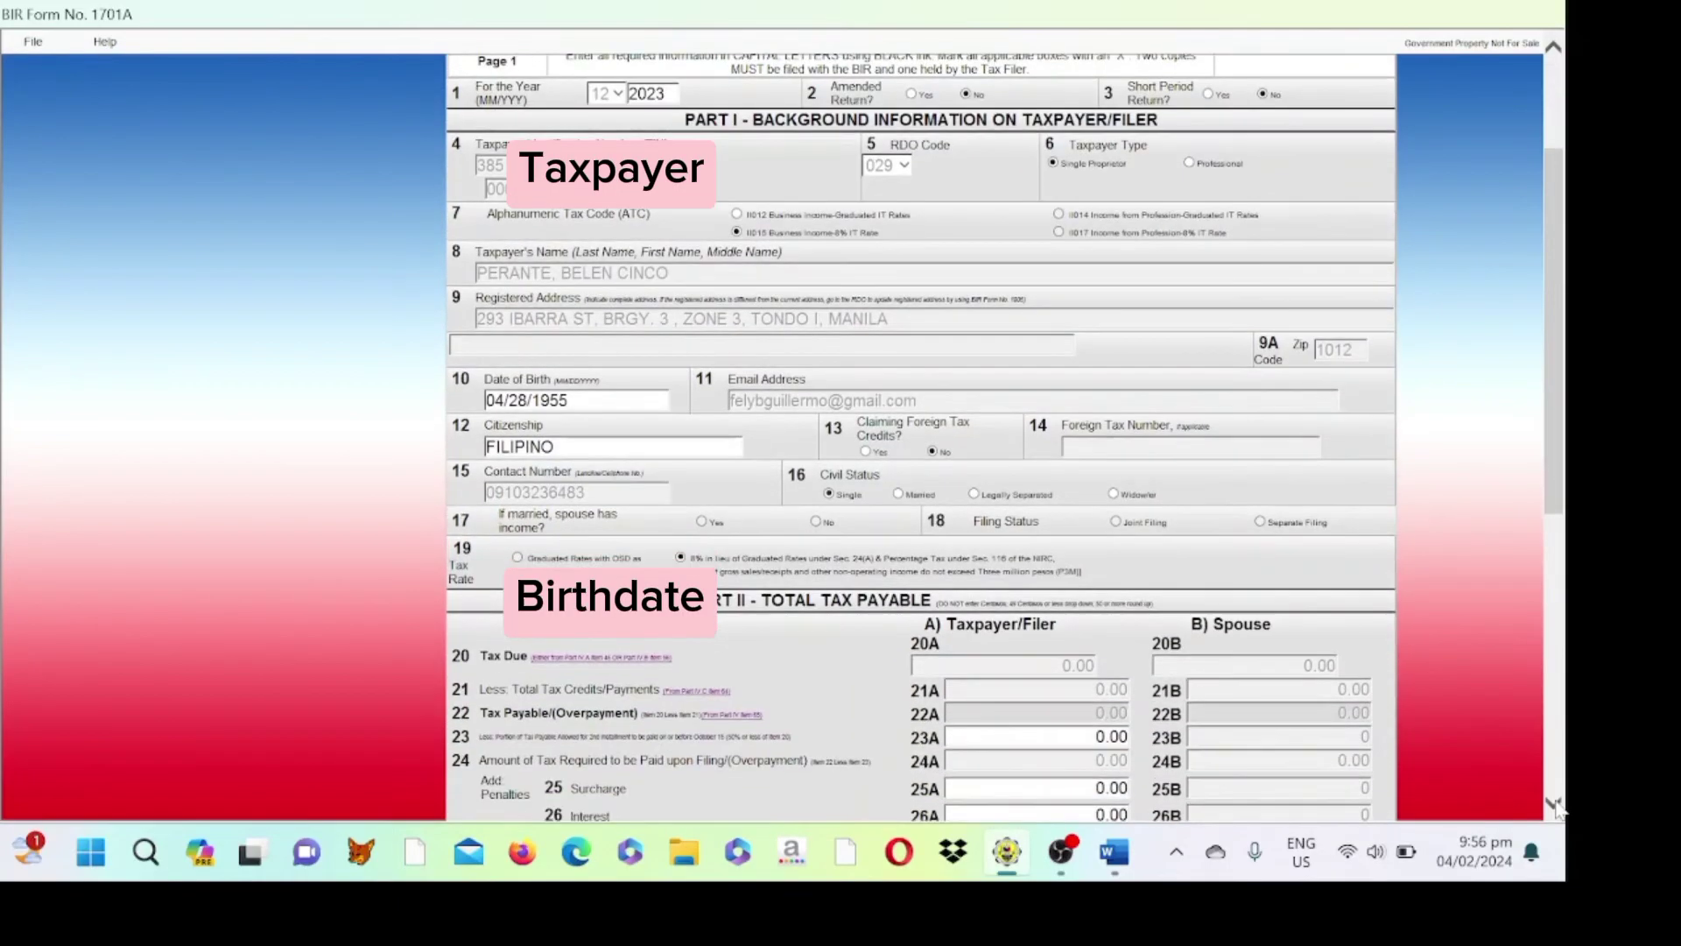
pyautogui.click(1553, 802)
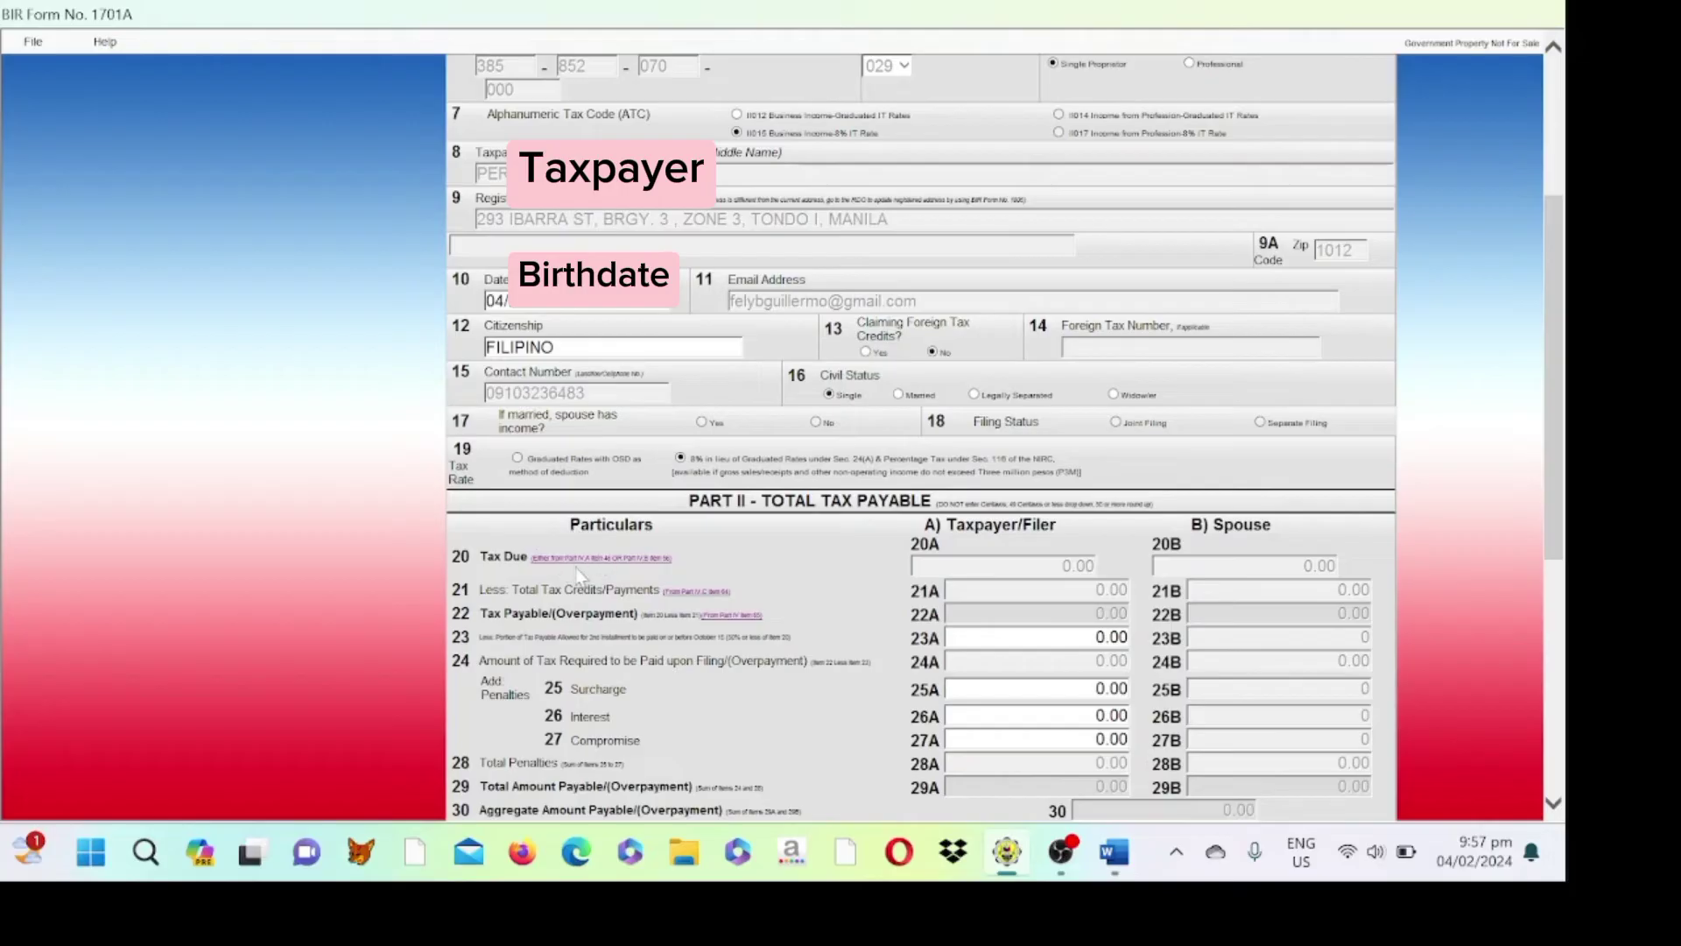
# - Enter 18,222 sales in item 47A and 0 returns in item 48A
pyautogui.scroll(-10, 577, 574)
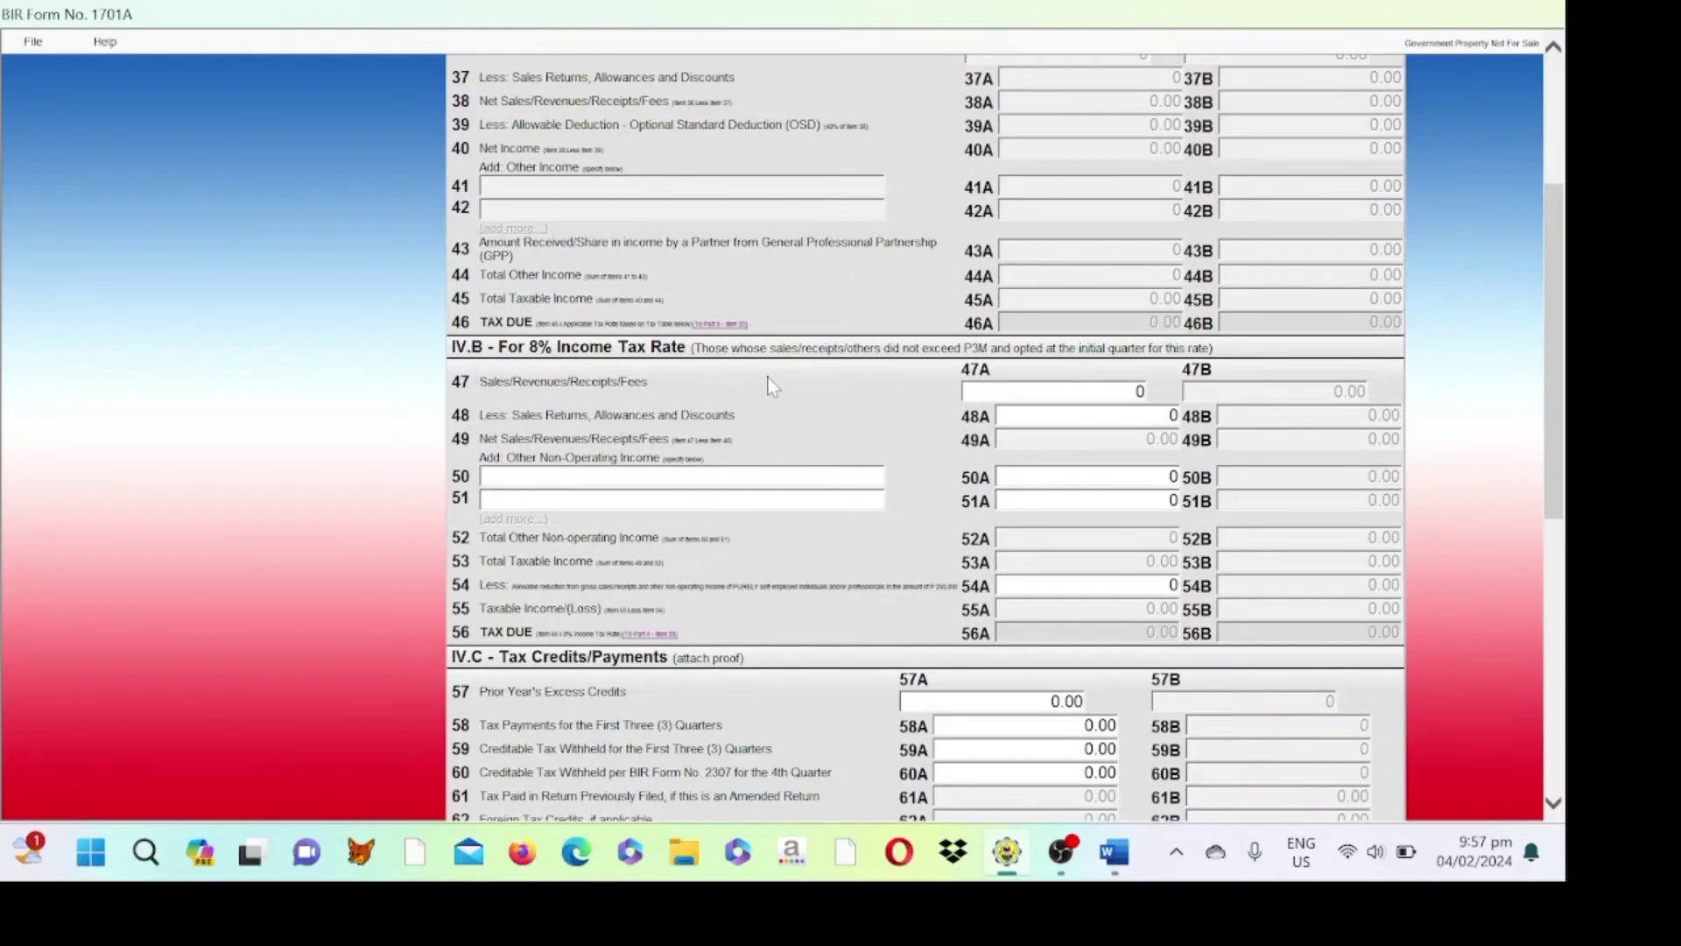
pyautogui.click(1086, 392)
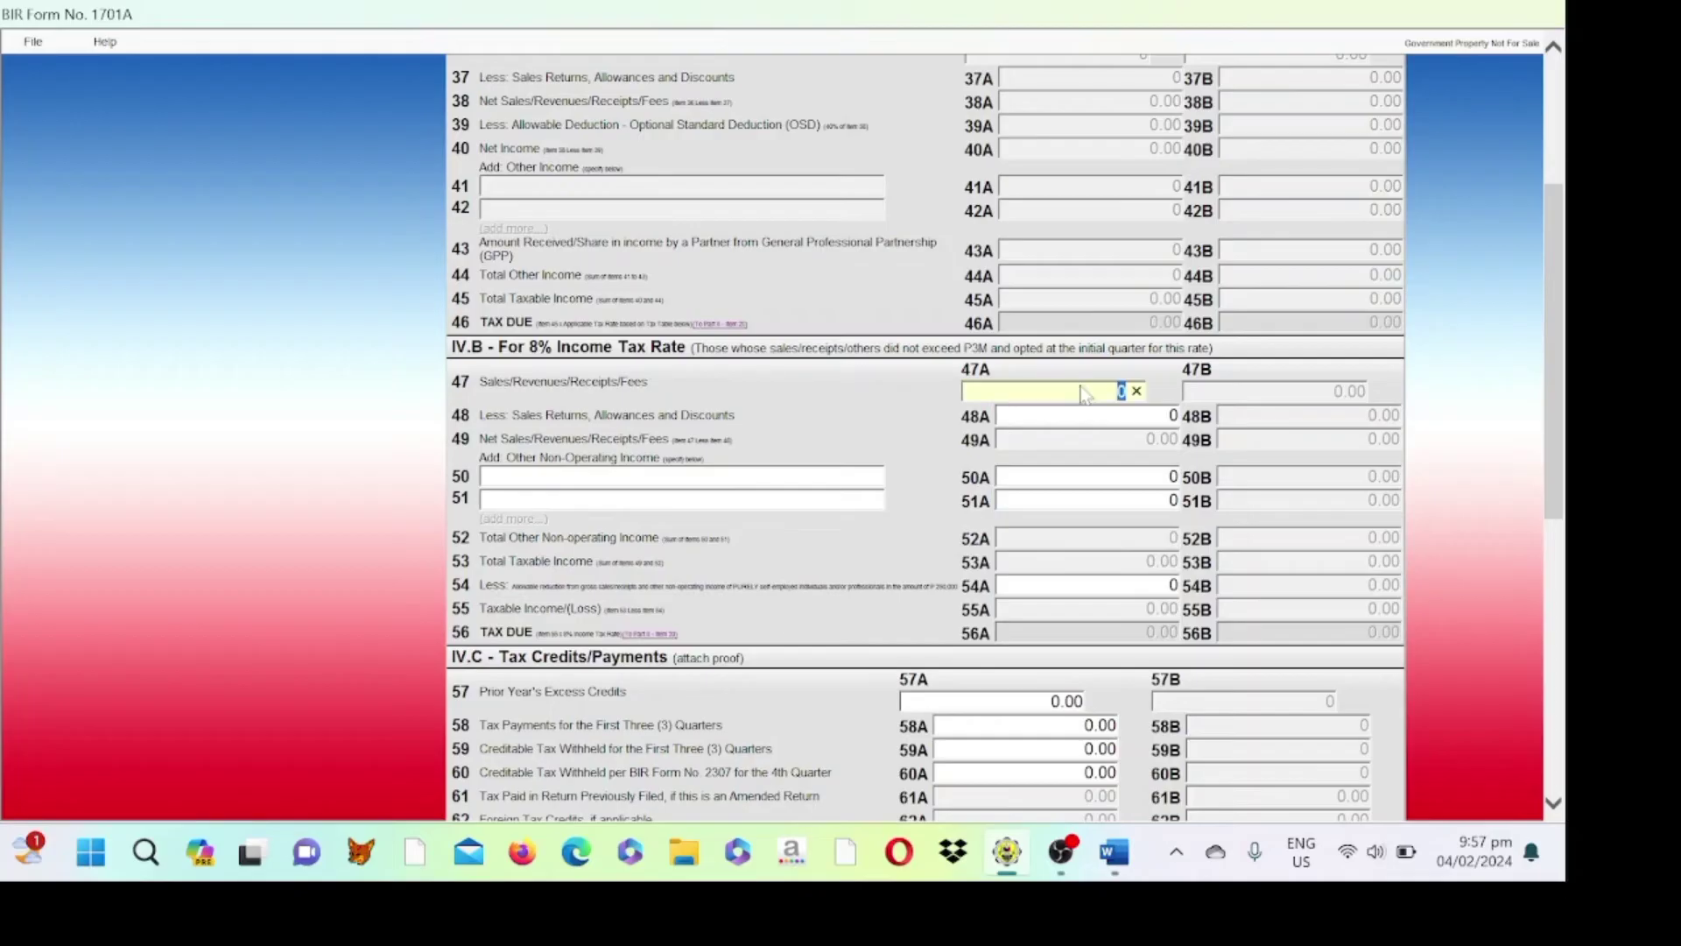
pyautogui.write('18,')
pyautogui.write('222')
pyautogui.press('Tab')
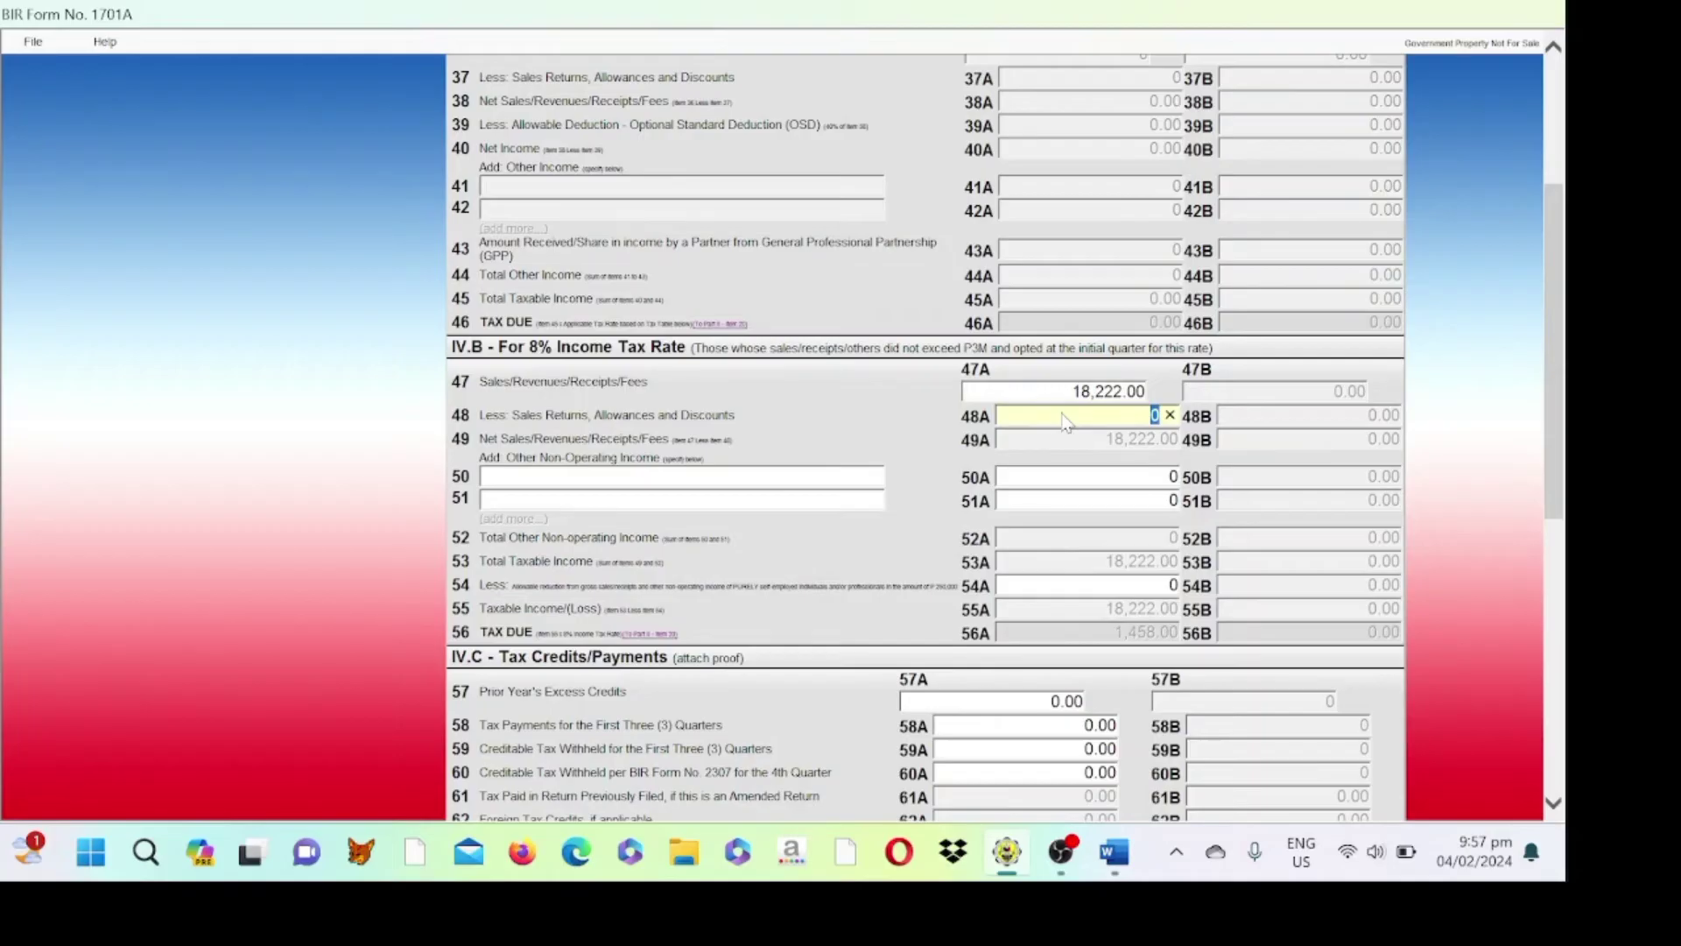
pyautogui.write('0')
# - Enter an 18,222.00 allowable deduction in item 54A, bringing taxable income and tax due to 0.00
pyautogui.click(1043, 558)
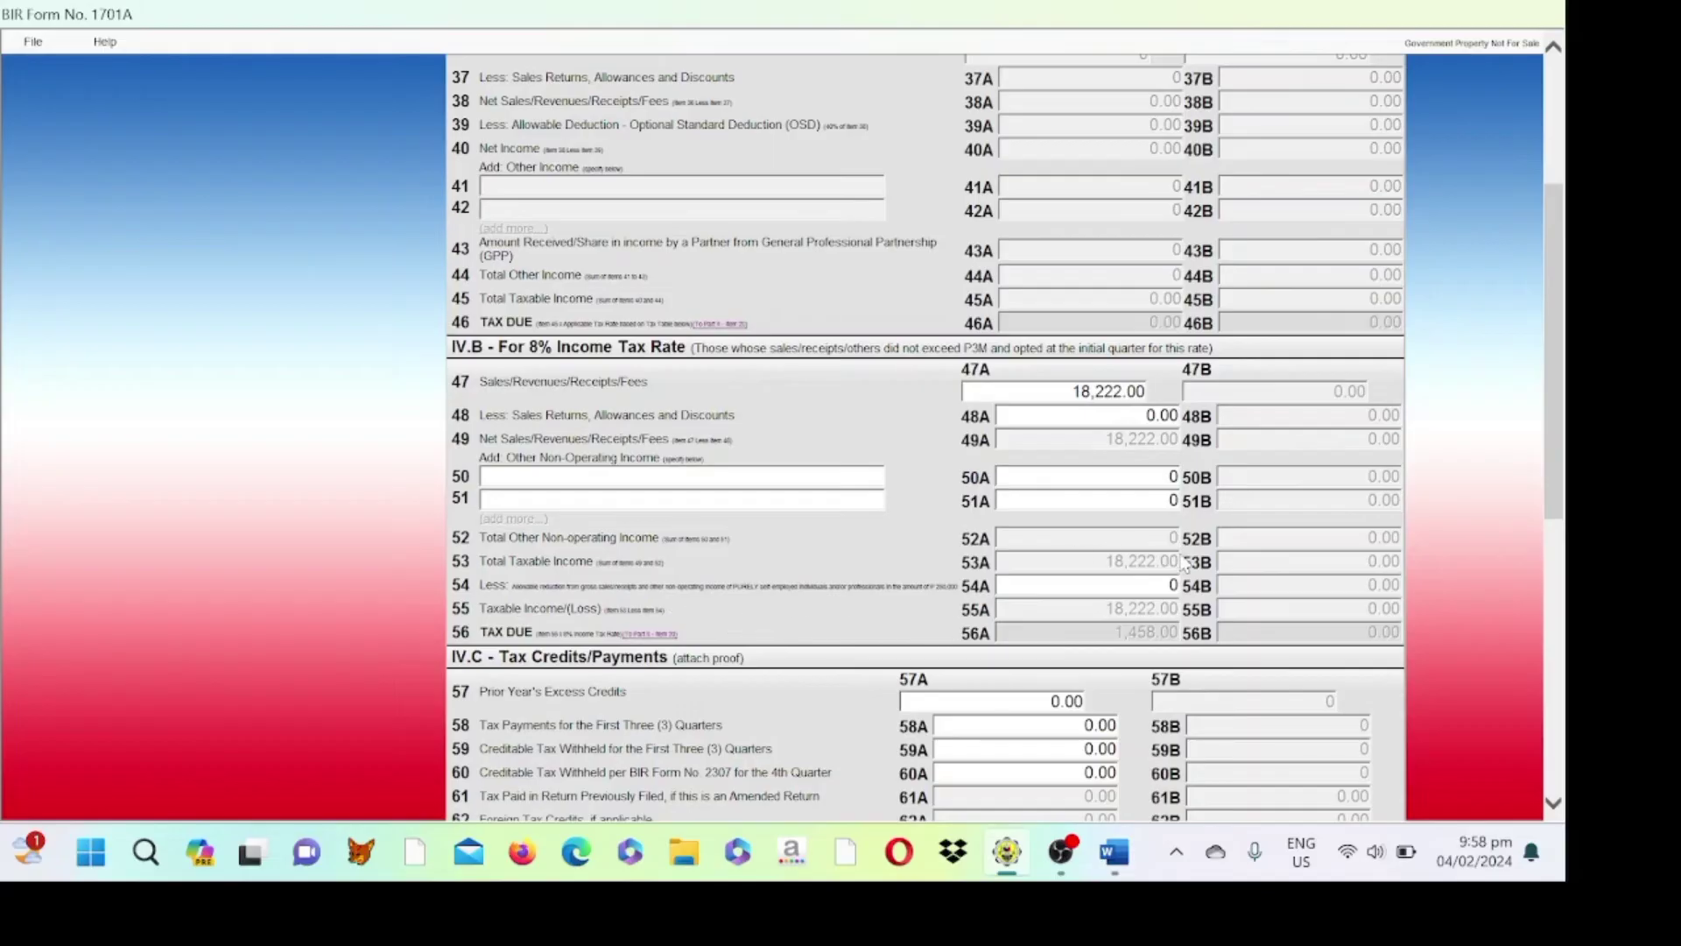
pyautogui.click(1123, 587)
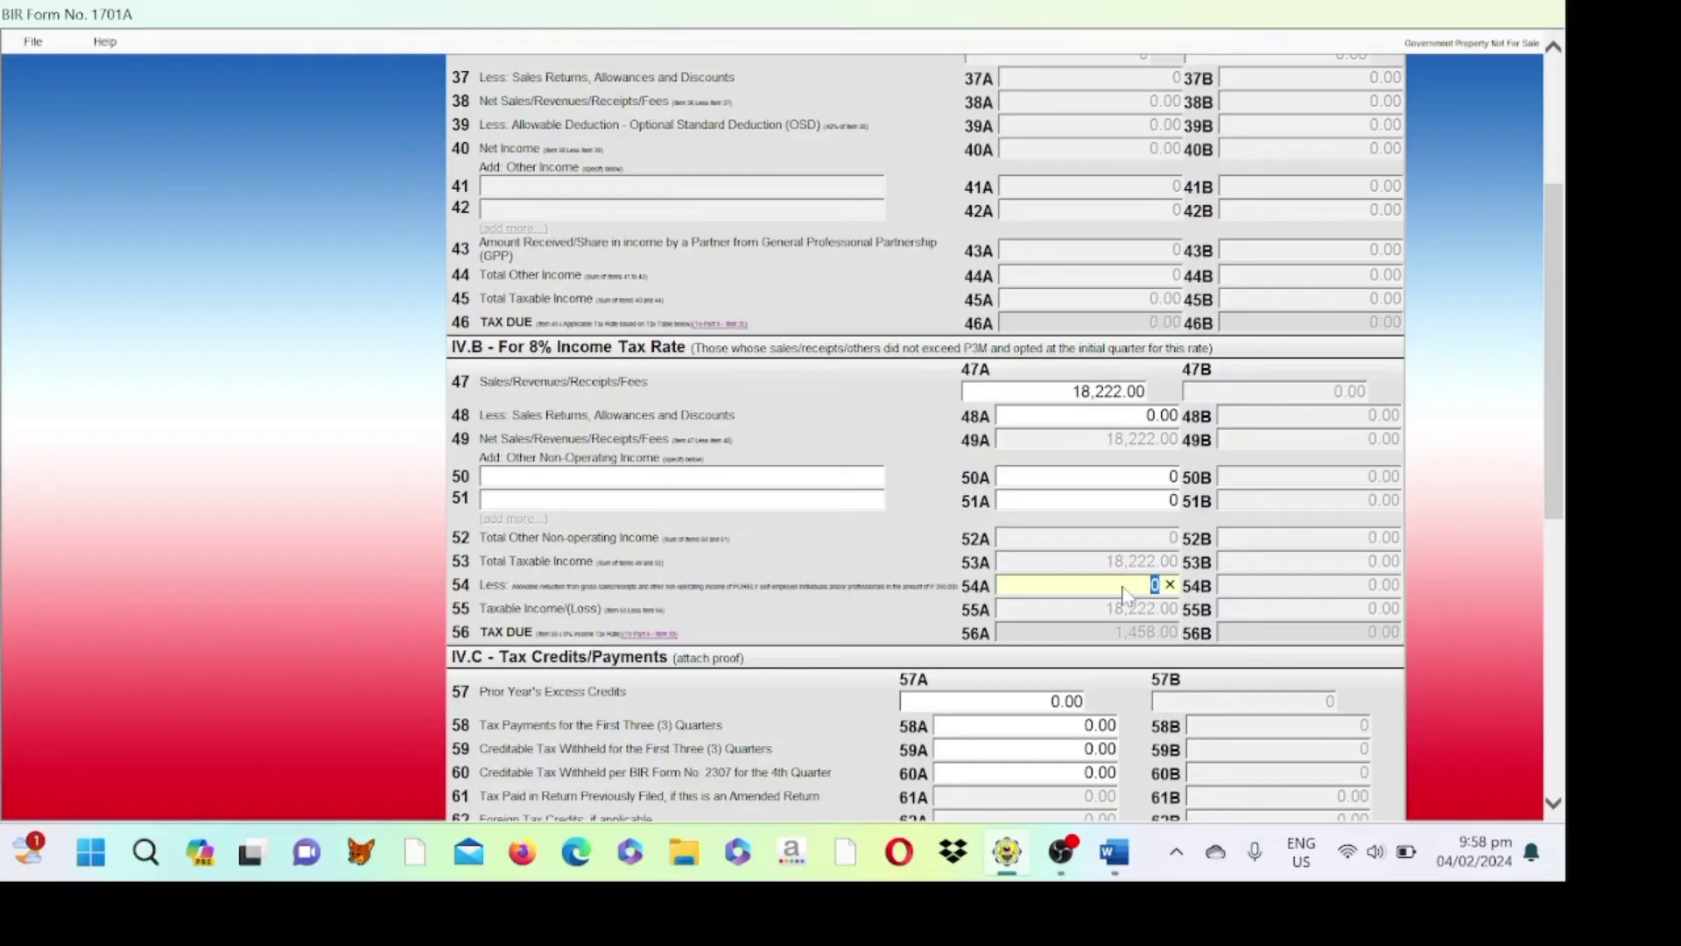
pyautogui.write('18222')
pyautogui.click(1095, 610)
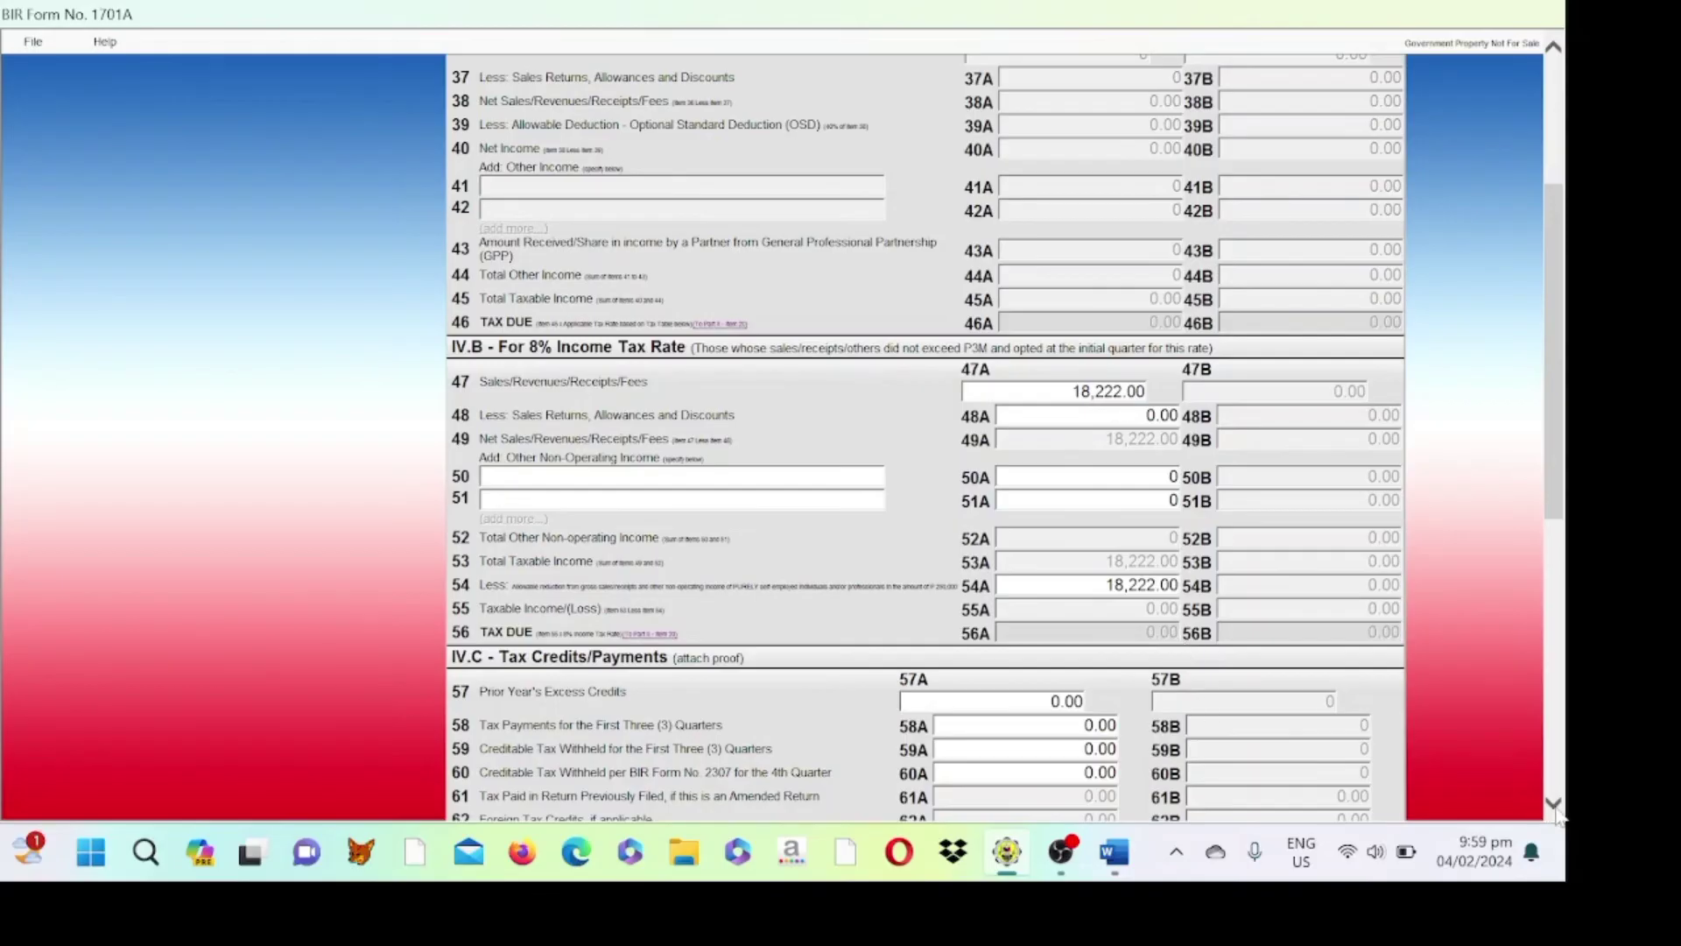
# - Save the completed 1701A form and dismiss the form-saved and background-information-saved notices
pyautogui.scroll(-2, 1557, 810)
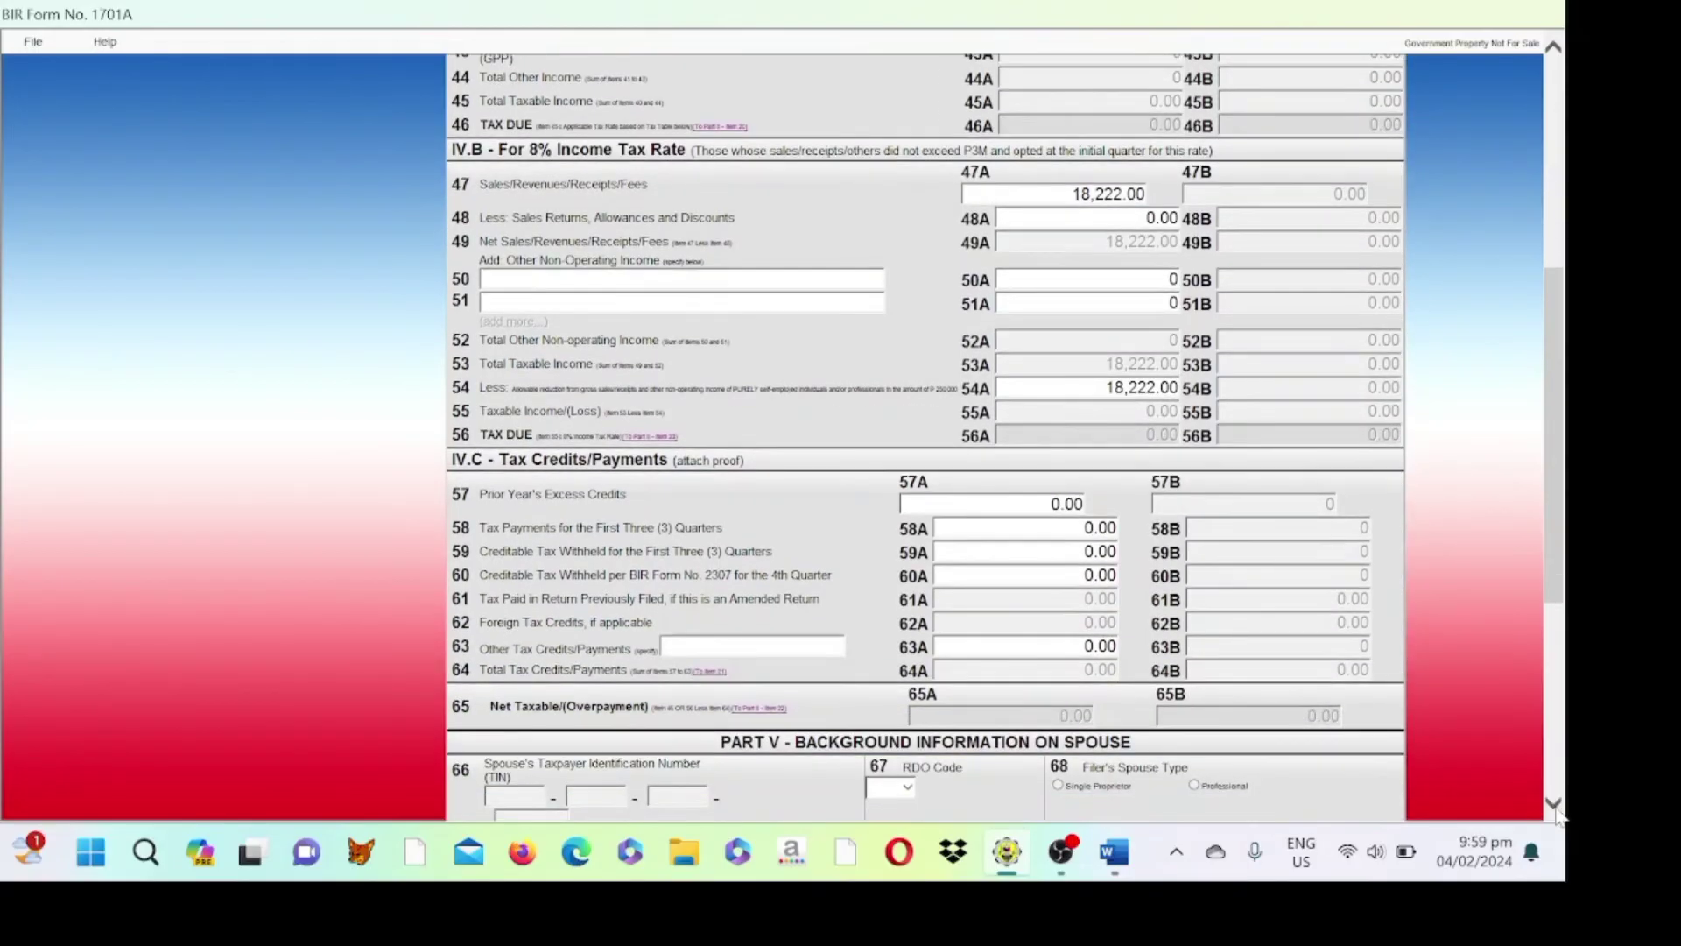
pyautogui.scroll(-3, 1559, 814)
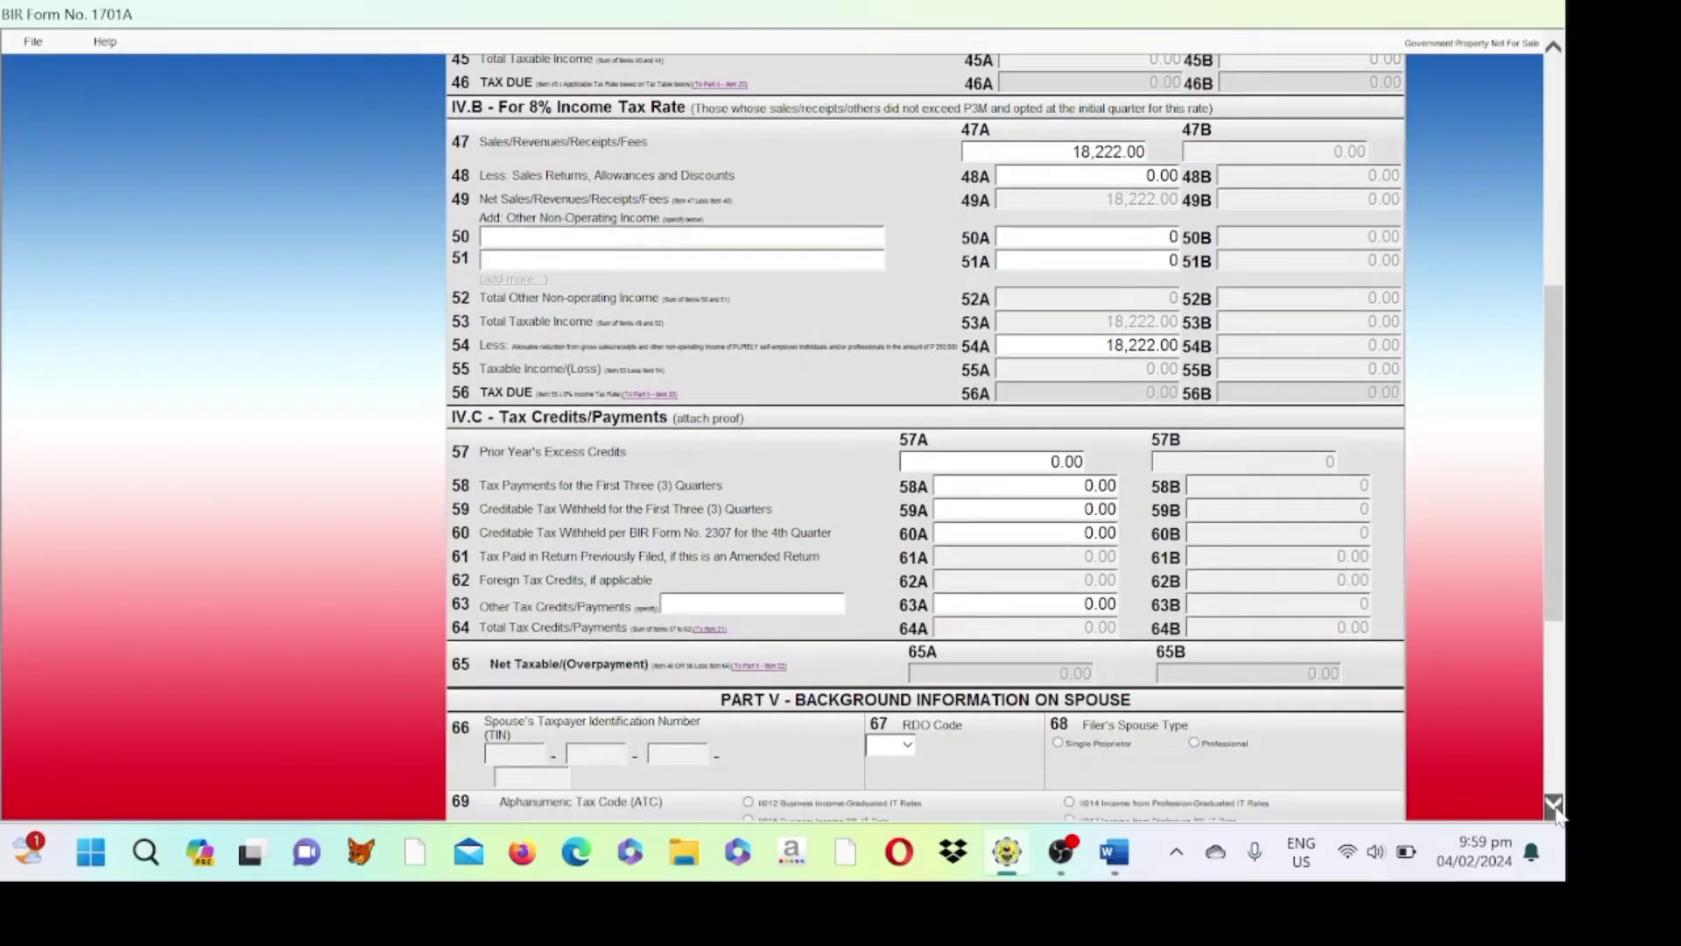
pyautogui.scroll(-2, 1557, 811)
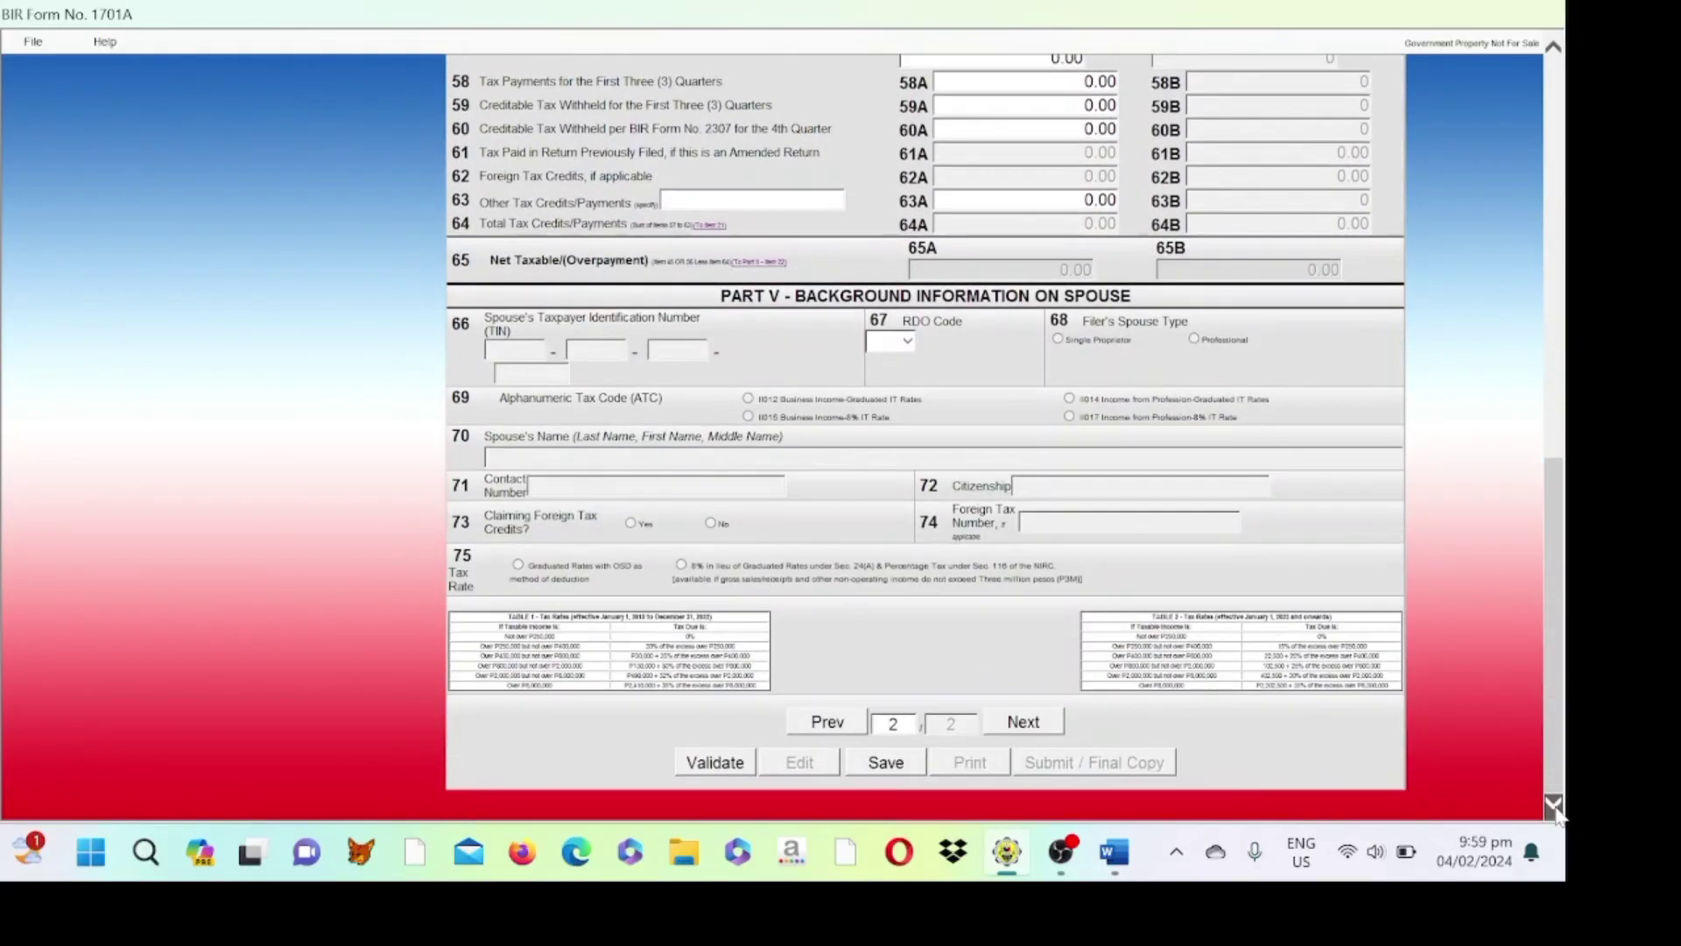
pyautogui.click(882, 763)
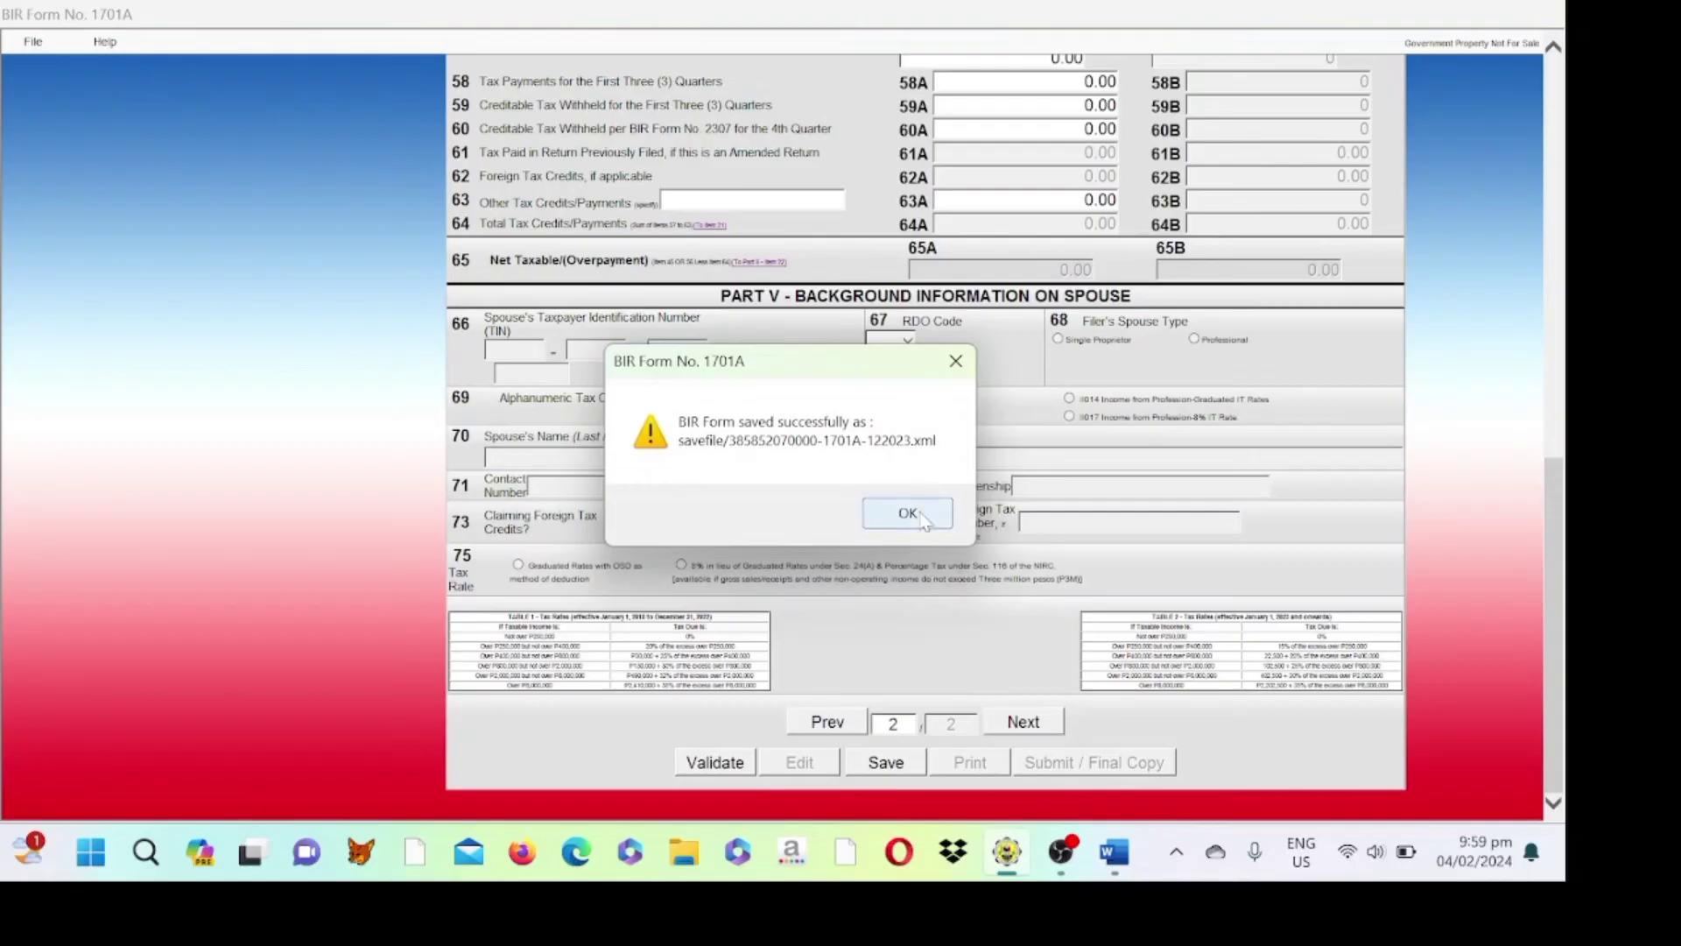
pyautogui.click(922, 520)
pyautogui.click(922, 517)
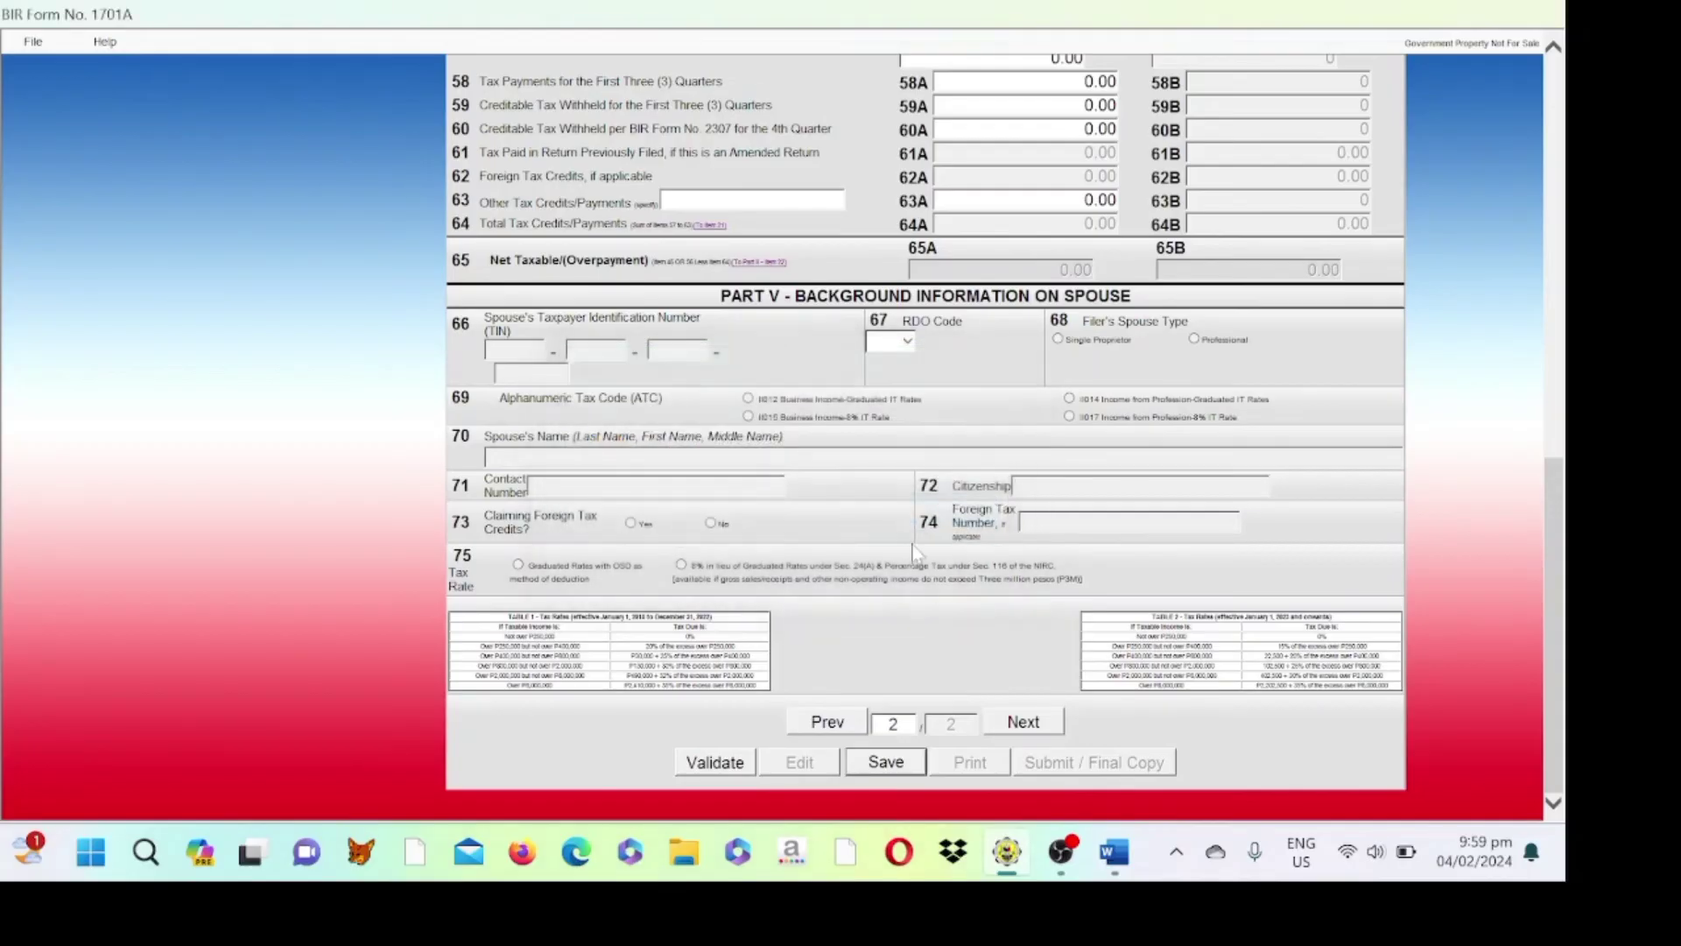
# - Validate the return from page 1, acknowledge the success message, and choose Submit / Final Copy
pyautogui.click(823, 725)
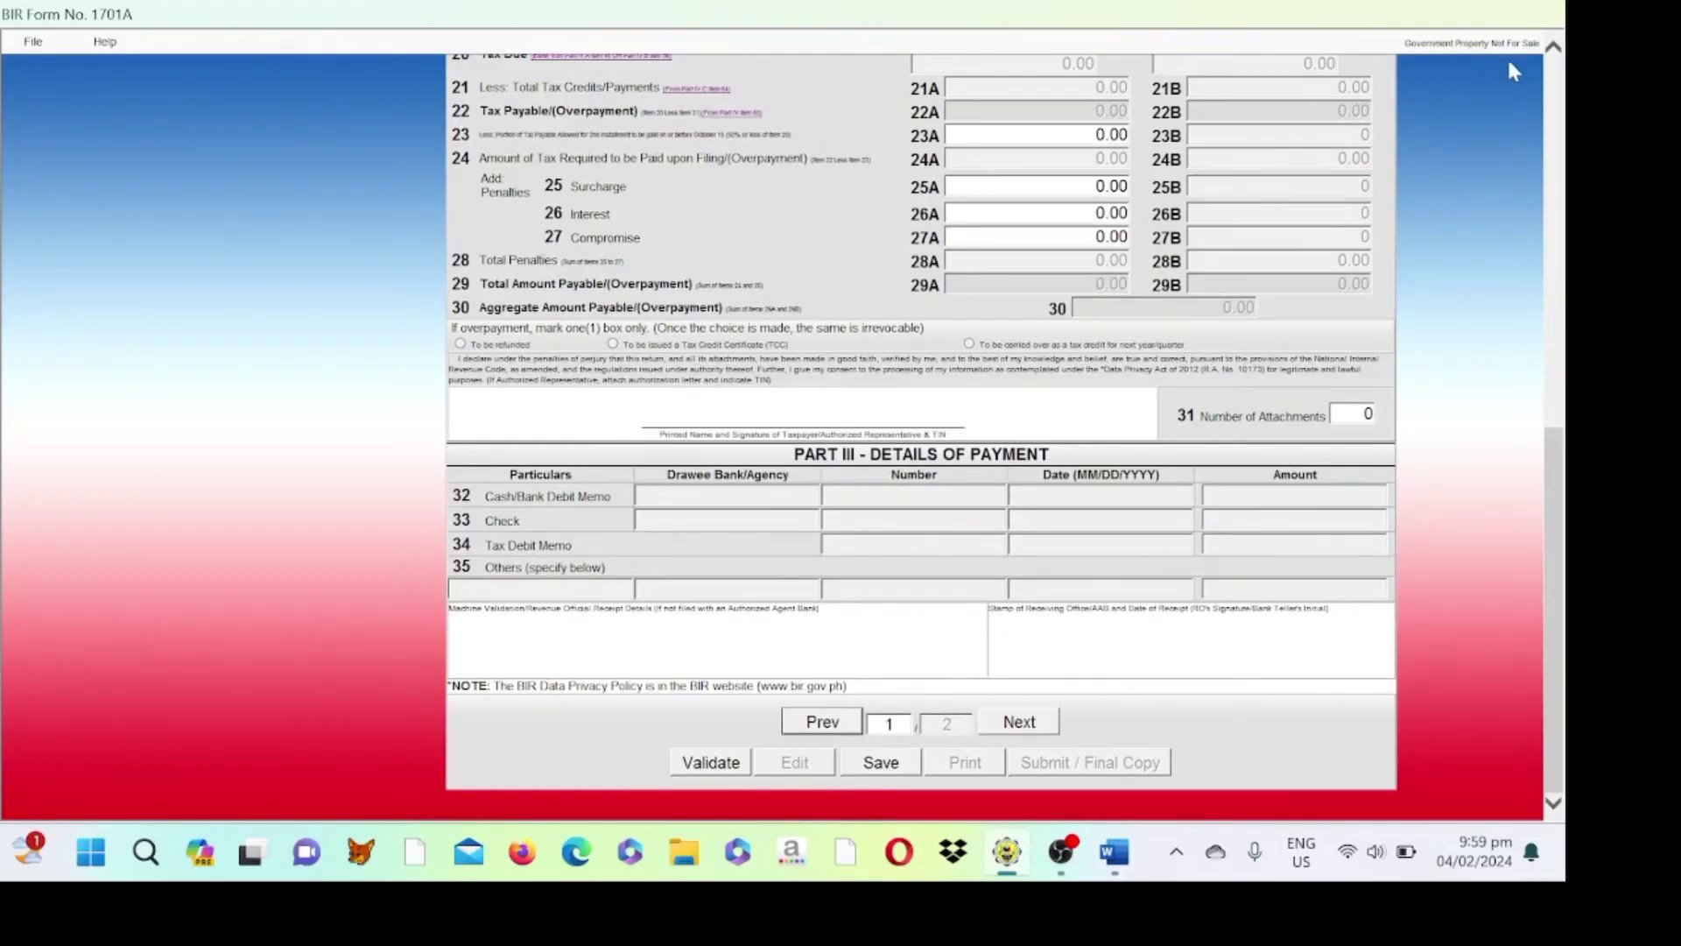
pyautogui.click(1561, 61)
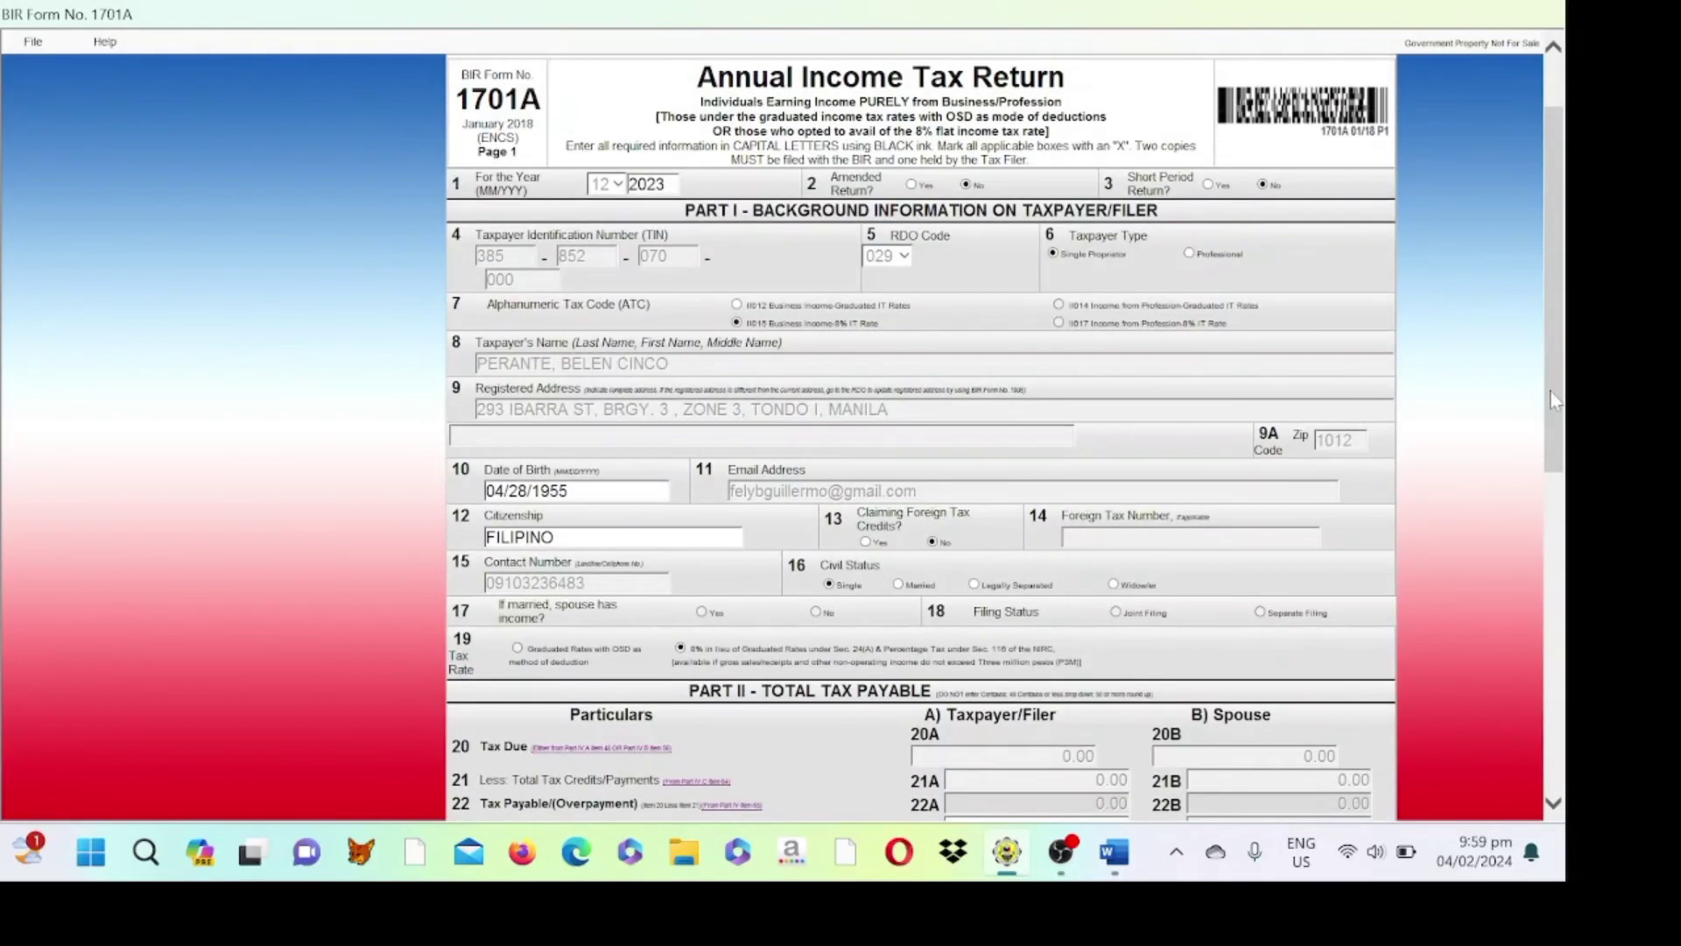
pyautogui.scroll(-10, 1554, 401)
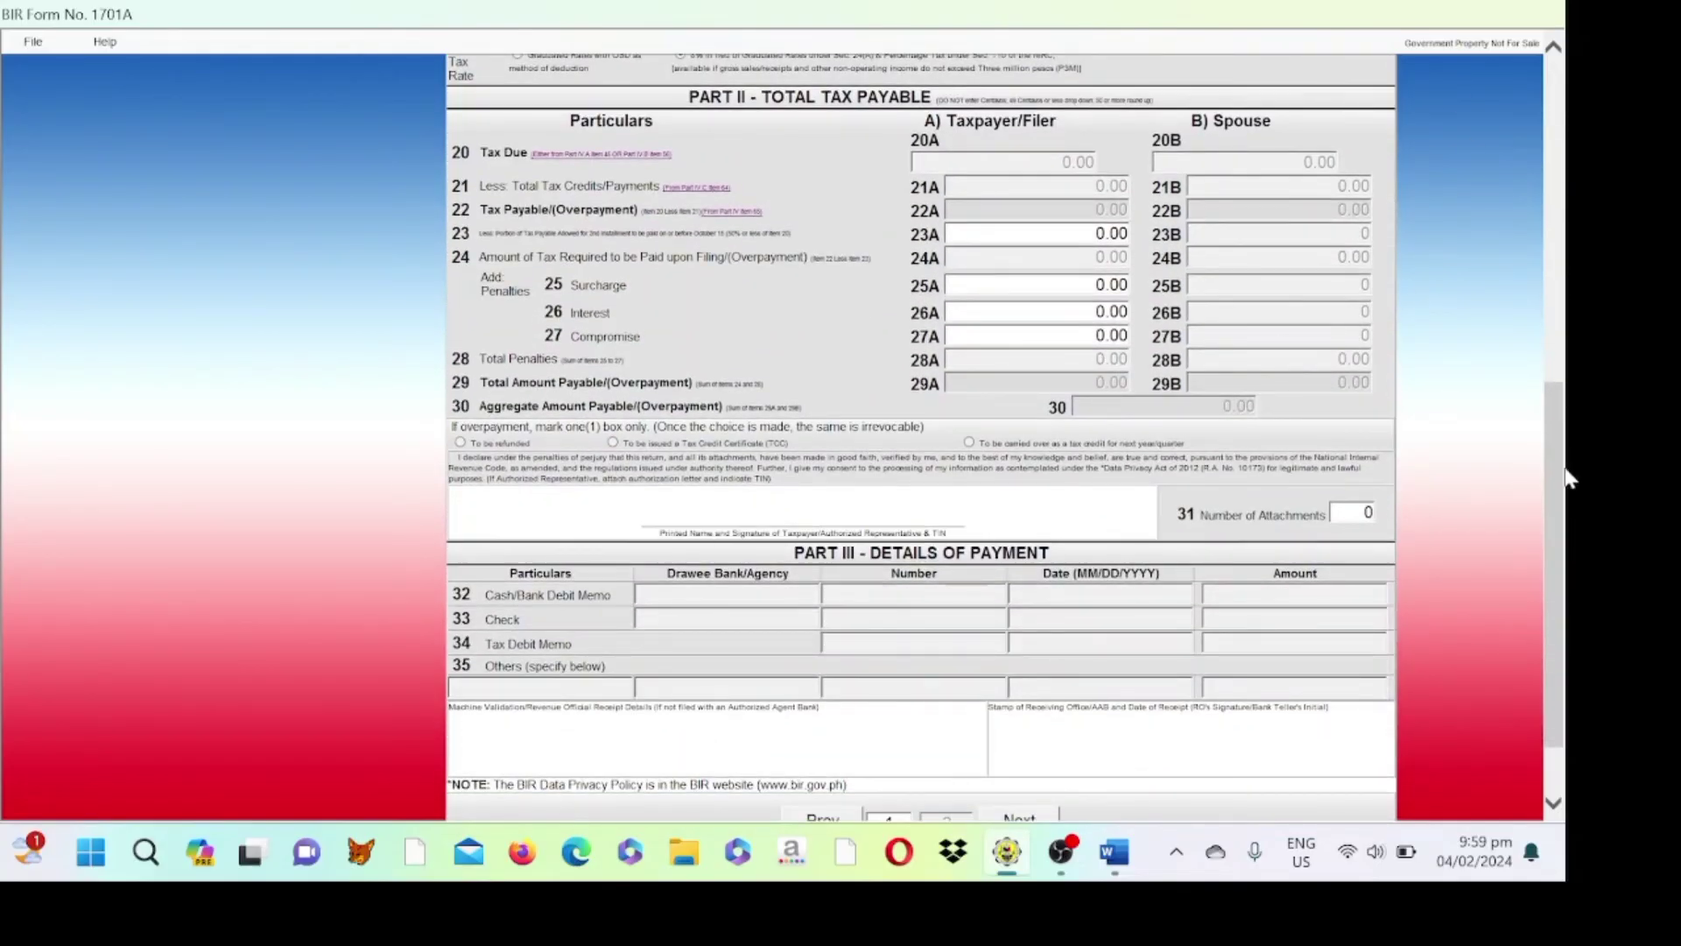
pyautogui.scroll(-2, 1568, 479)
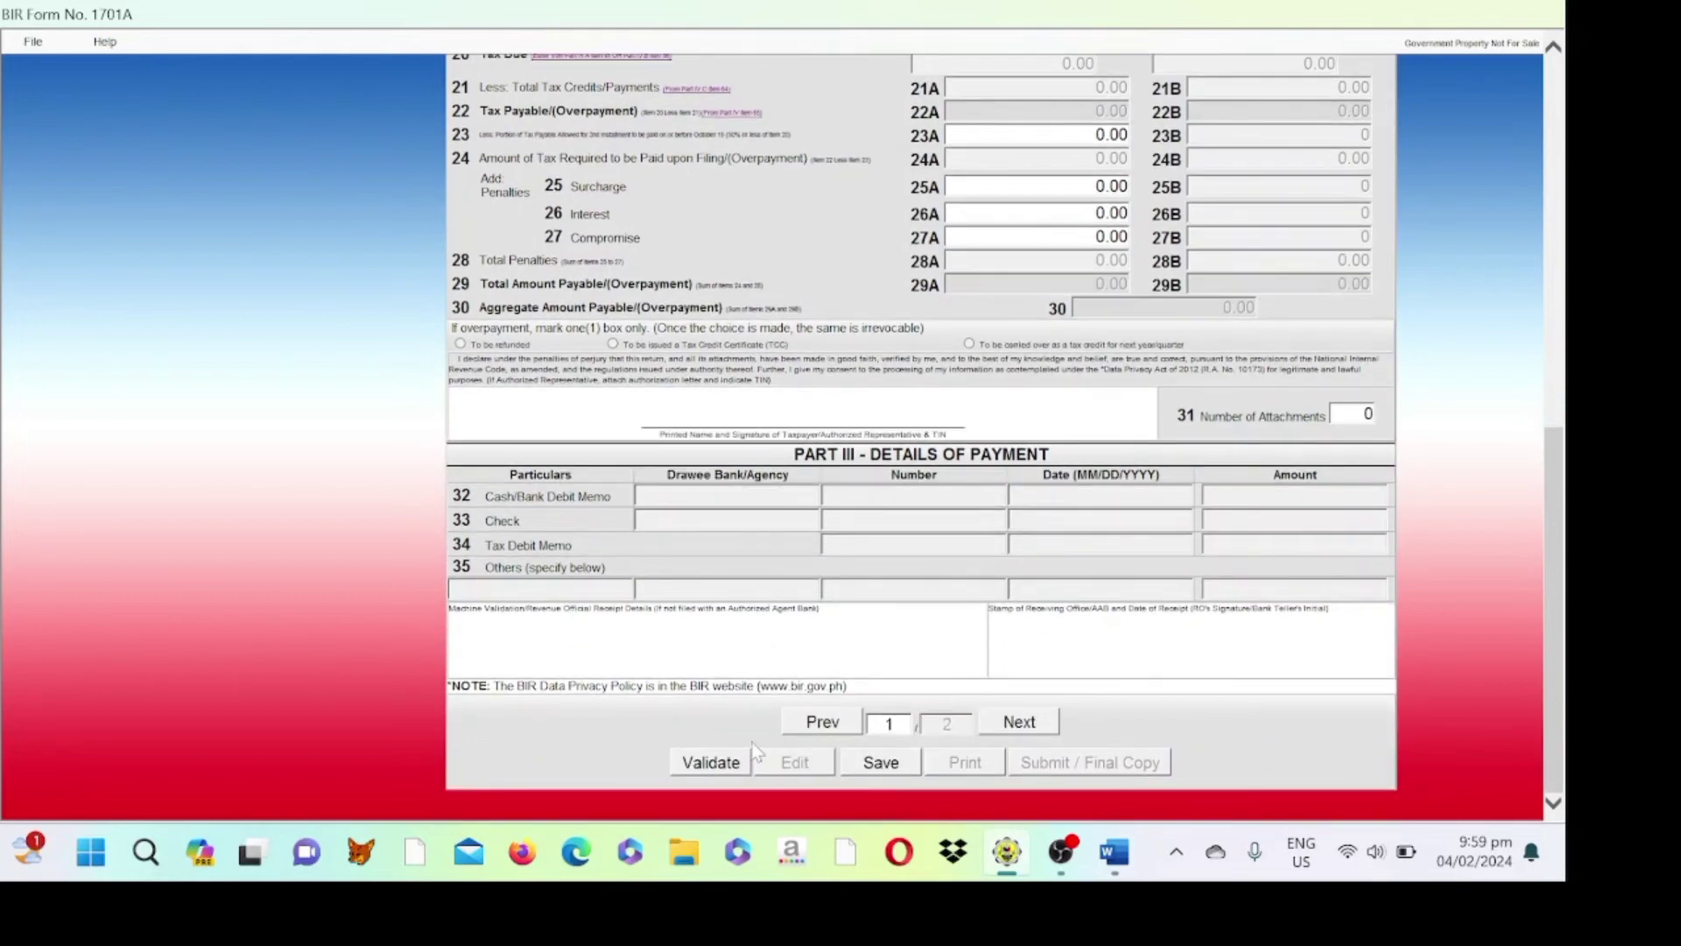
pyautogui.click(704, 765)
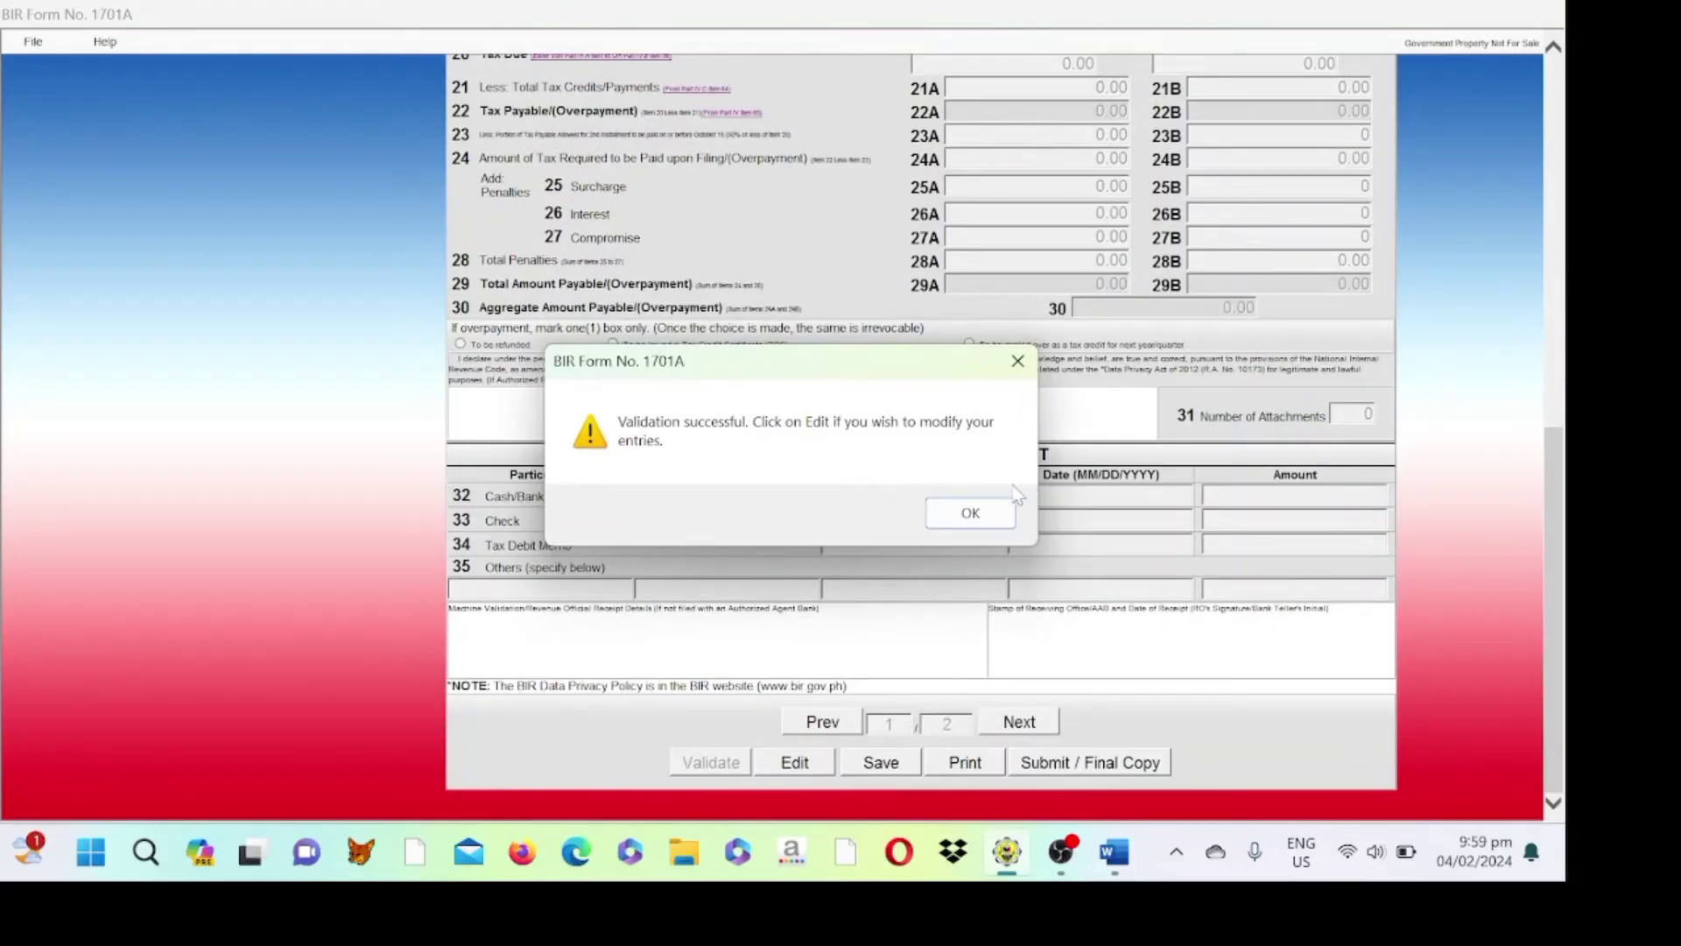
pyautogui.click(984, 518)
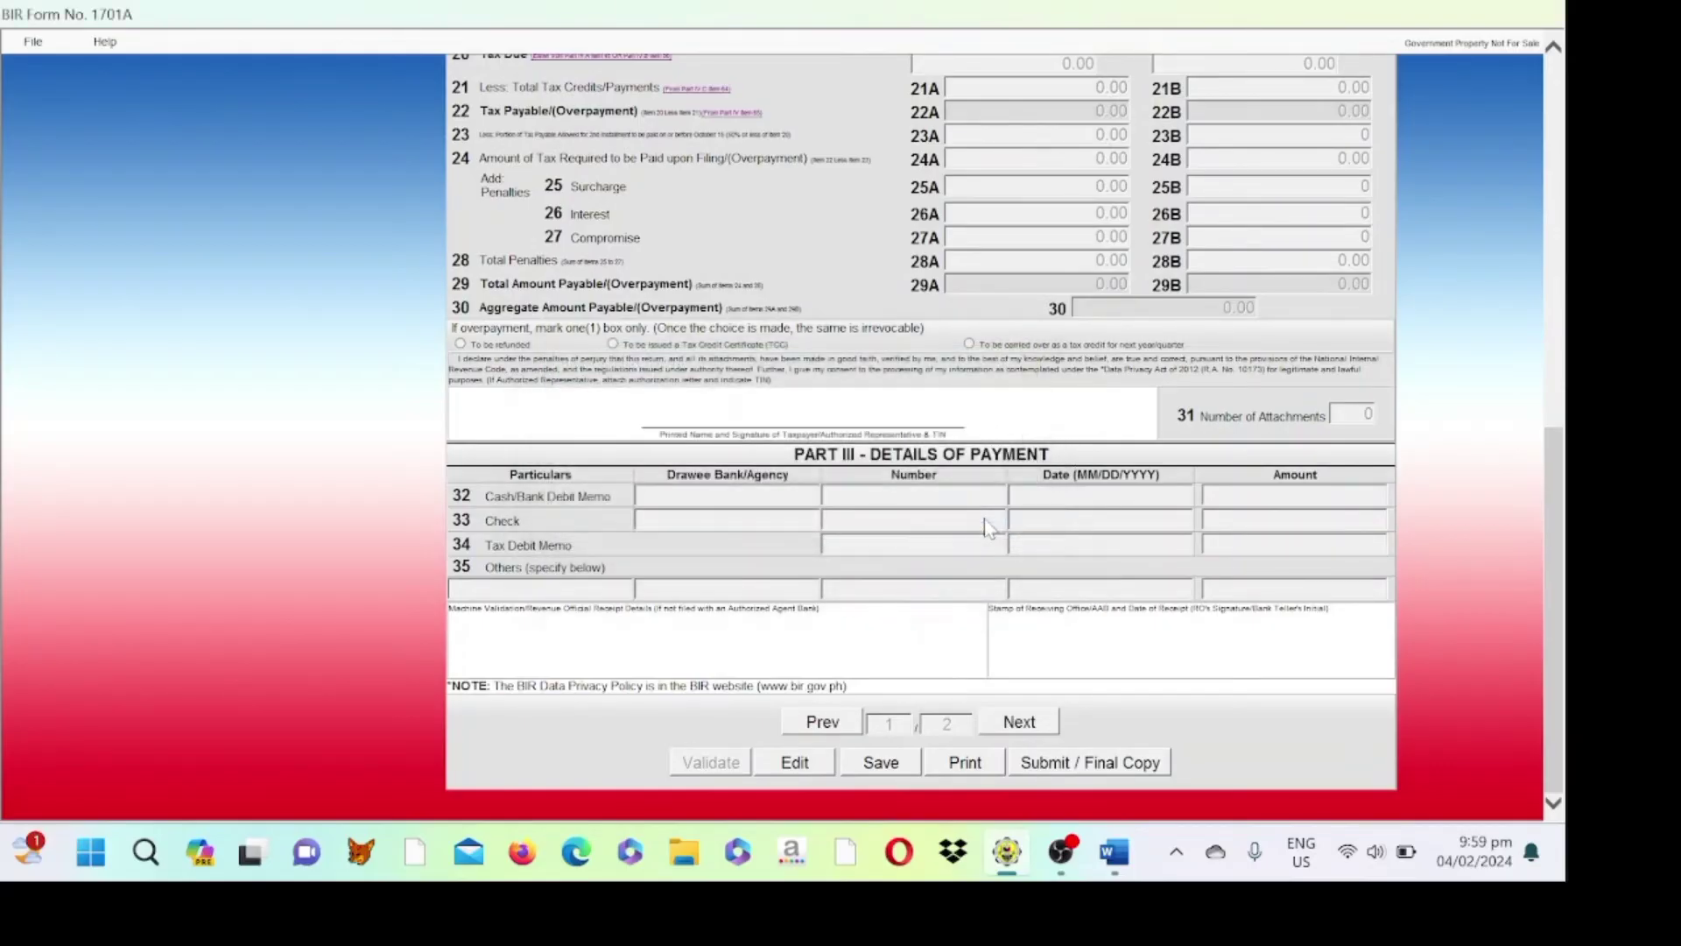
pyautogui.click(1057, 769)
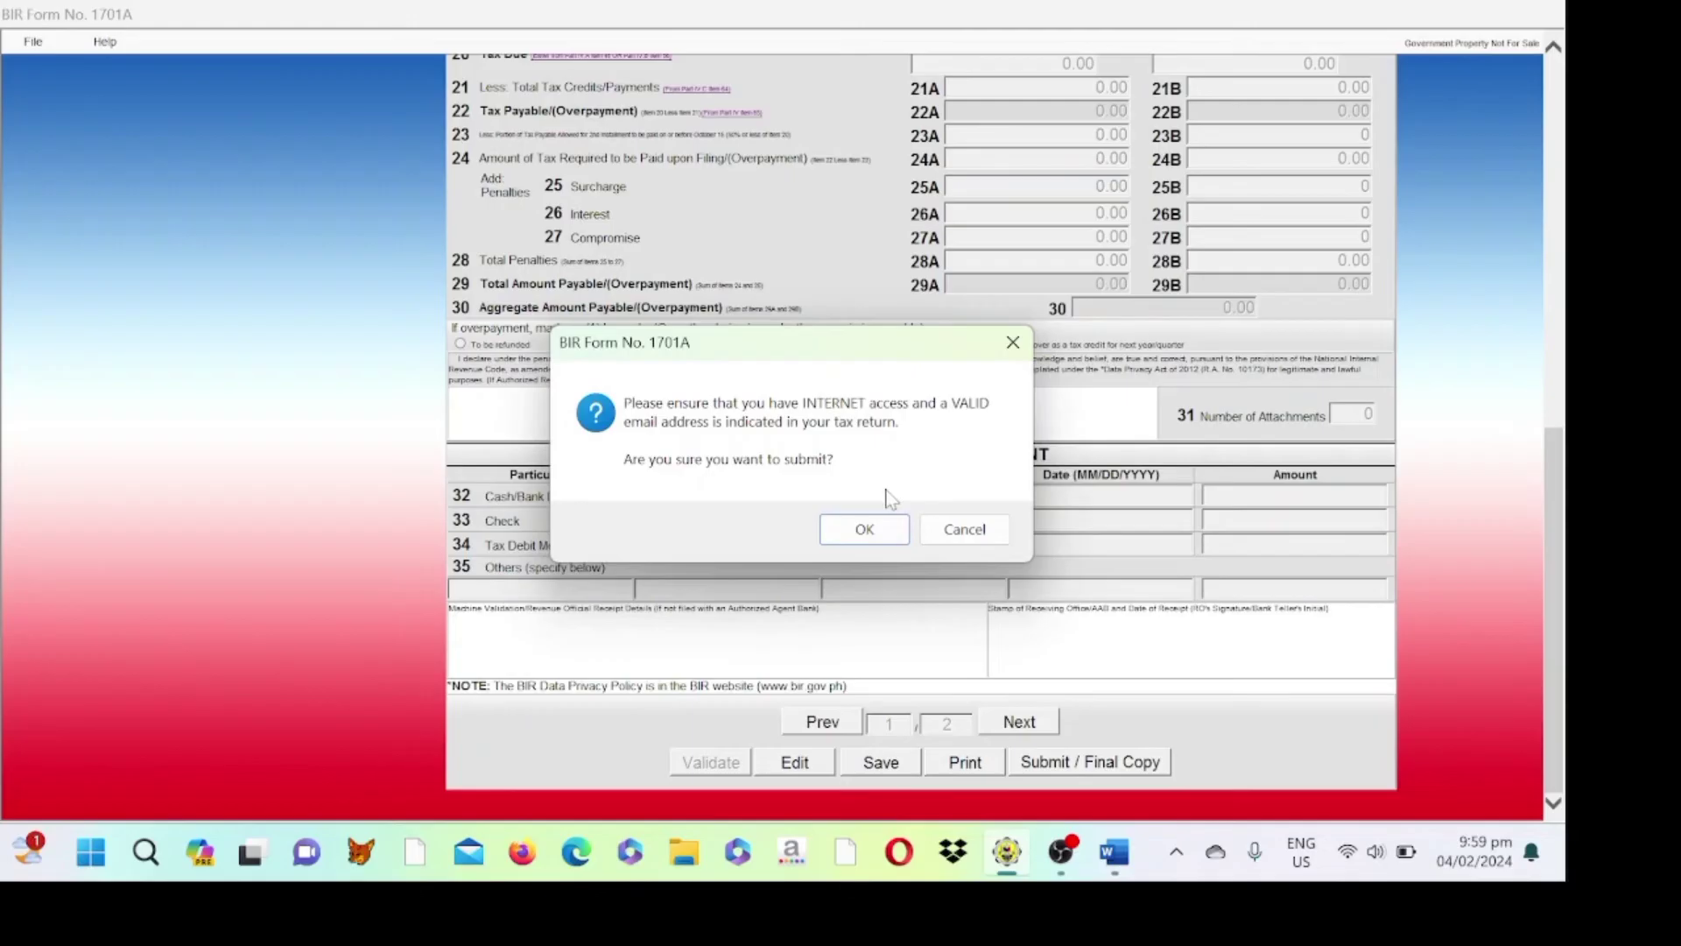
# - Confirm online submission, accept the eBIRForms Terms of Service, and close the Submit Successful notice
pyautogui.click(864, 530)
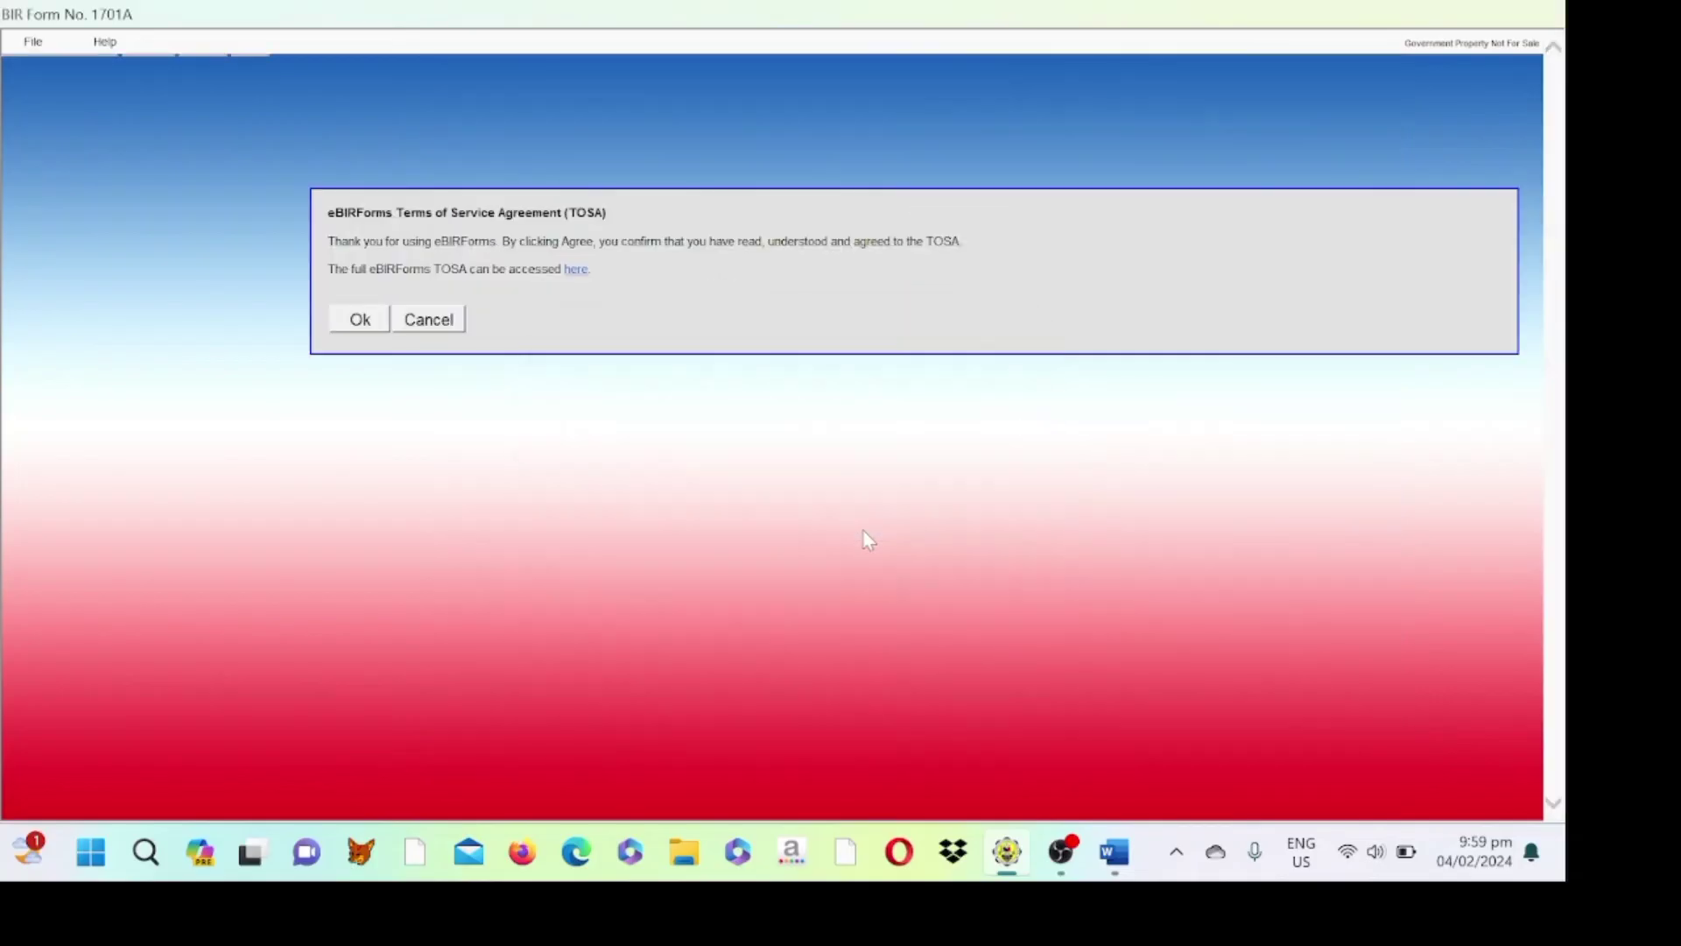
pyautogui.click(361, 320)
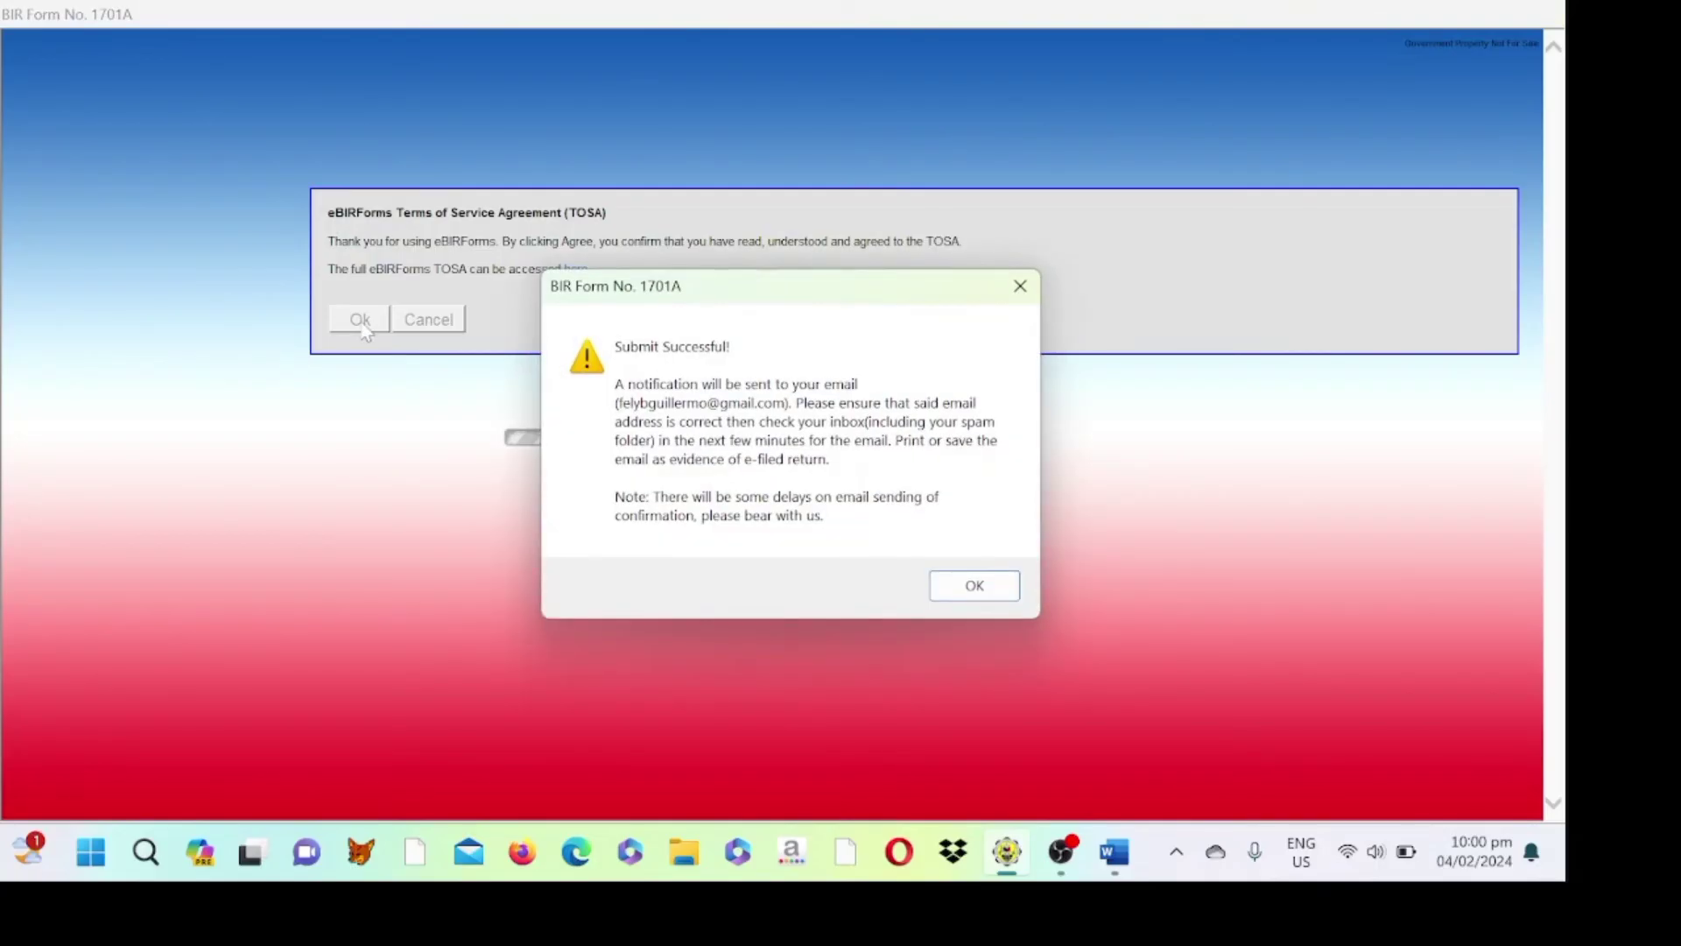
pyautogui.click(979, 592)
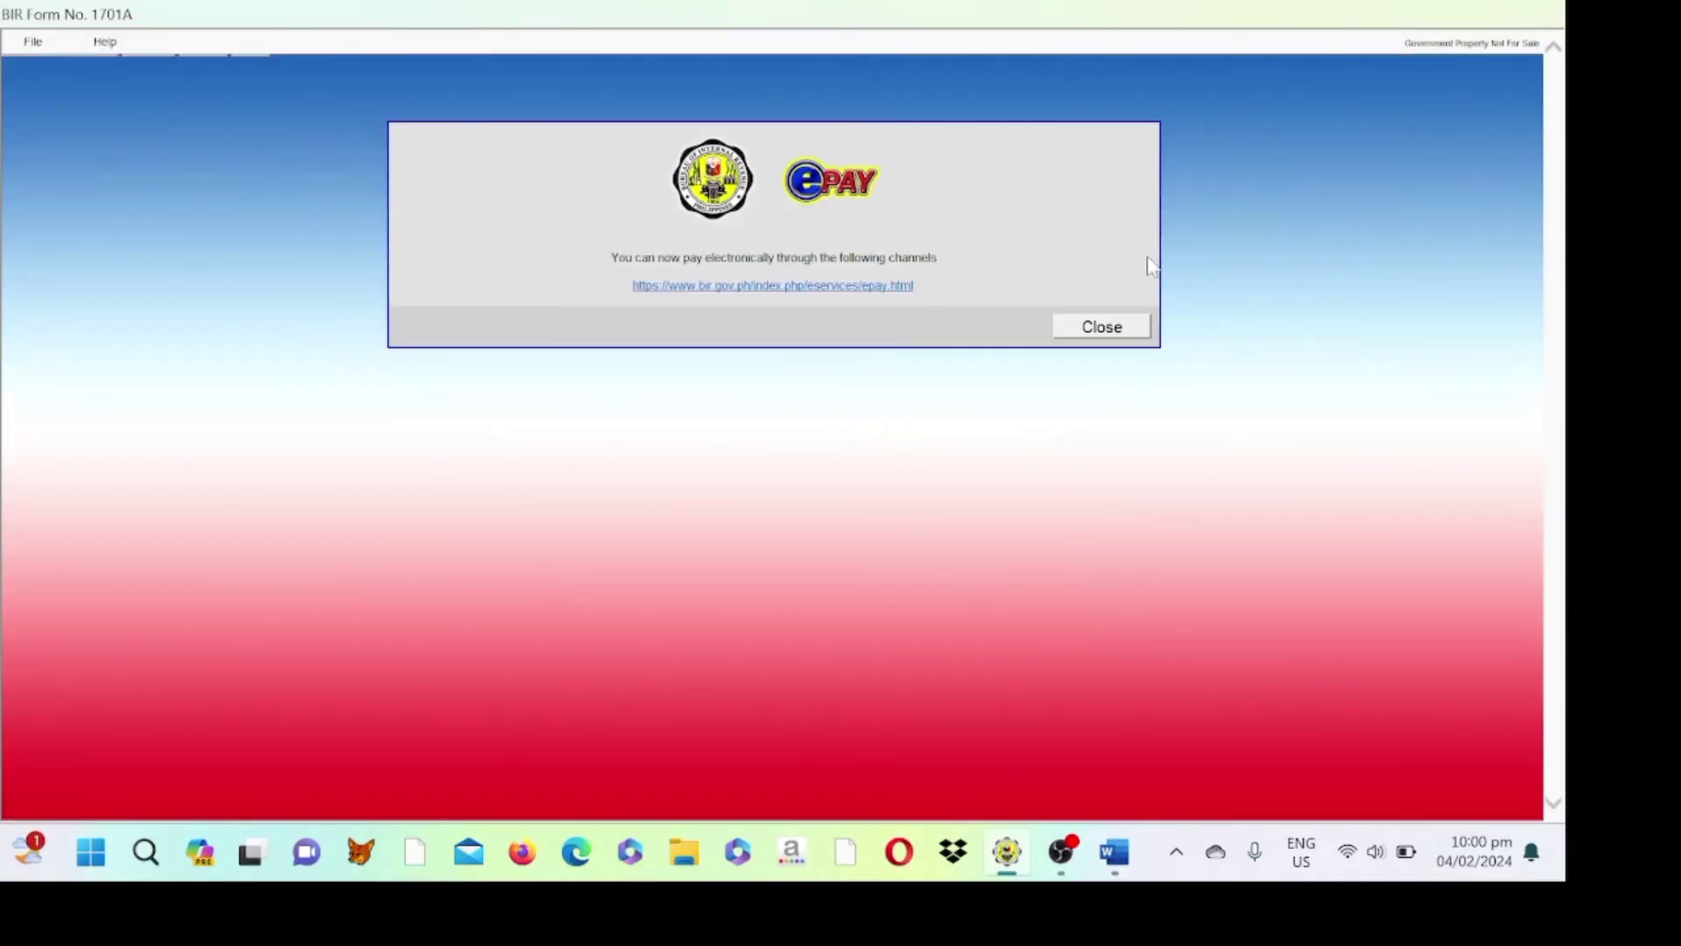
# - Close the ePay notice and switch the submitted 1701A to its print view
pyautogui.click(1120, 336)
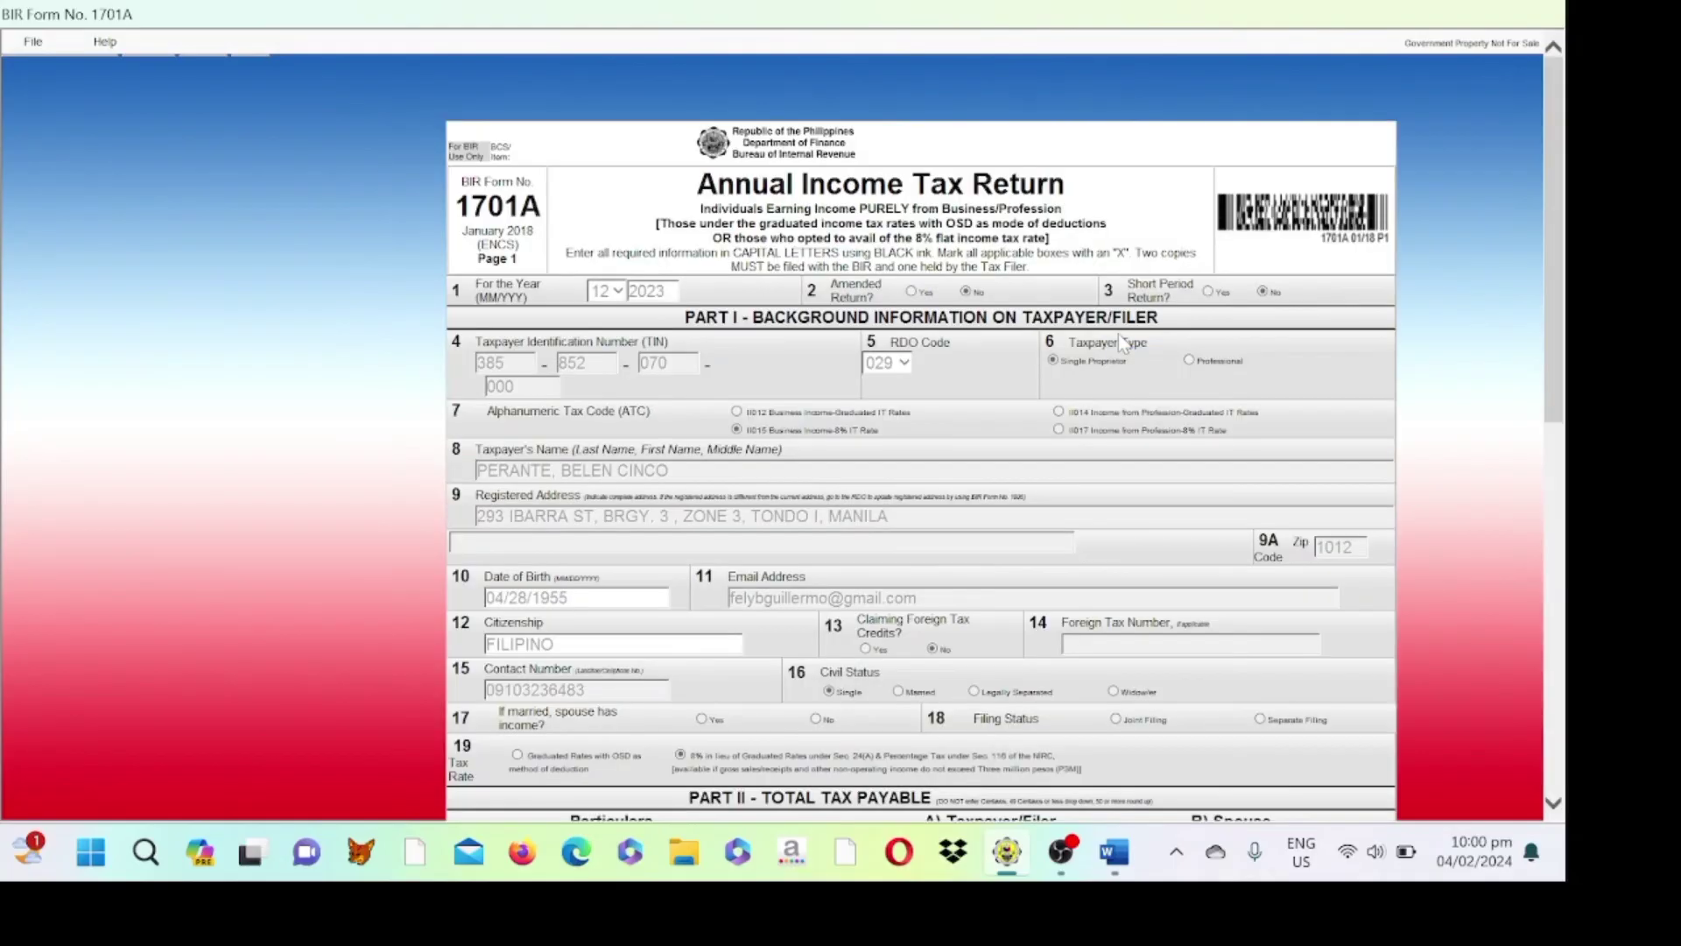
pyautogui.scroll(-10, 1076, 558)
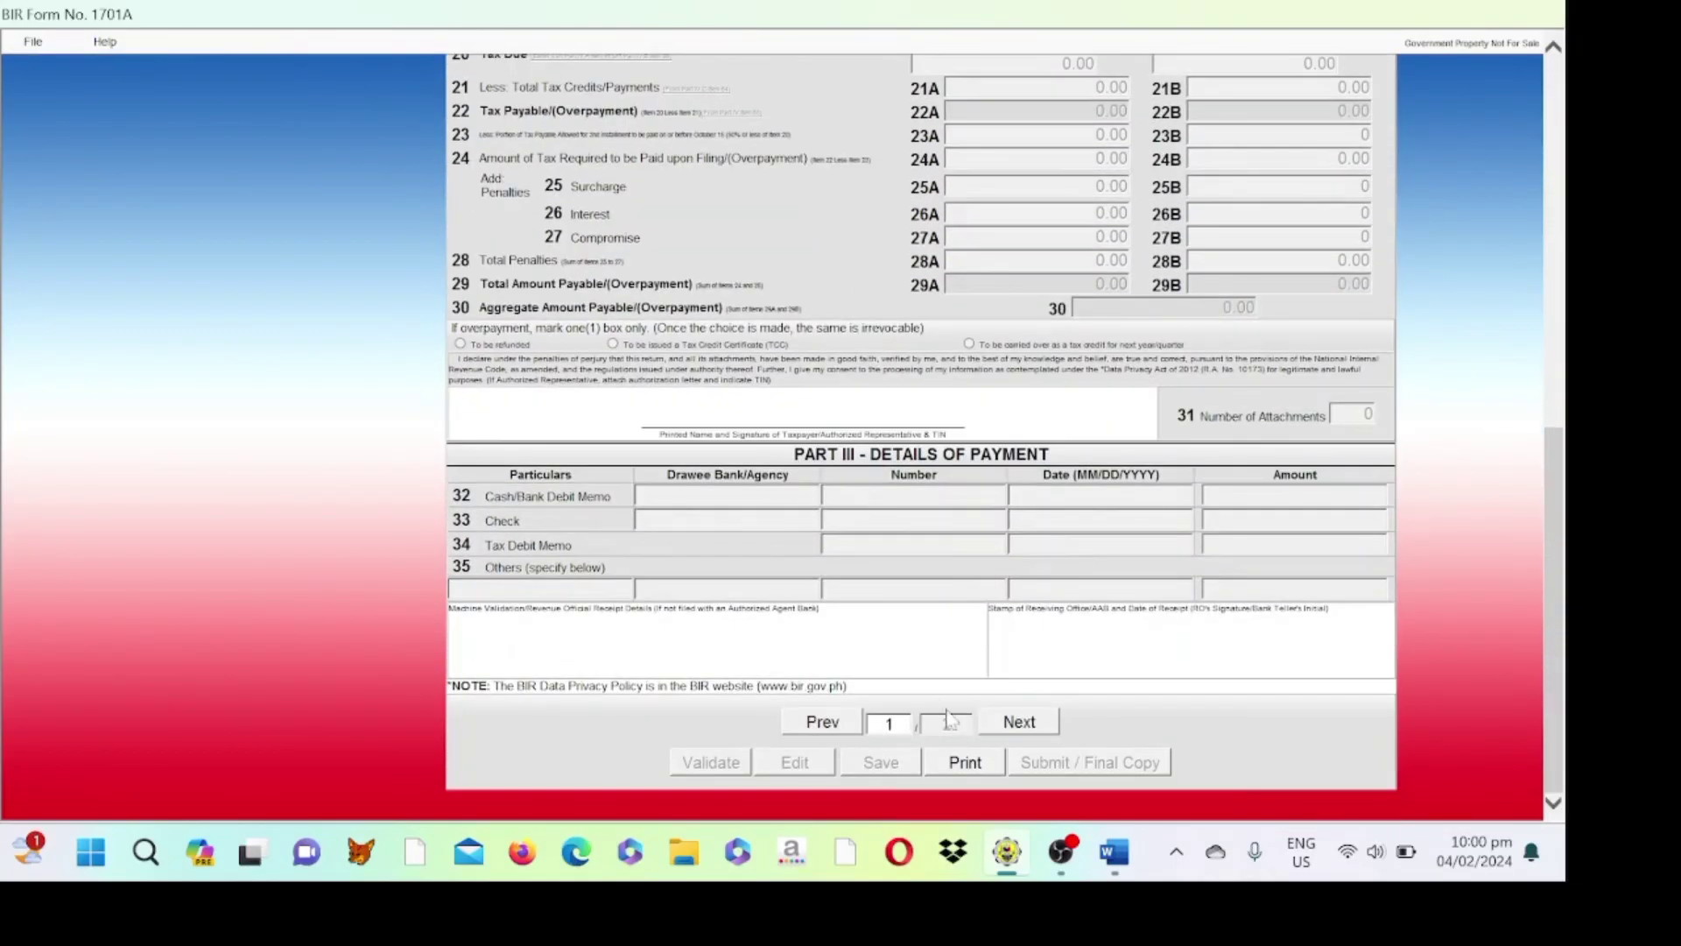
pyautogui.click(954, 774)
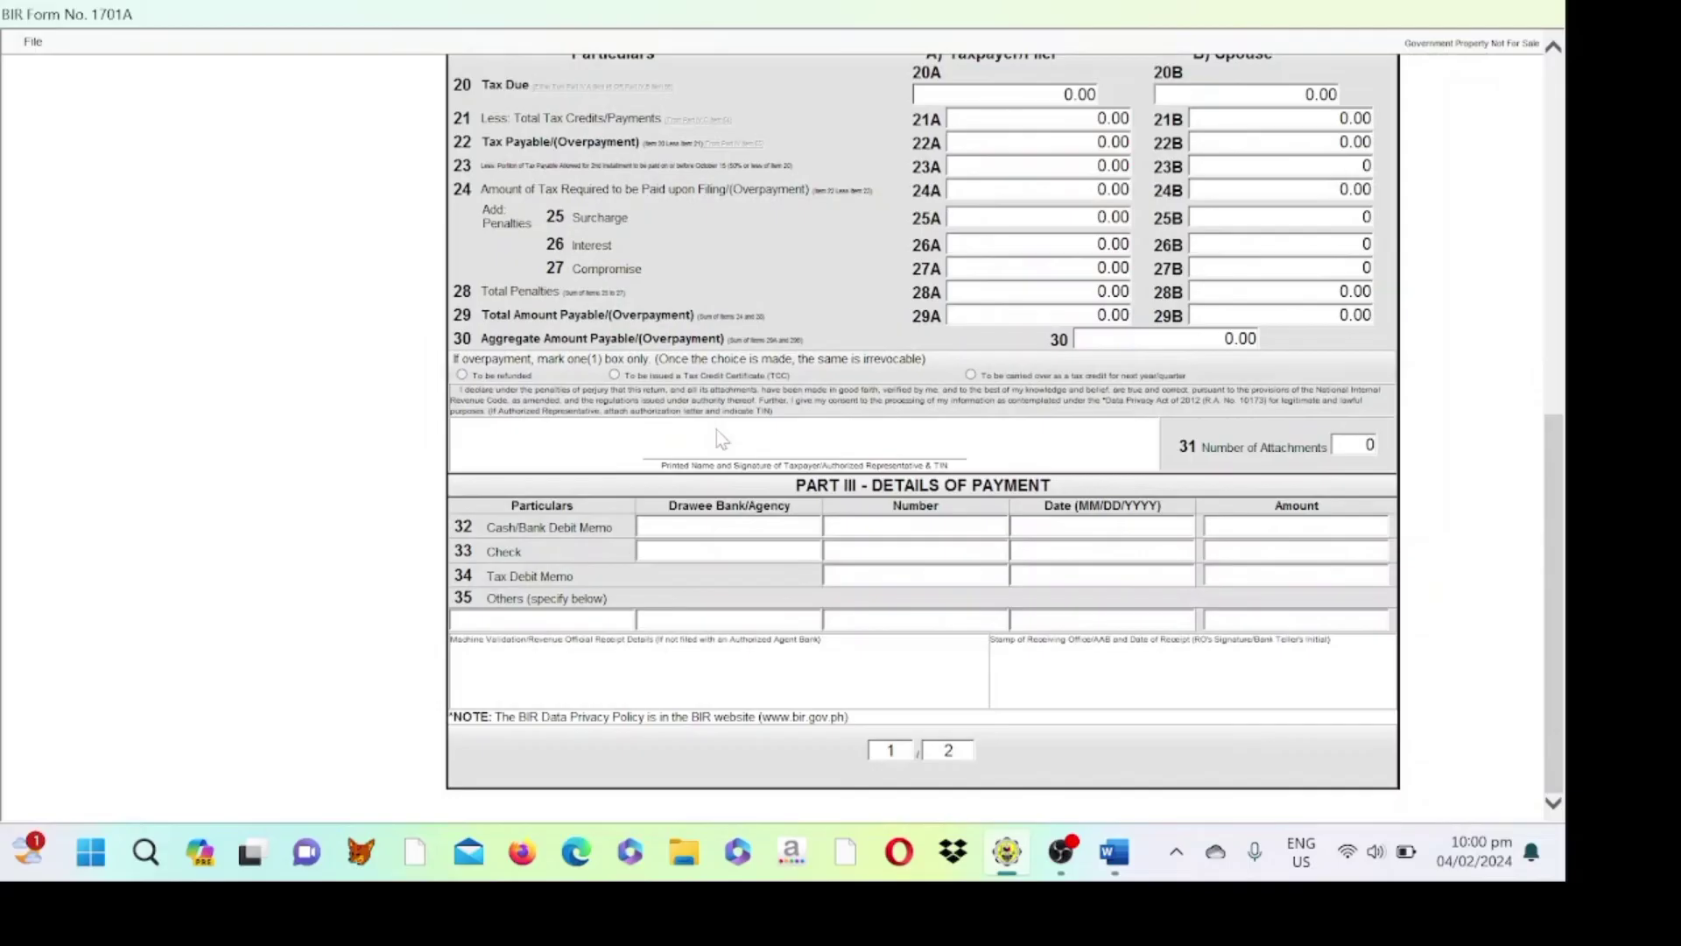
# - Show the Print and Cancel Print commands from the print view's File menu
pyautogui.click(33, 44)
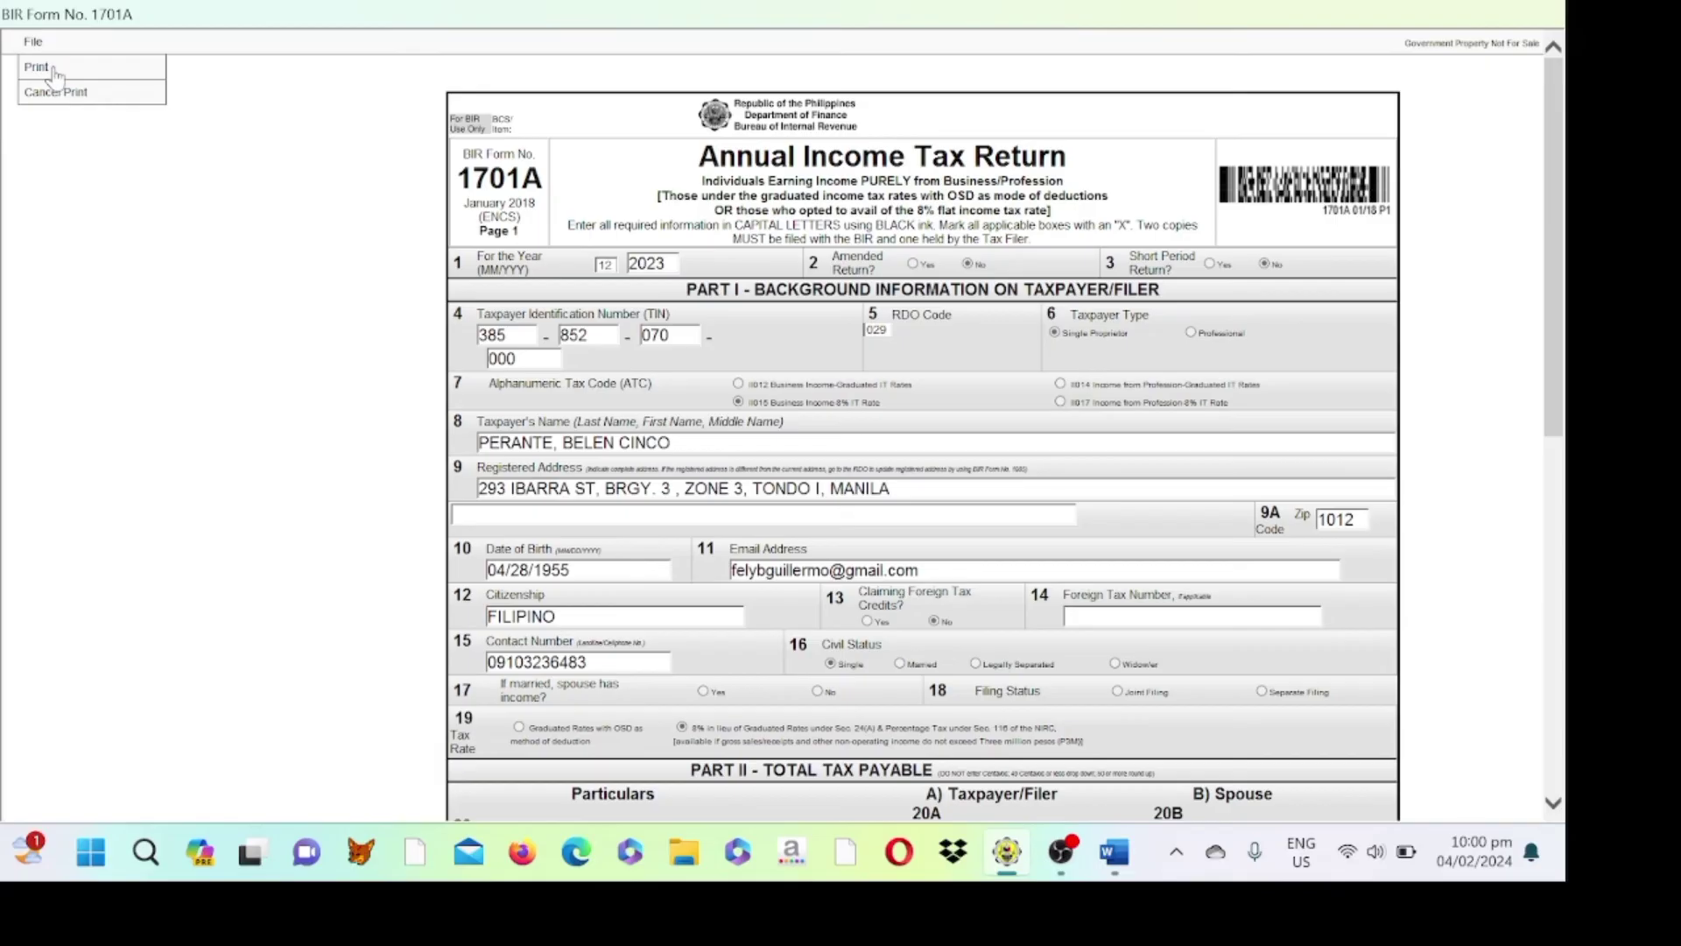
# - Print the return using the Microsoft Print to PDF printer
pyautogui.click(37, 67)
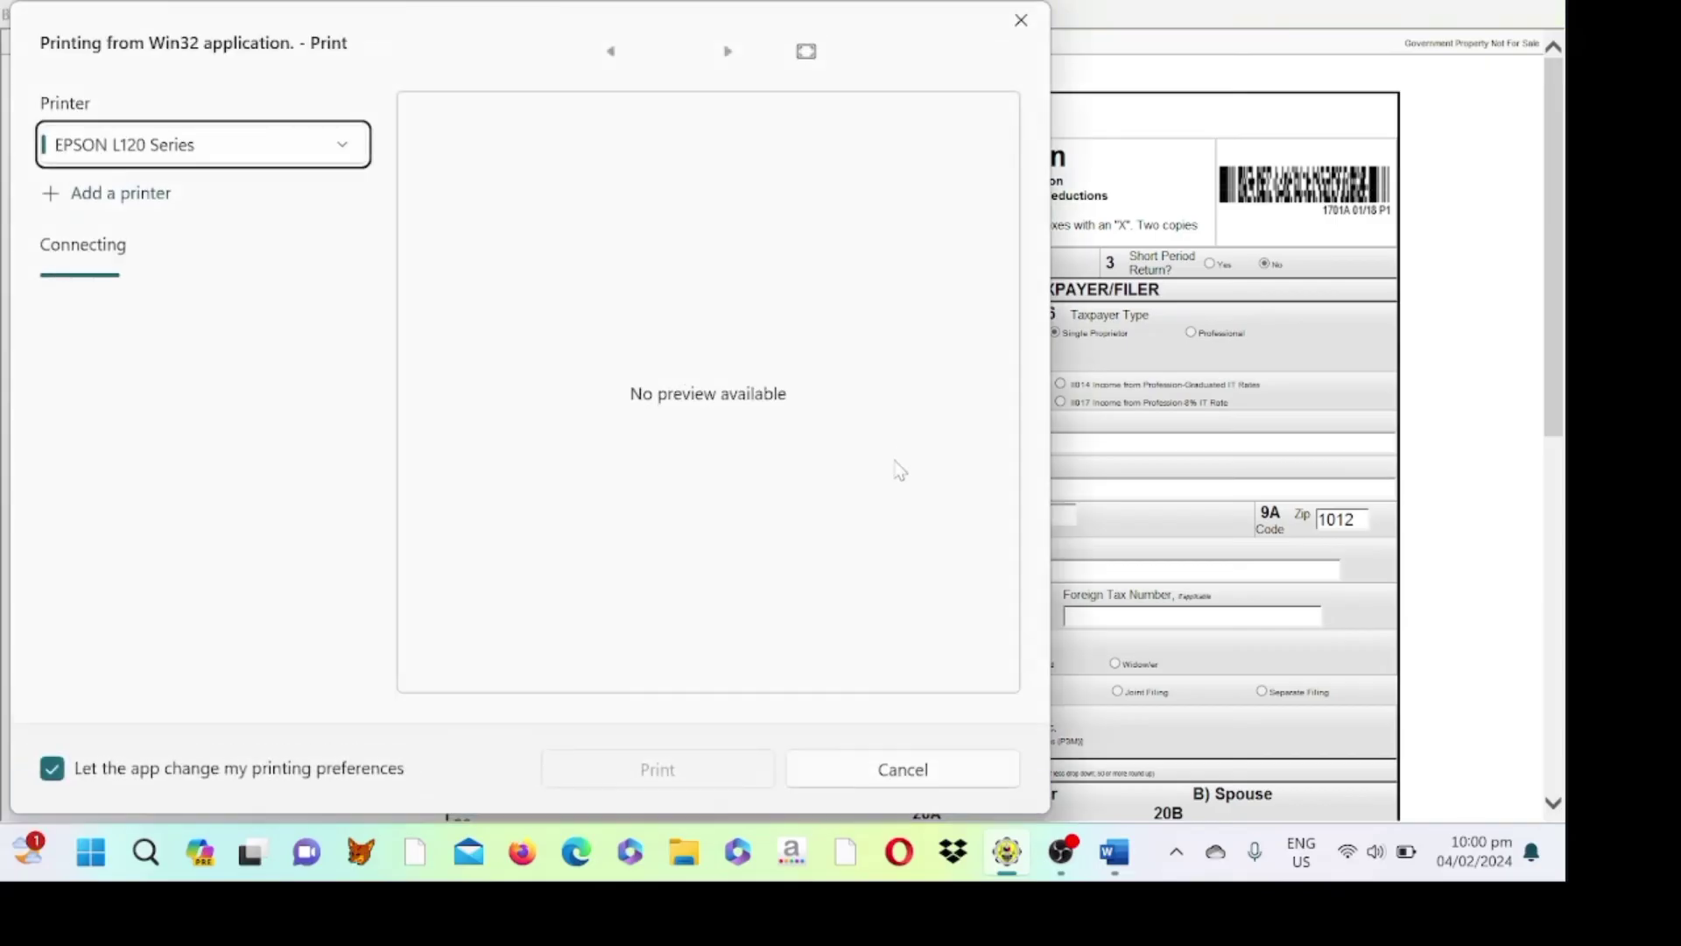
pyautogui.click(244, 144)
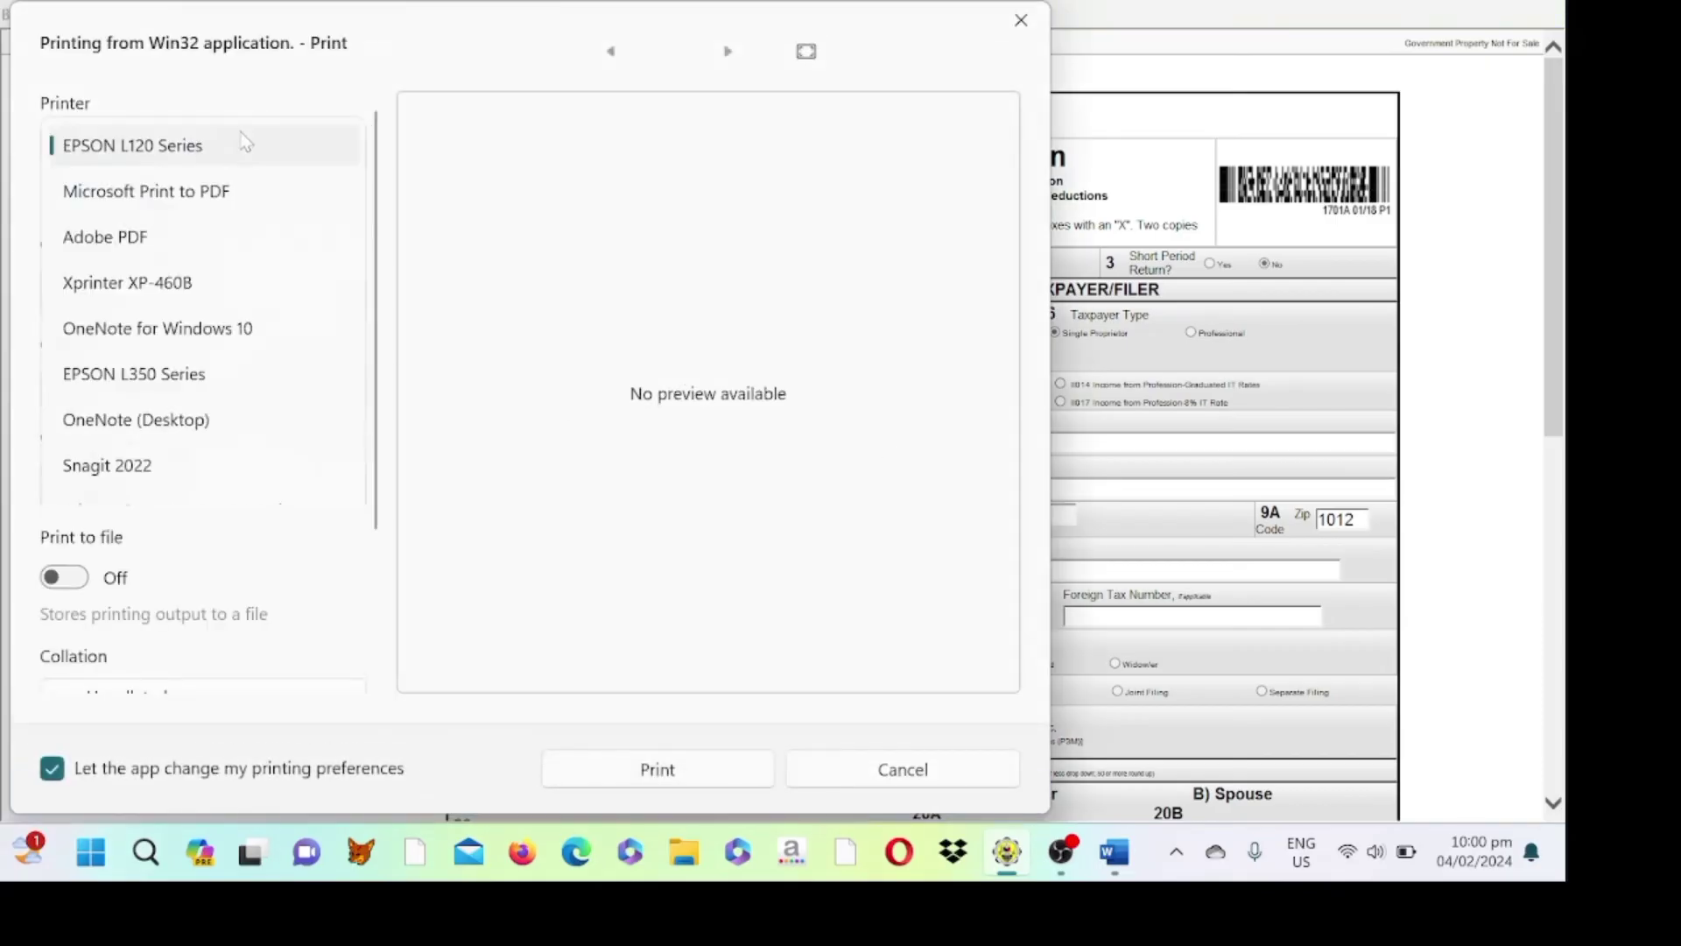
pyautogui.click(175, 205)
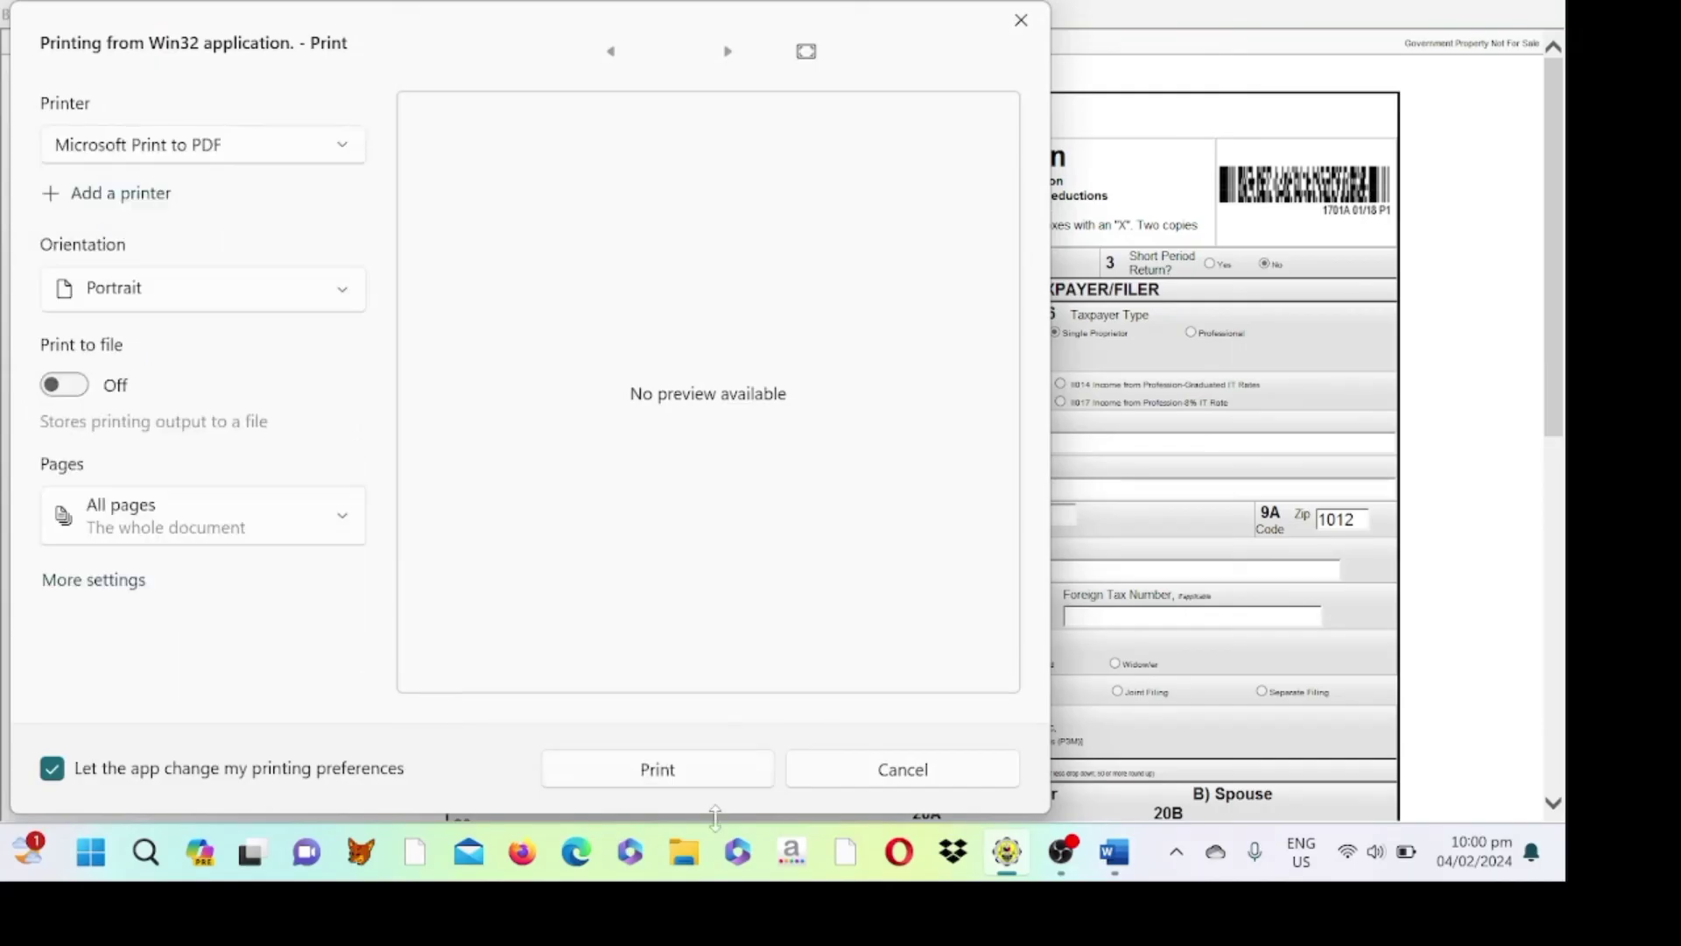
pyautogui.click(658, 771)
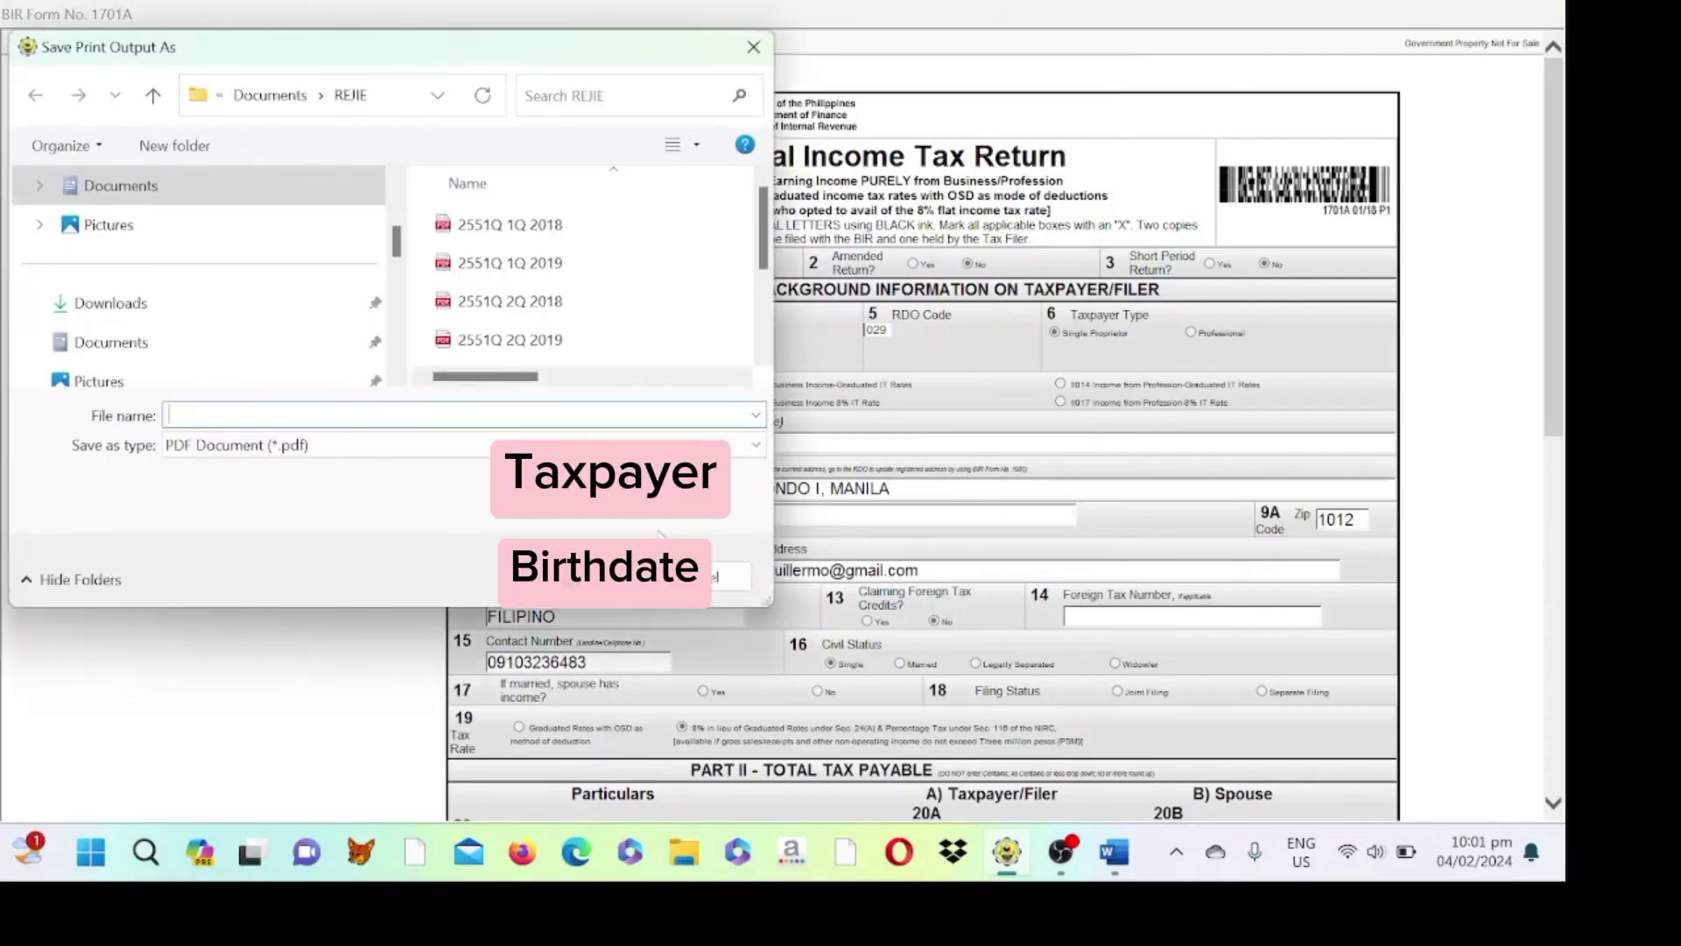
# - Save the PDF in Documents as '1701A 2023' followed by the taxpayer's surname
pyautogui.click(254, 98)
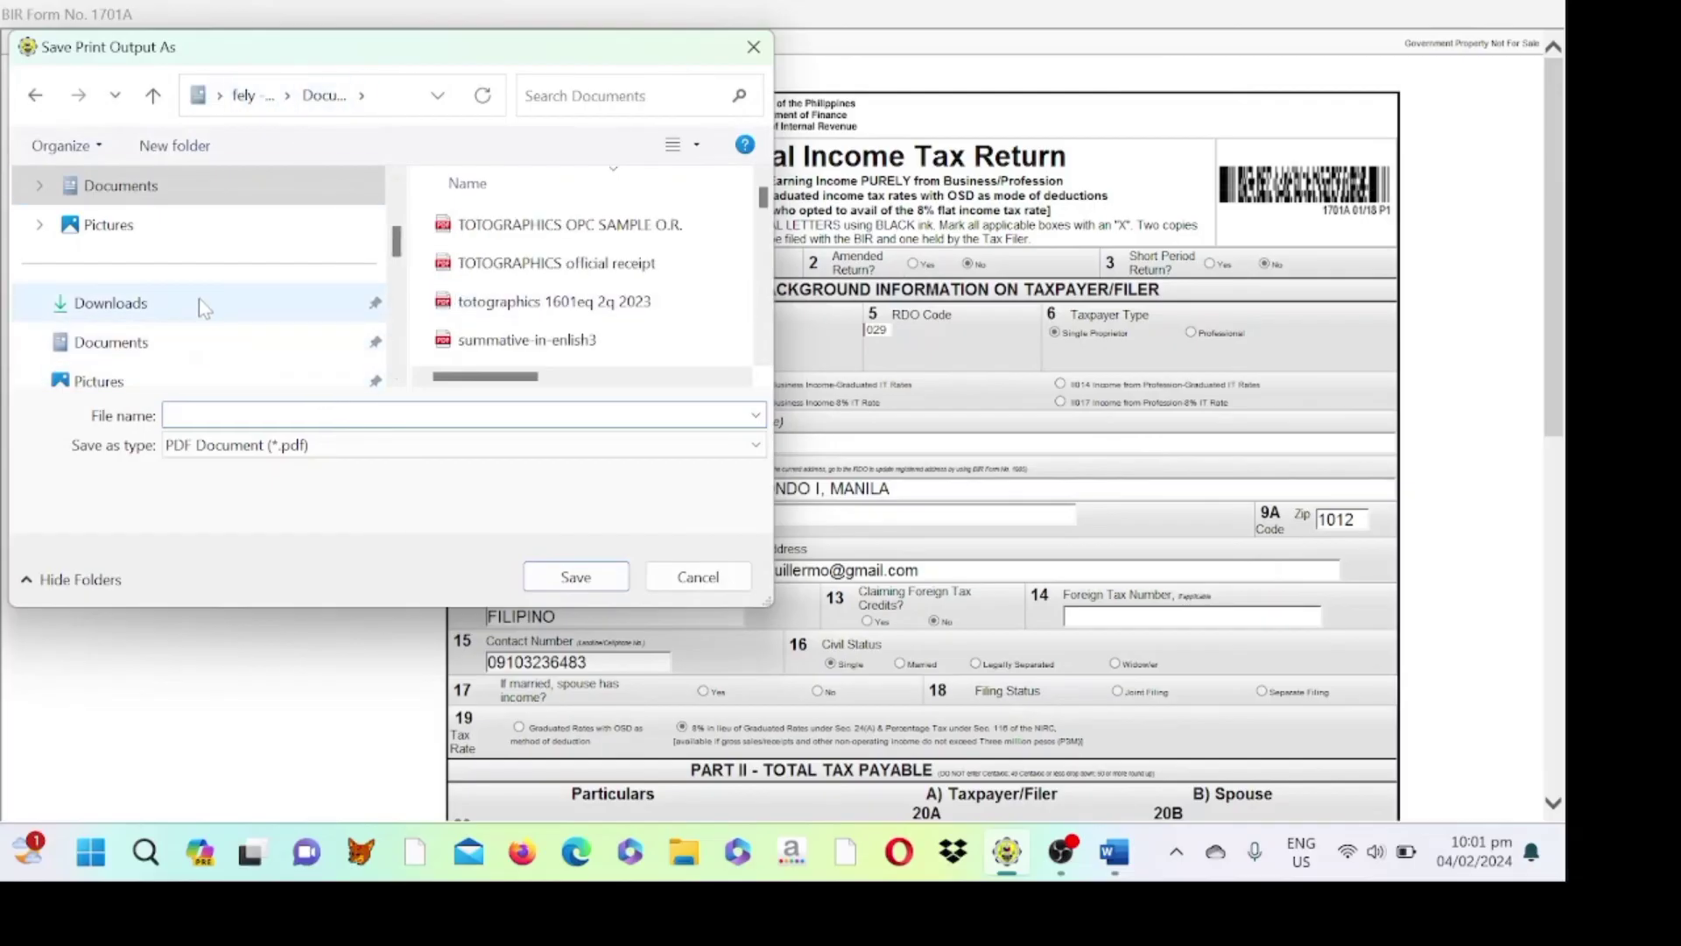
pyautogui.click(169, 349)
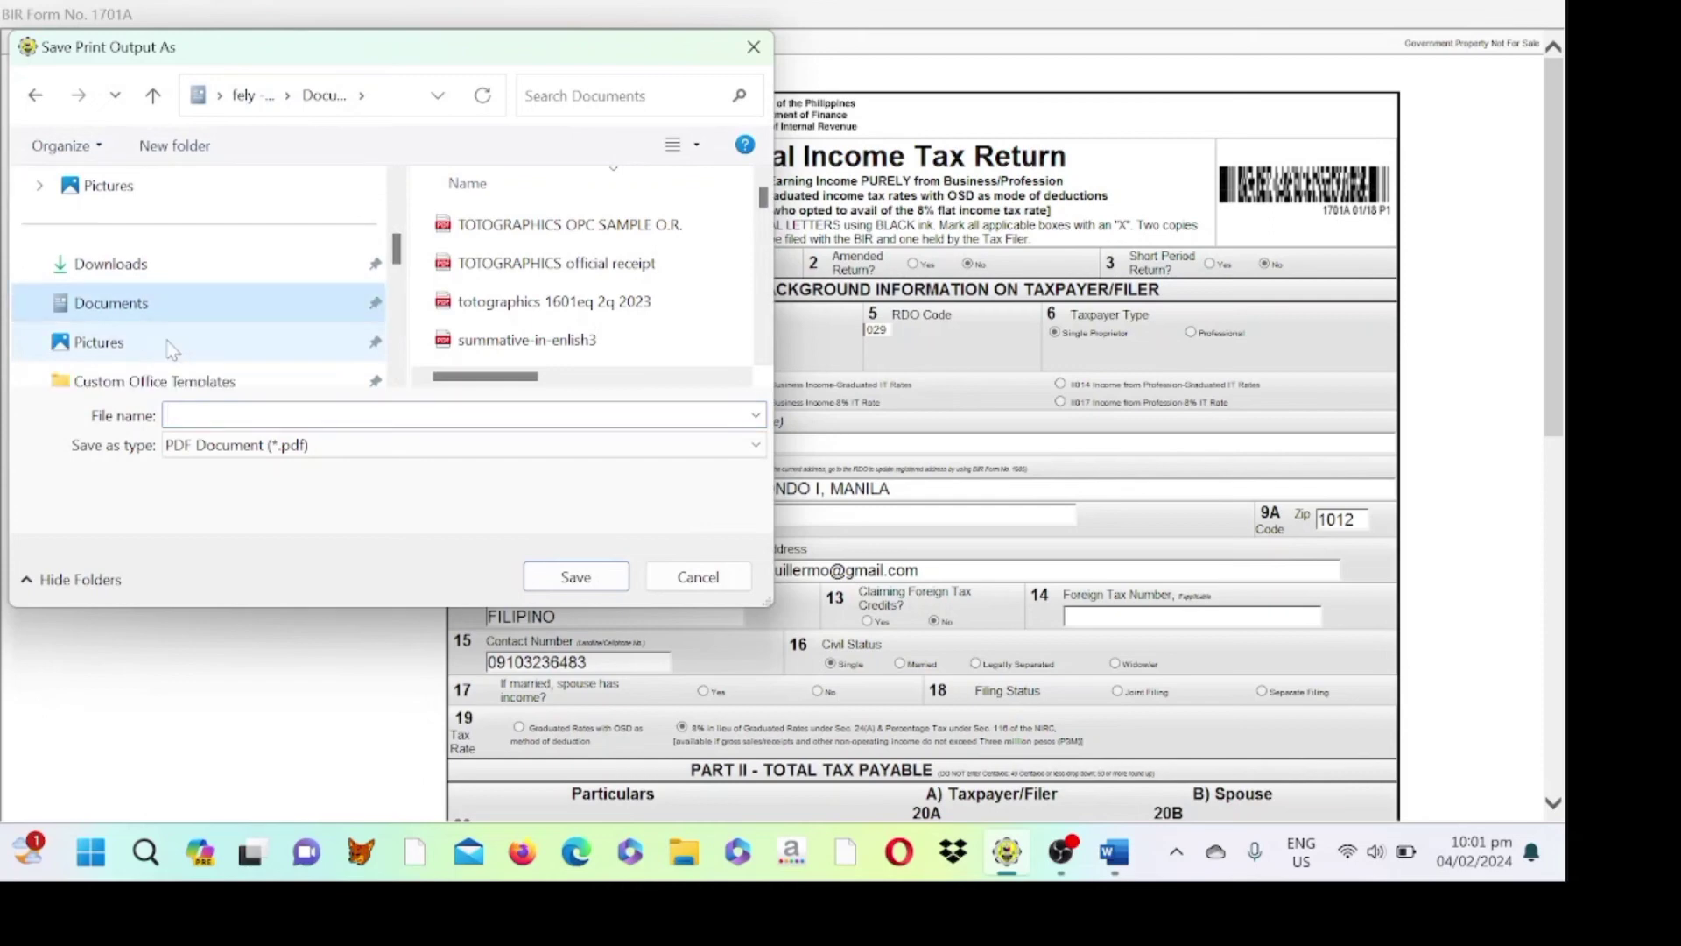
pyautogui.click(294, 415)
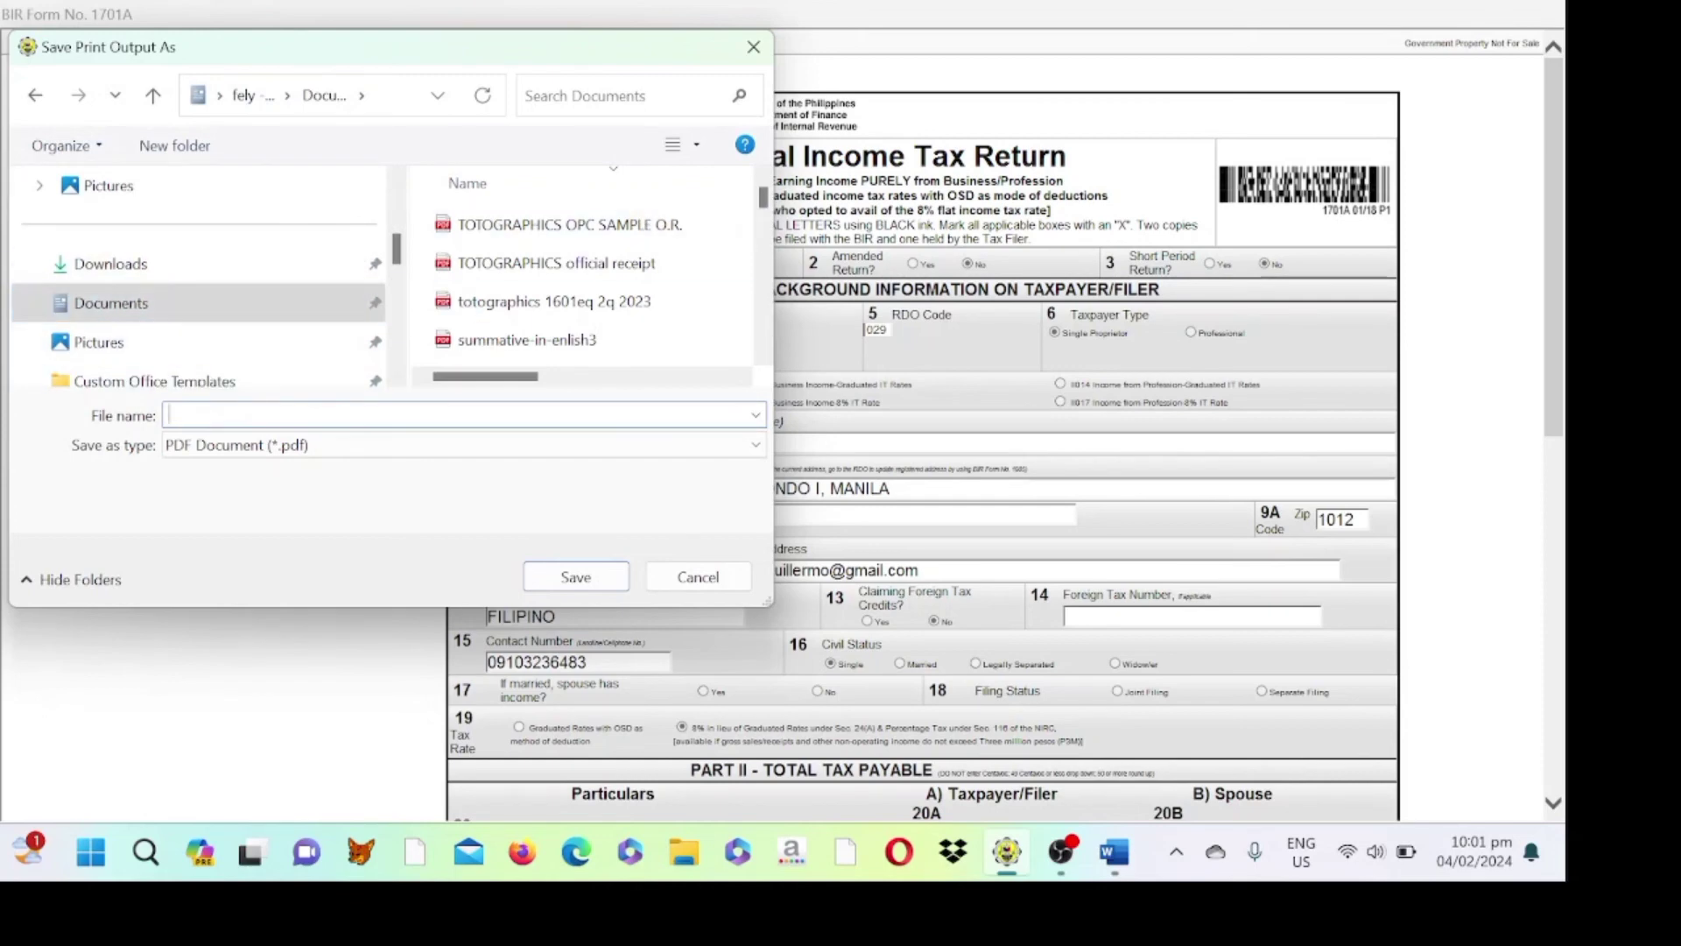
pyautogui.write('PERA')
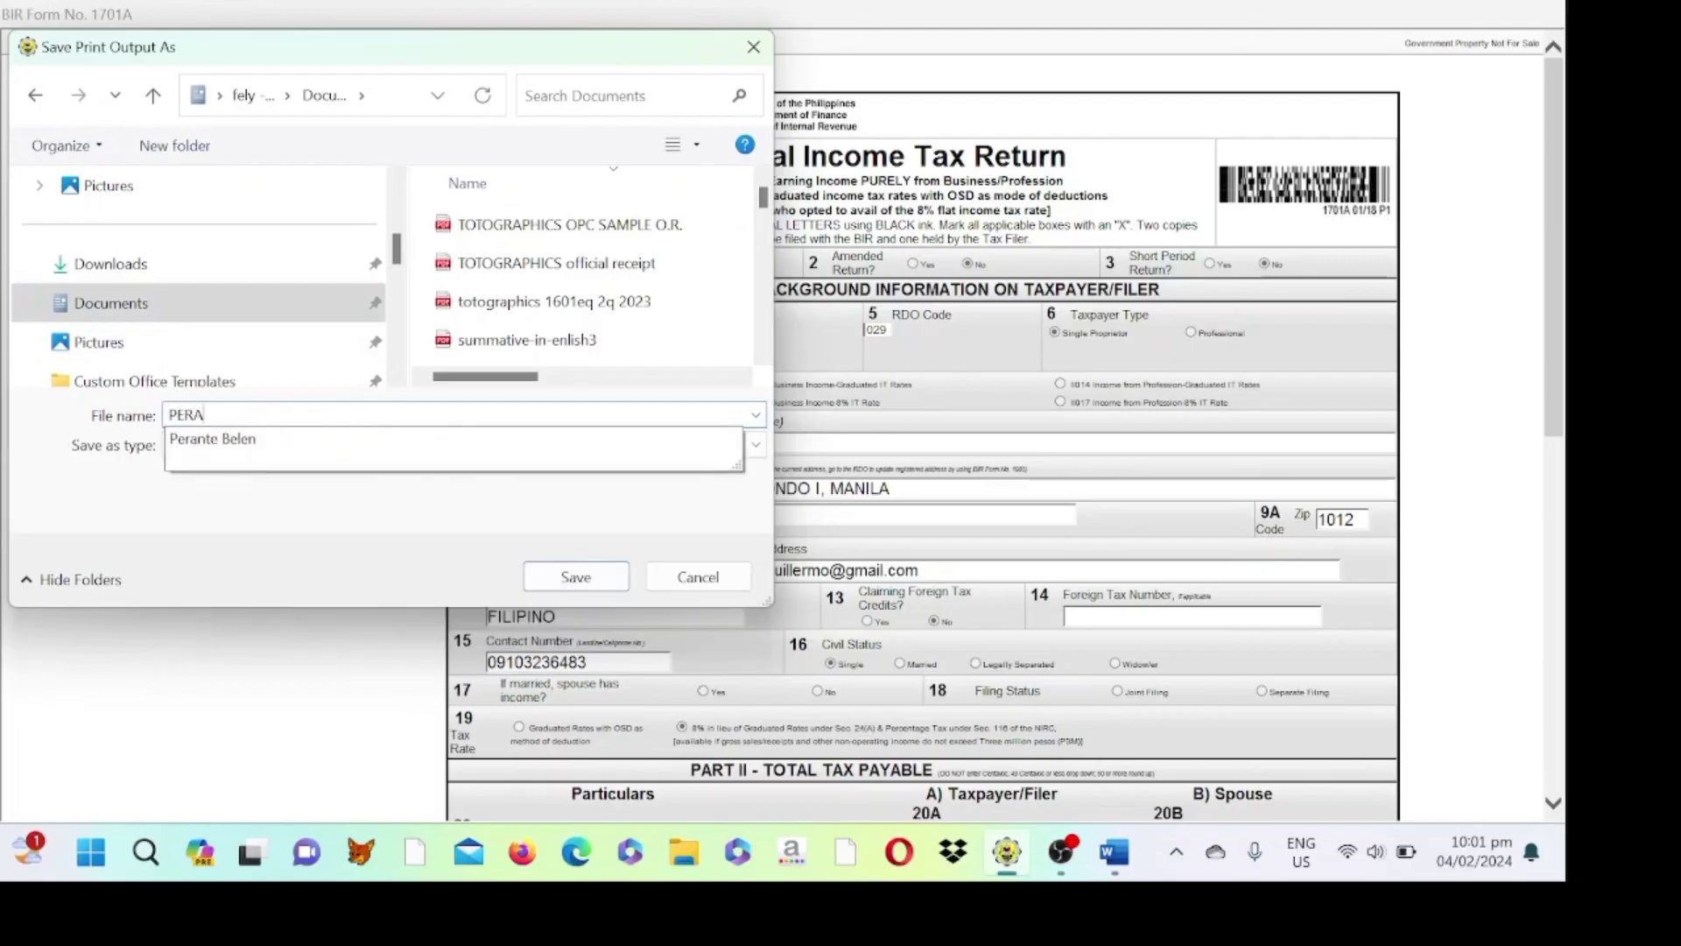
pyautogui.write('NTE')
pyautogui.press('BackSpace')
pyautogui.press('BackSpace')
pyautogui.press('BackSpace')
pyautogui.press('BackSpace')
pyautogui.press('BackSpace')
pyautogui.press('BackSpace')
pyautogui.press('BackSpace')
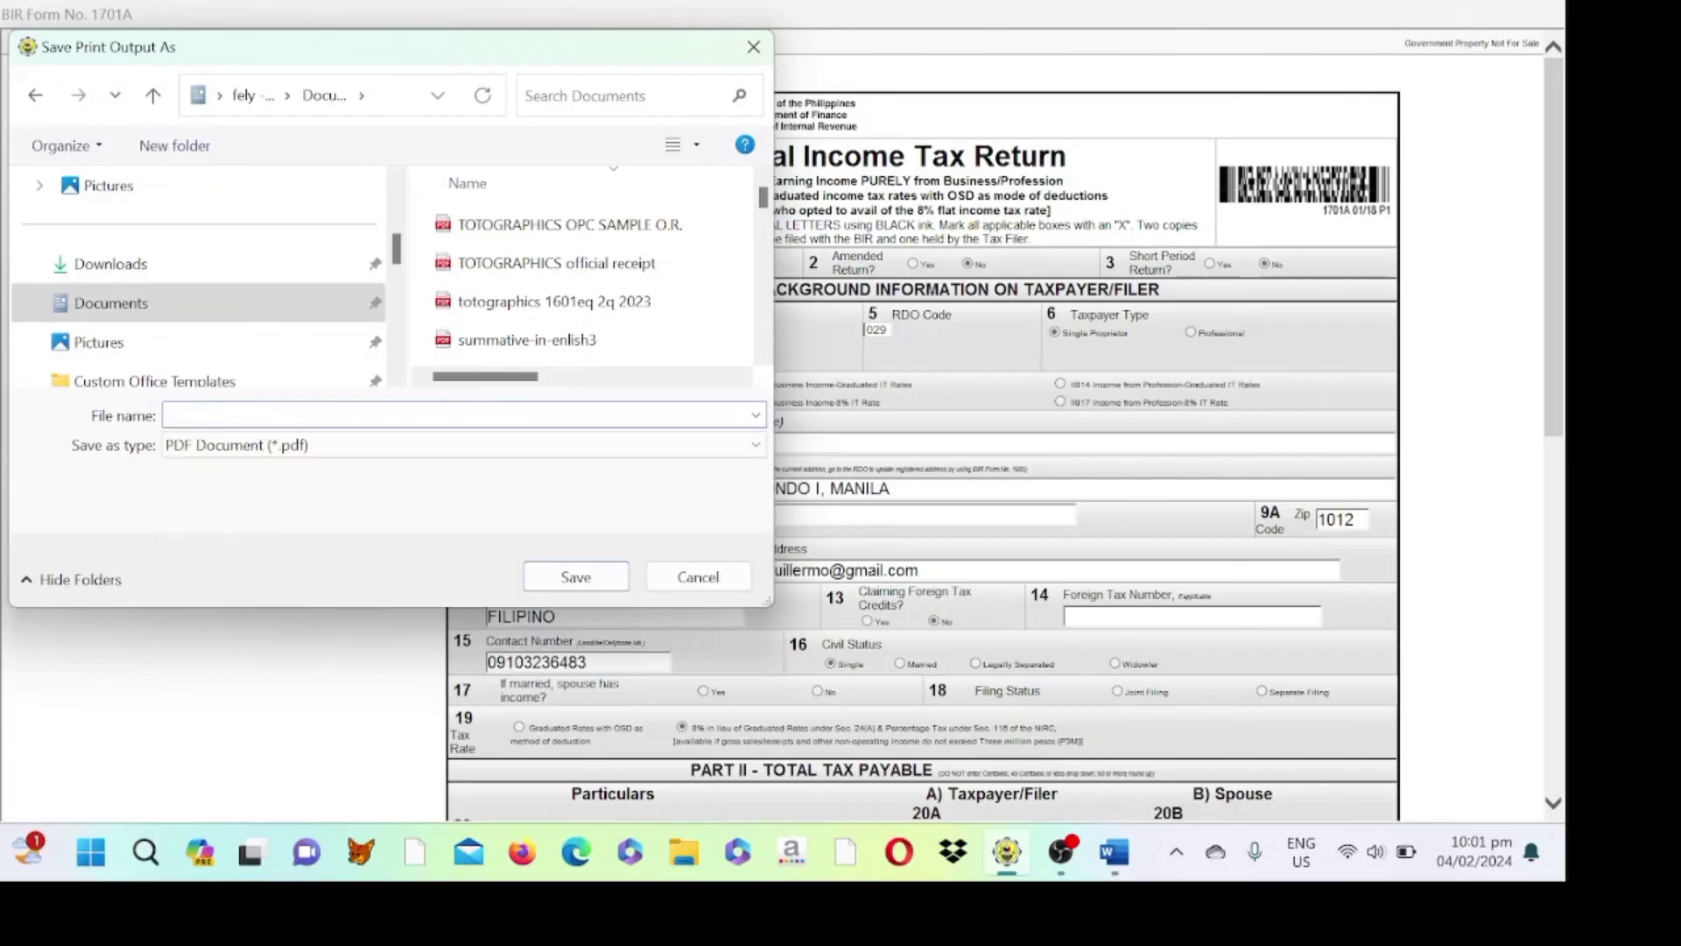
pyautogui.write('1701')
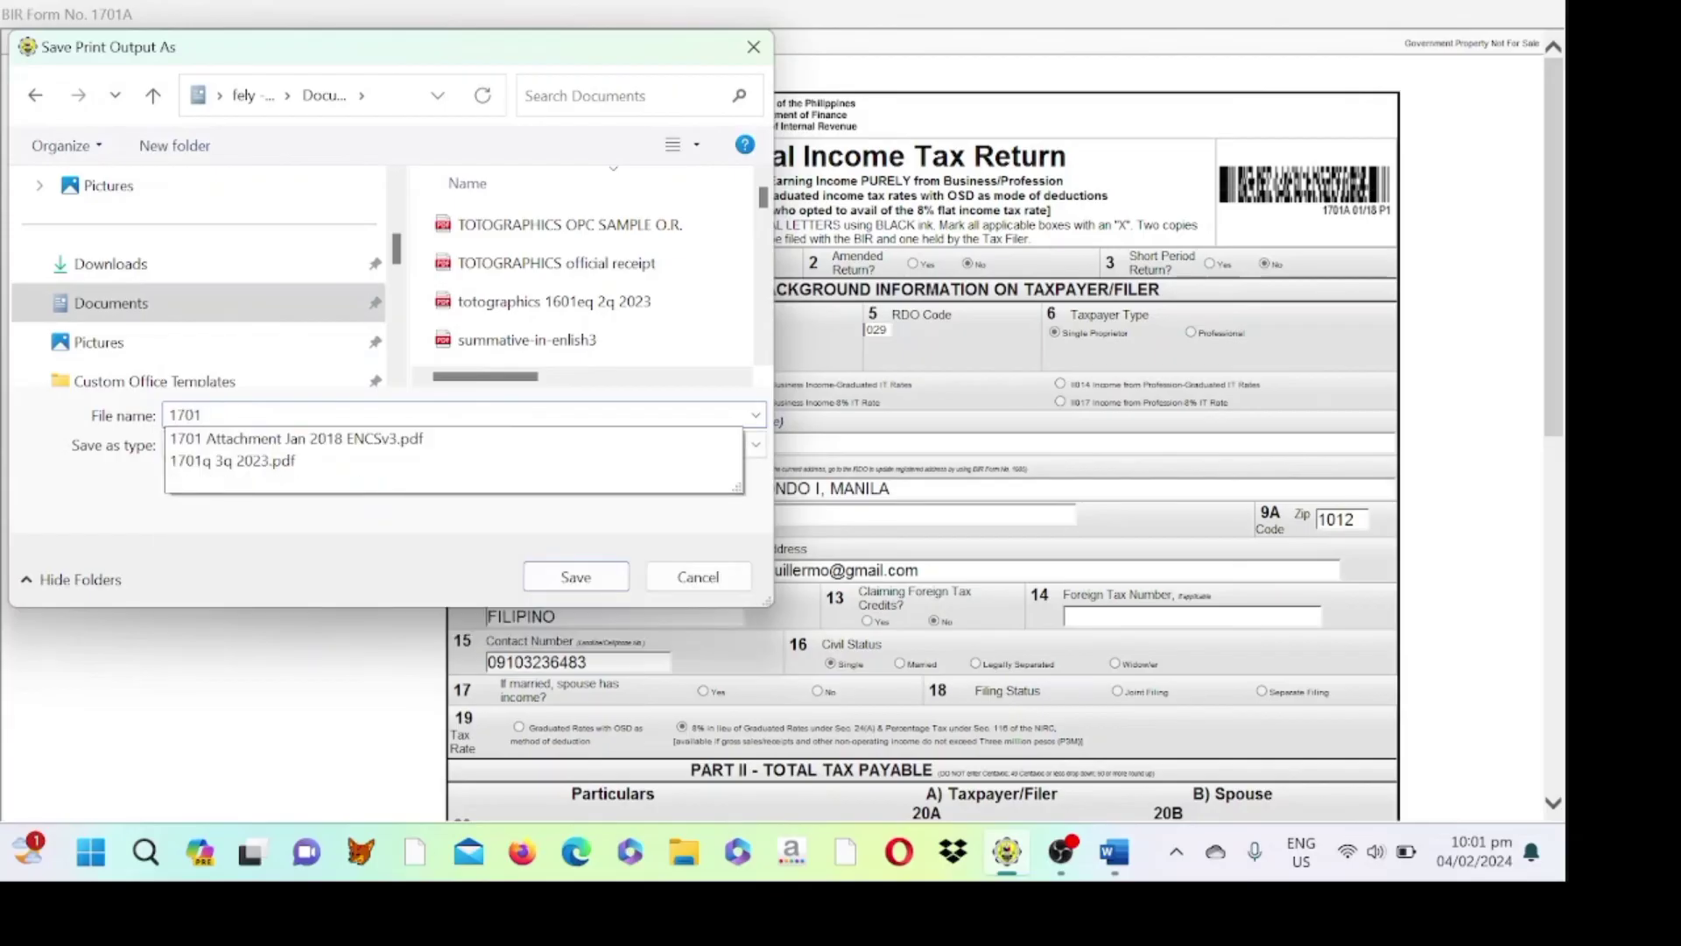
pyautogui.write('A 202')
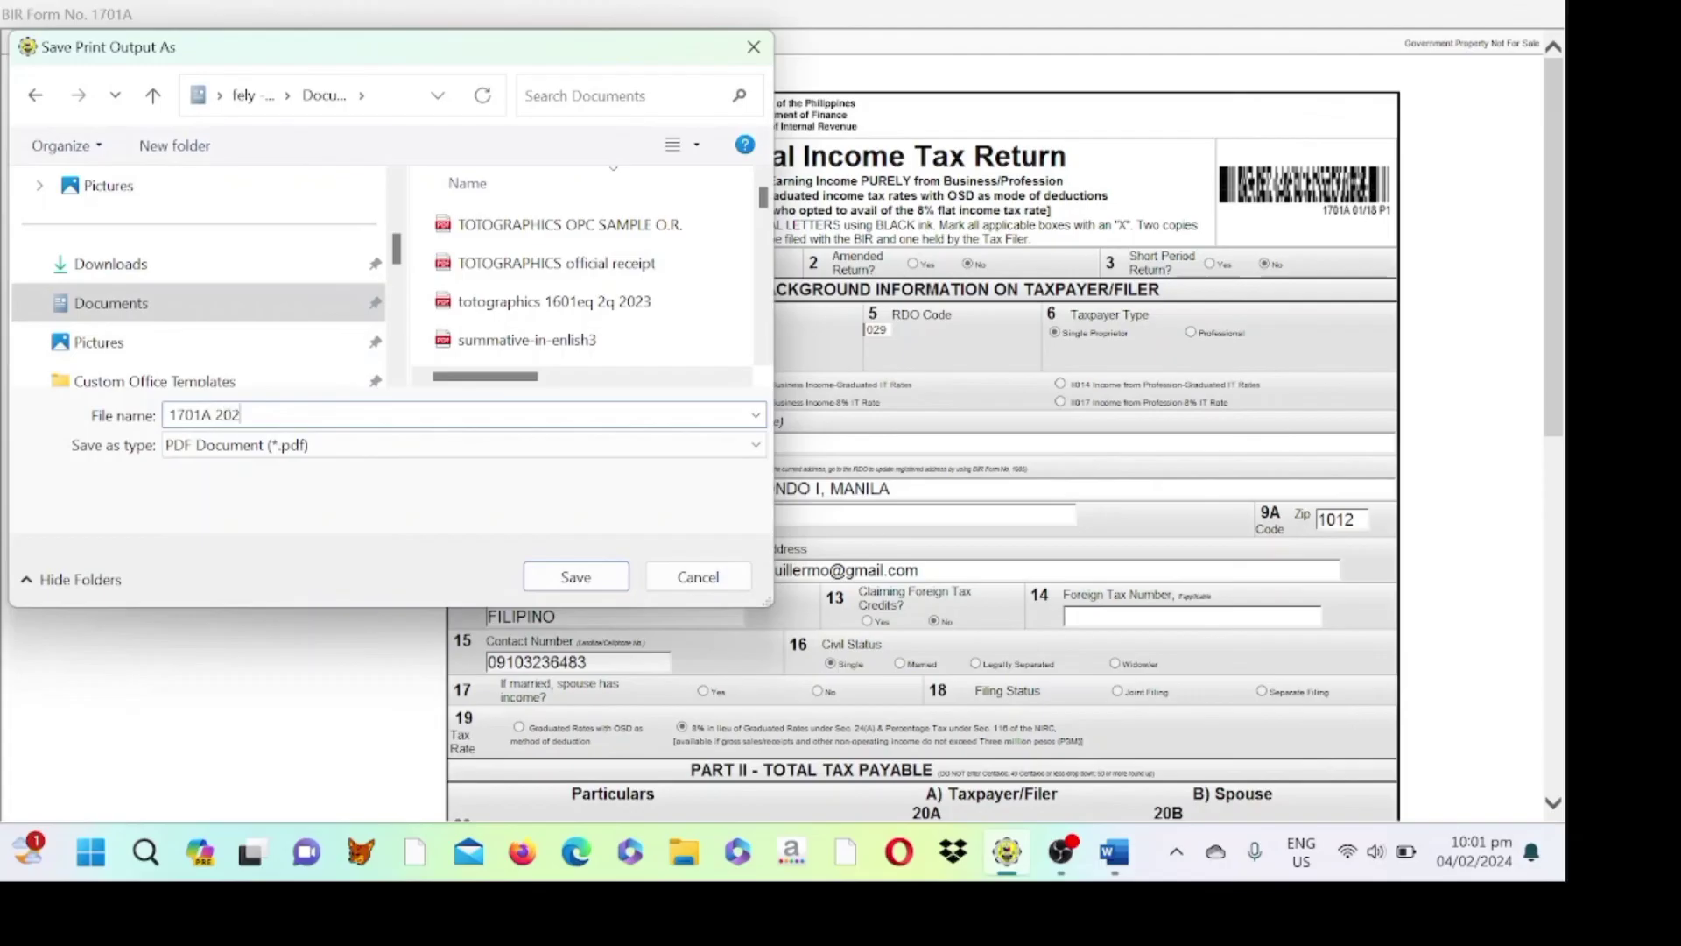
pyautogui.write('3 PERANTE')
# - Save the PDF and allow the forms app through Avast's Documents protection
pyautogui.click(576, 576)
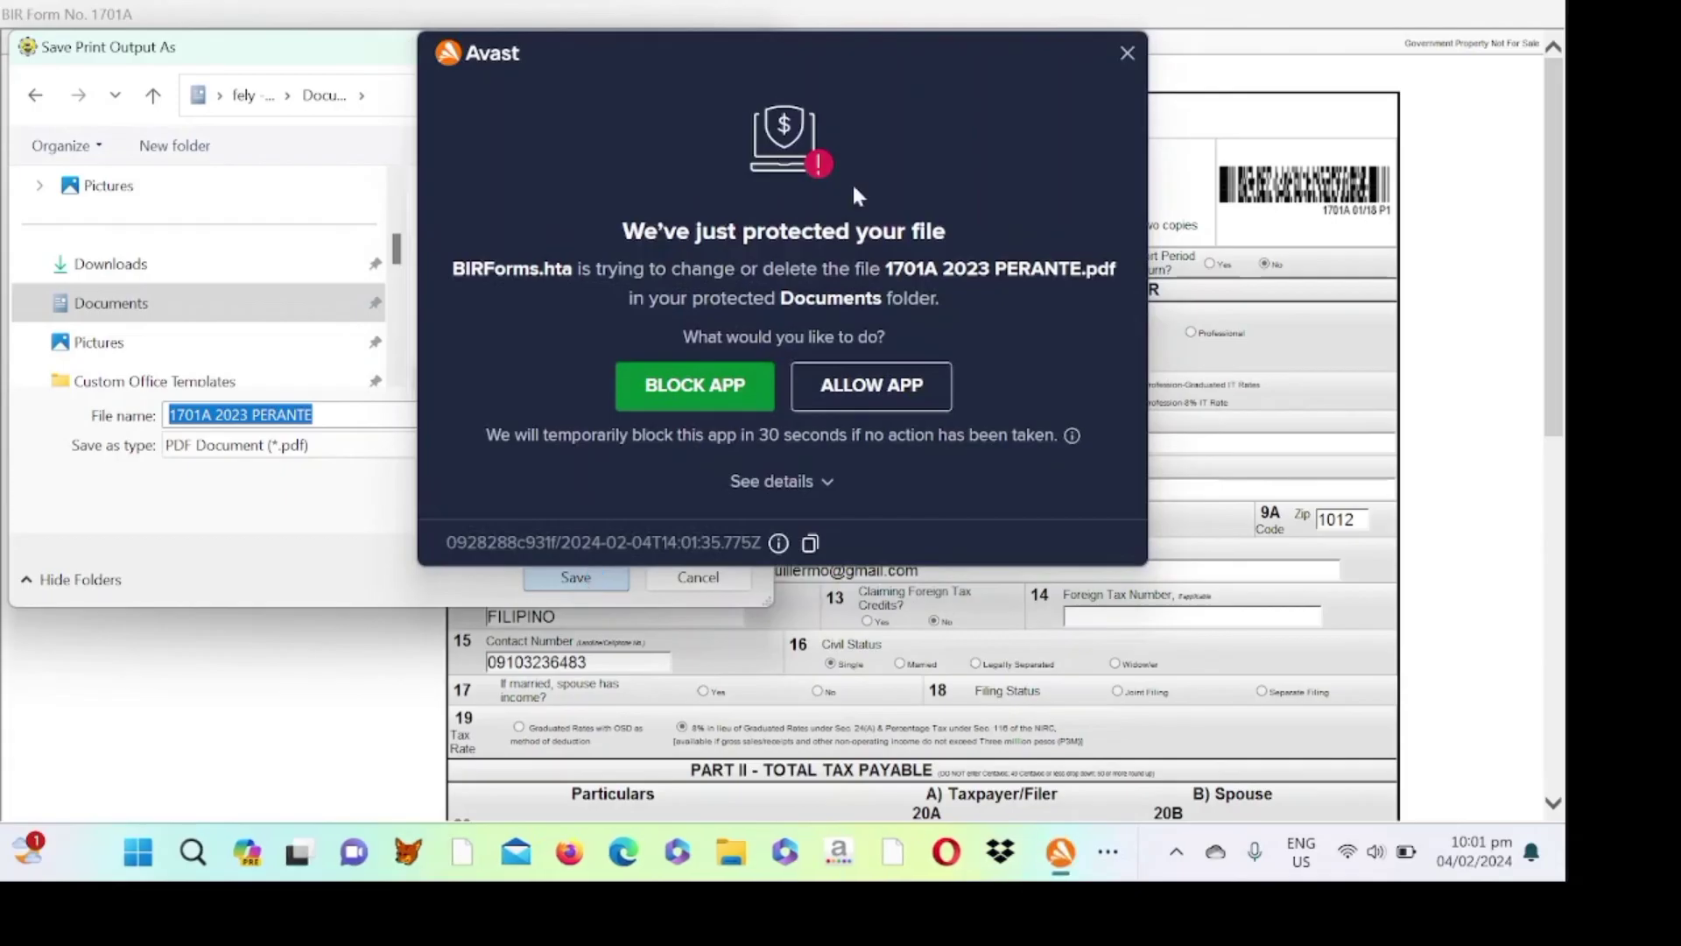
pyautogui.click(840, 387)
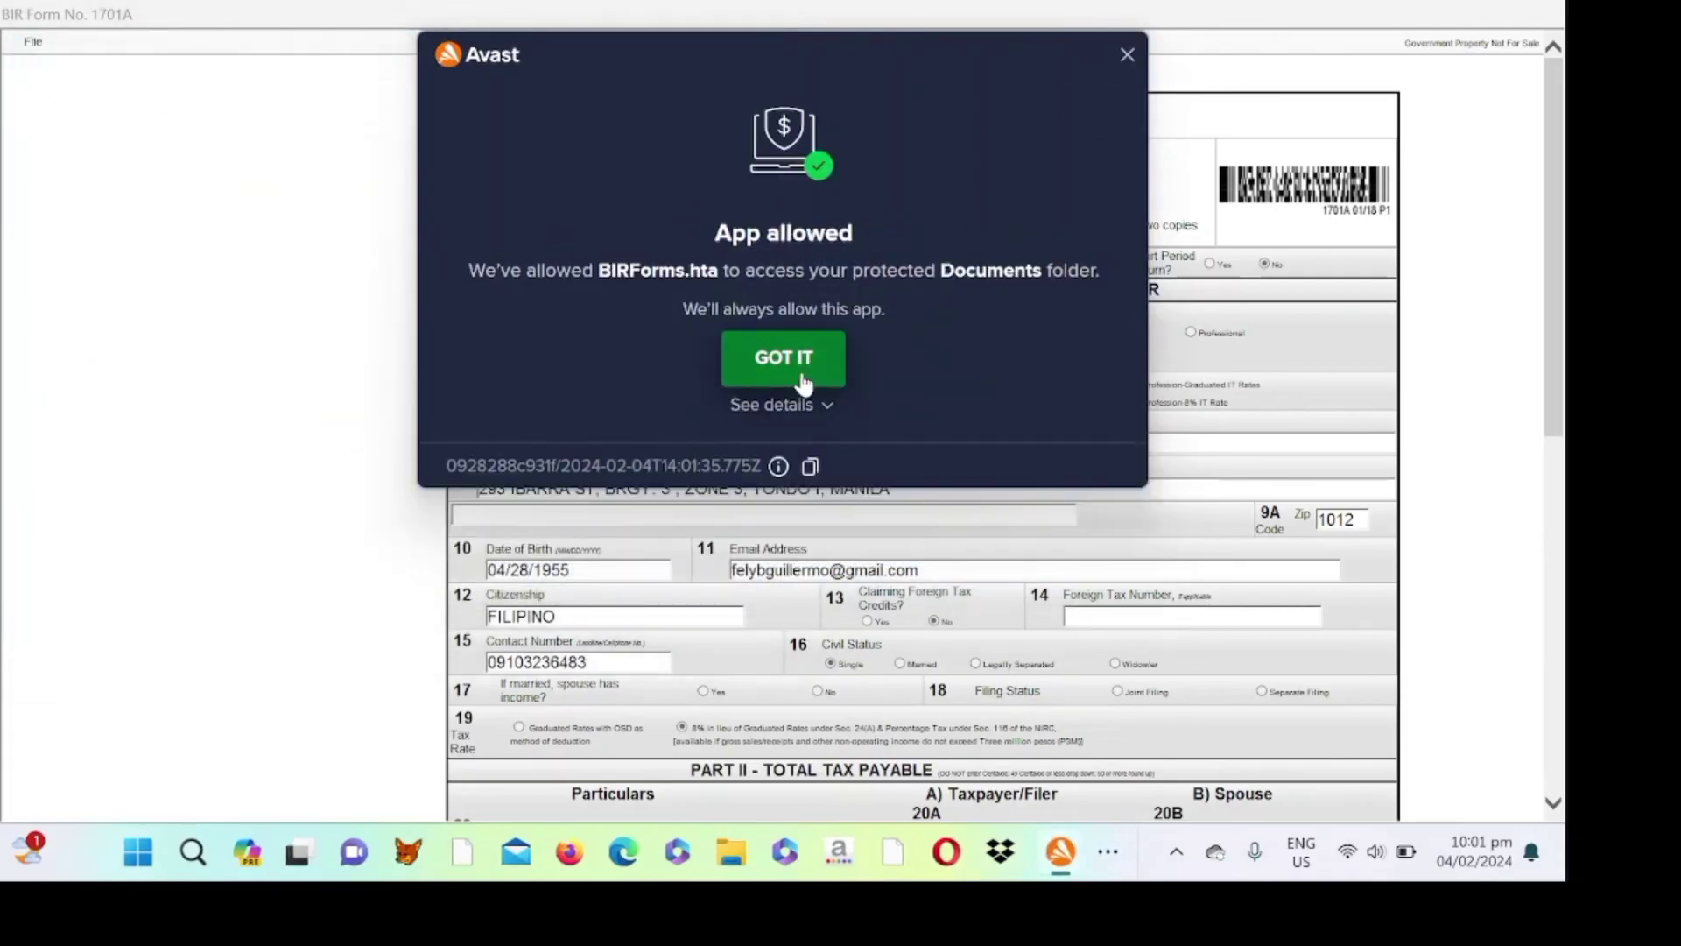
pyautogui.click(800, 367)
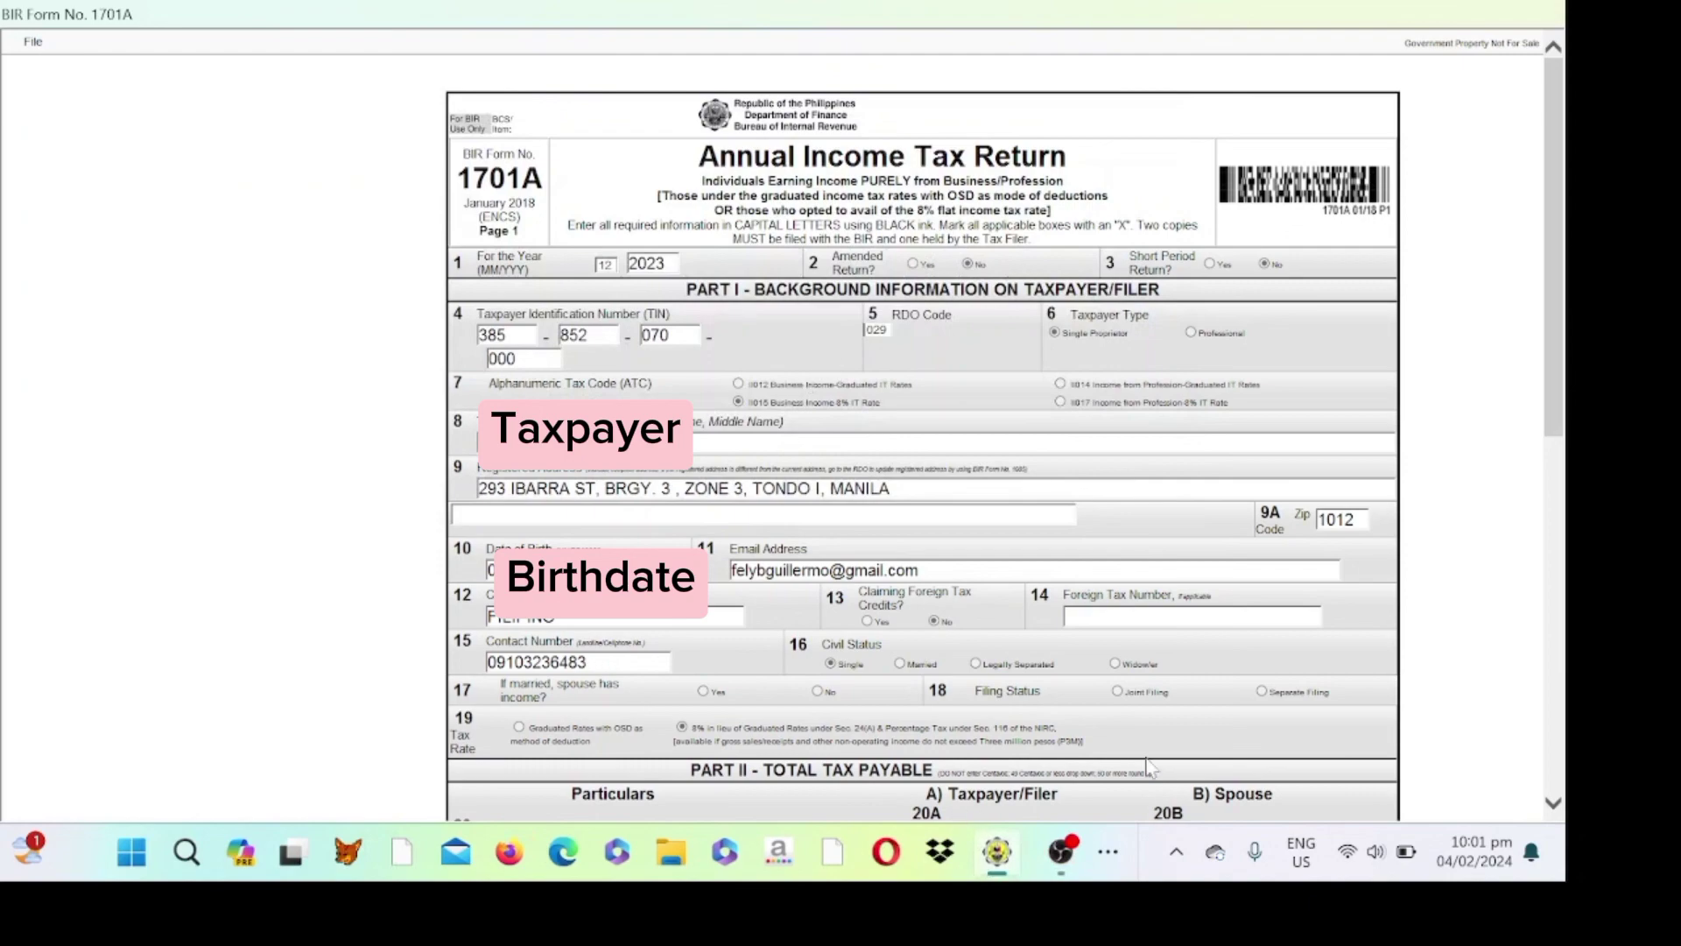
pyautogui.scroll(-6, 1150, 767)
pyautogui.scroll(-3, 1150, 767)
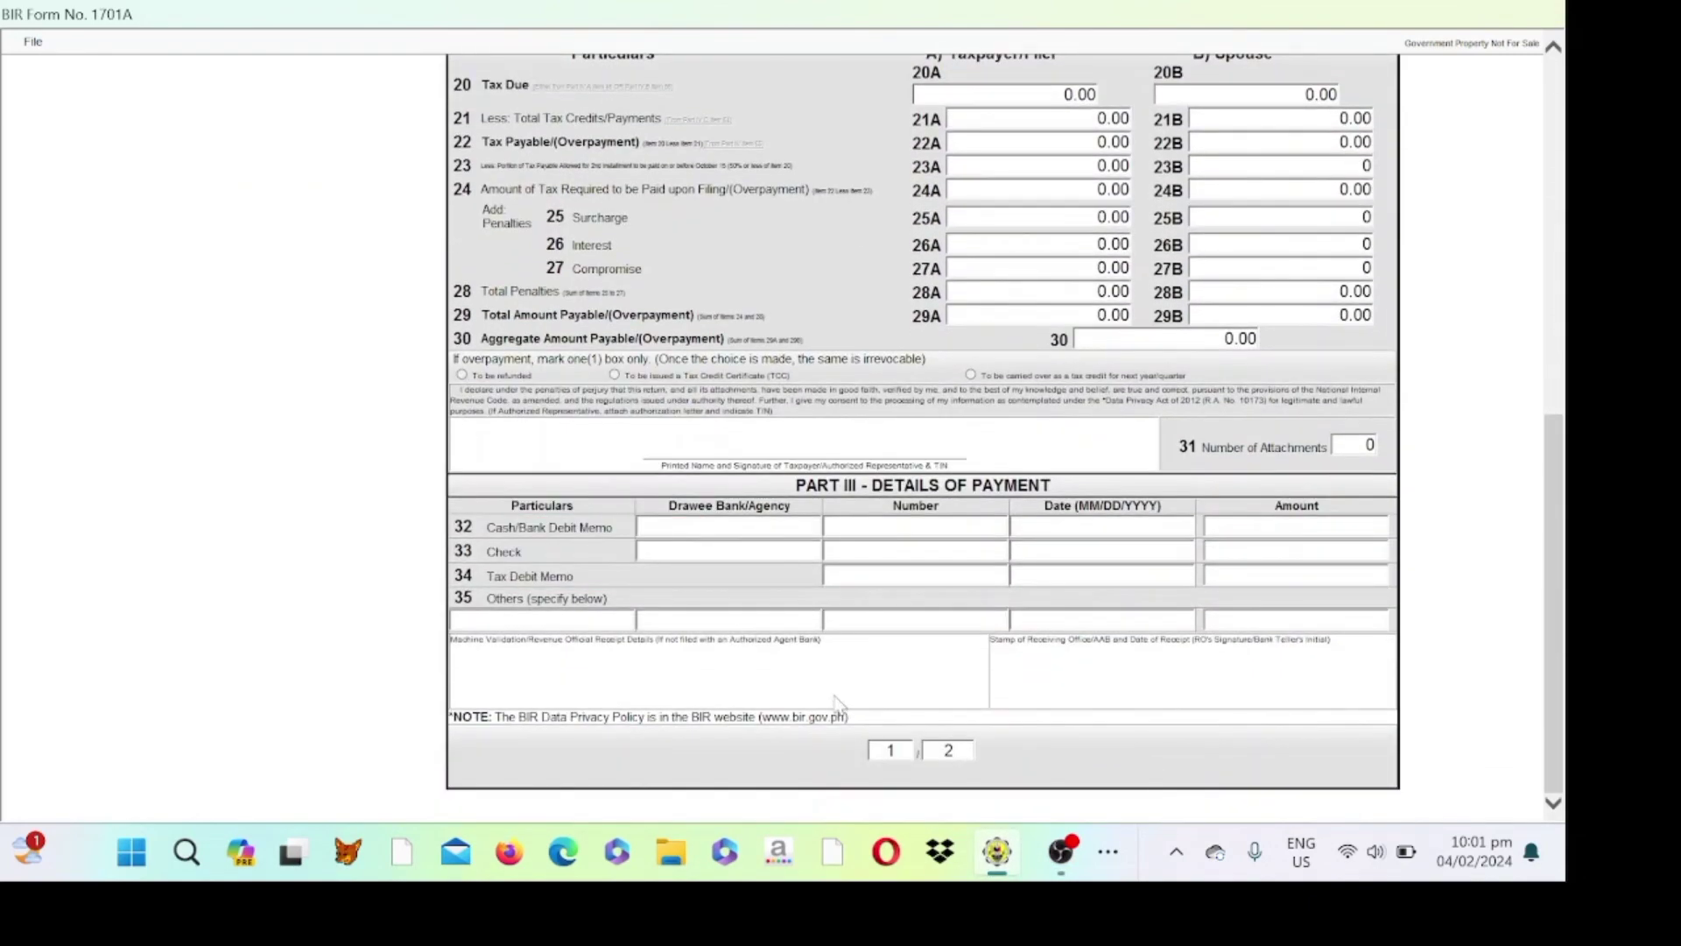
# - Cancel the print view and return to the main taxpayer profile screen
pyautogui.click(37, 44)
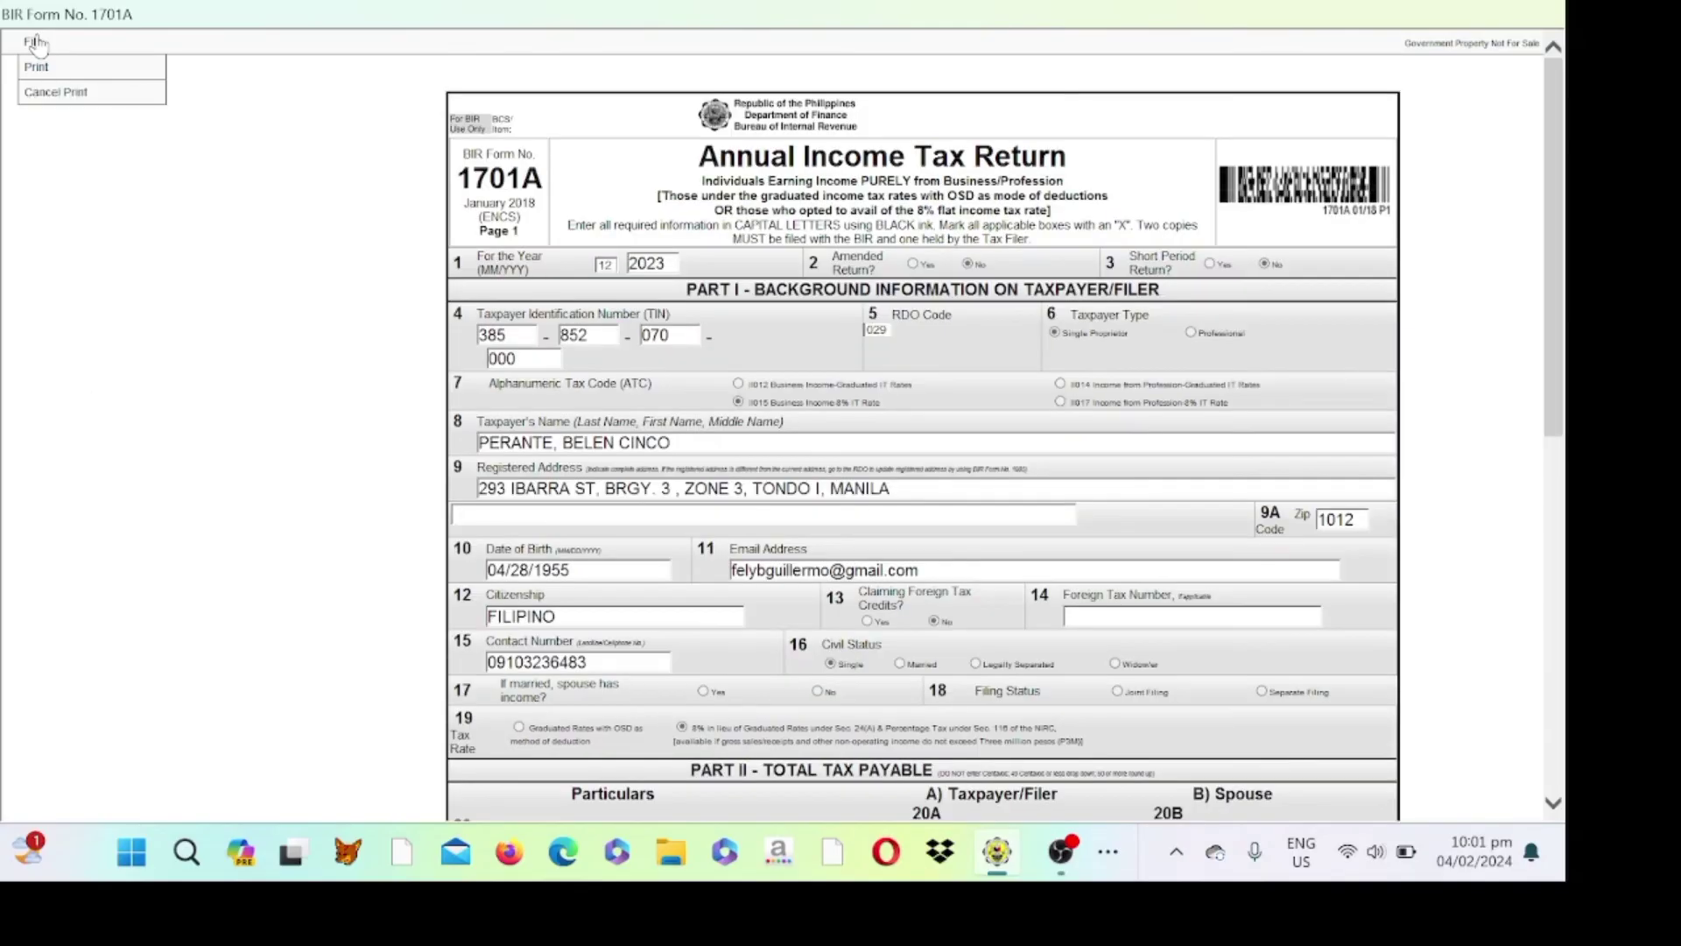
pyautogui.click(63, 93)
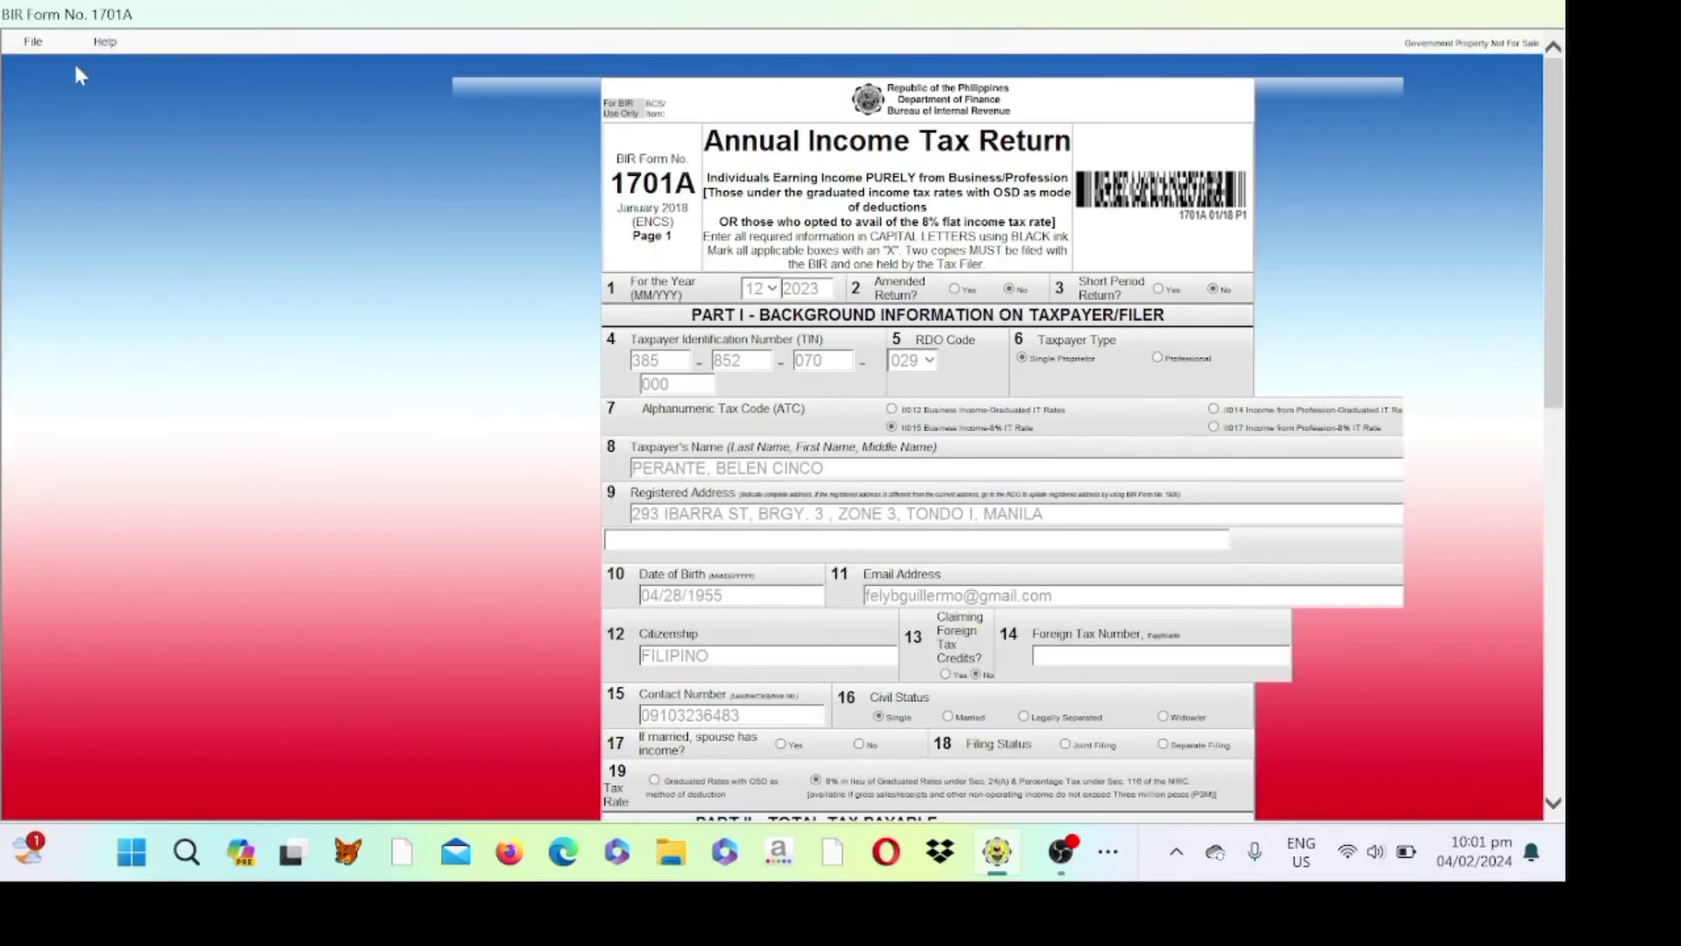
pyautogui.click(42, 48)
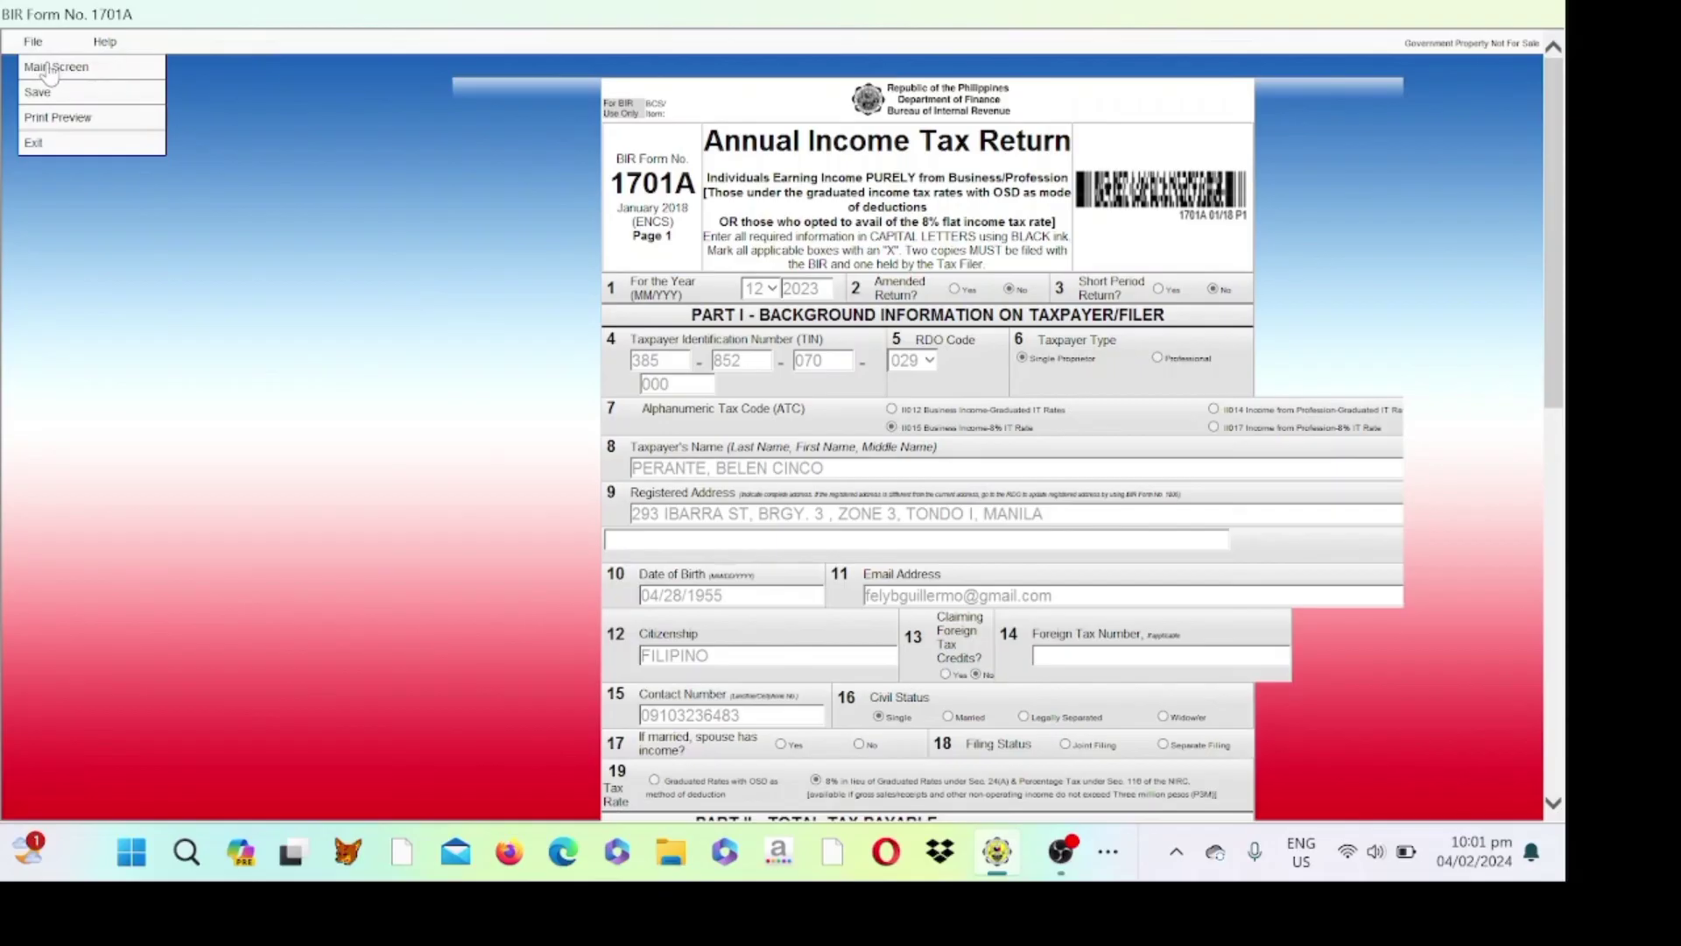
pyautogui.click(51, 69)
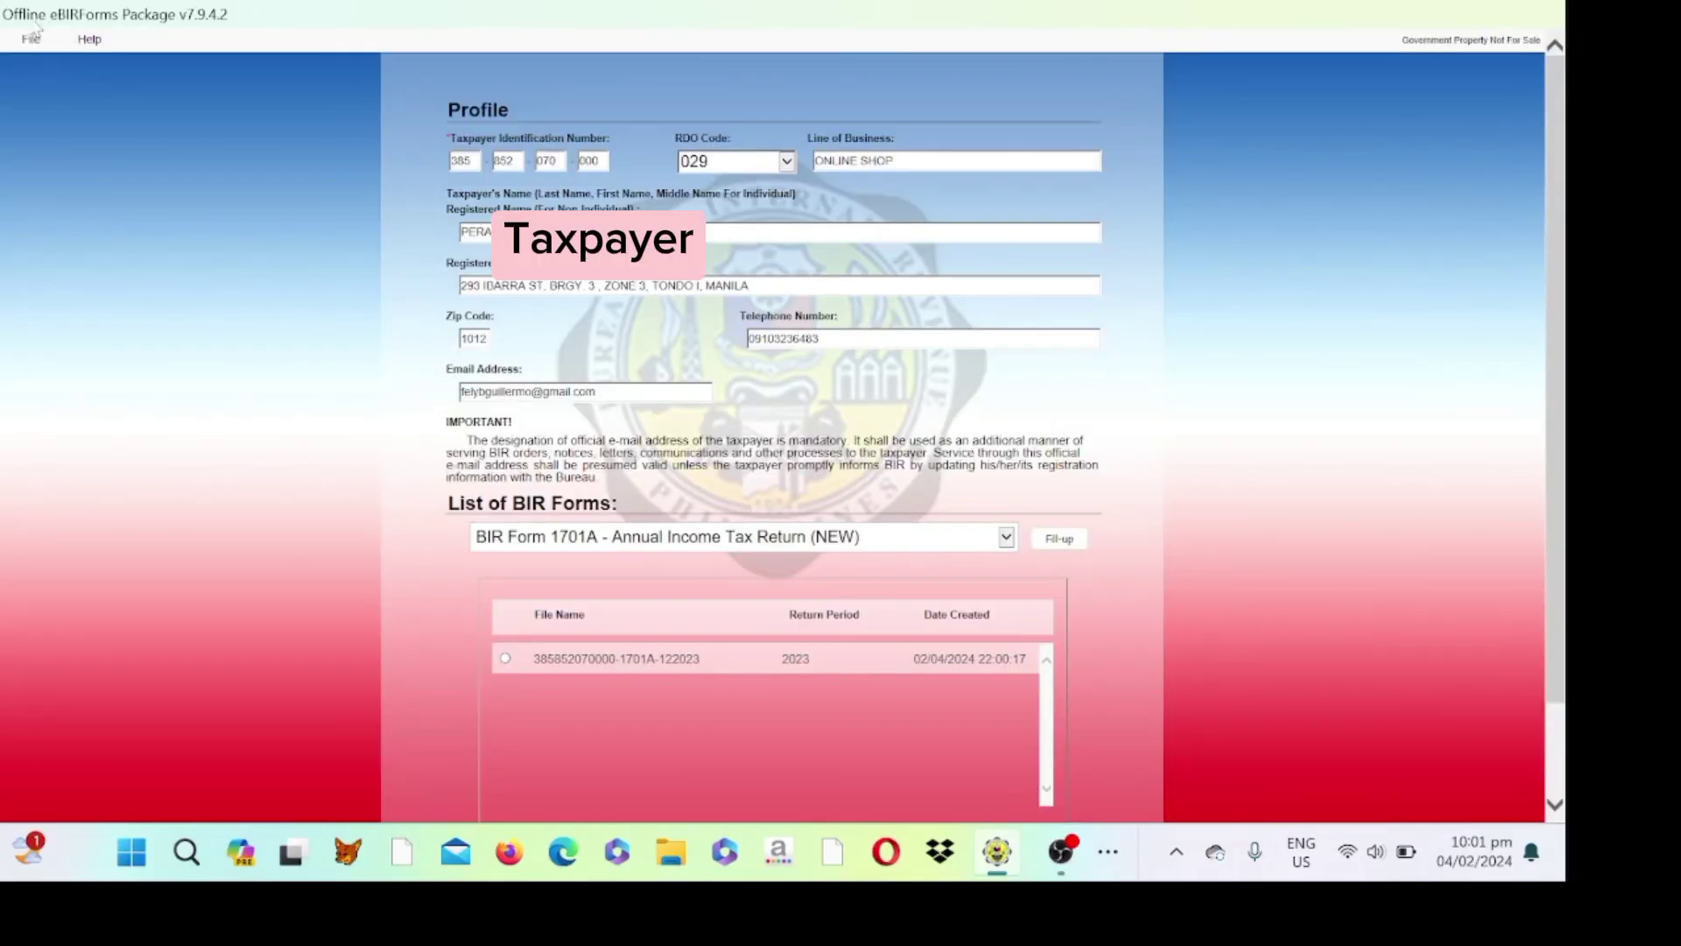
# - Exit eBIRForms, saving the taxpayer profile and acknowledging the saved message
pyautogui.click(32, 38)
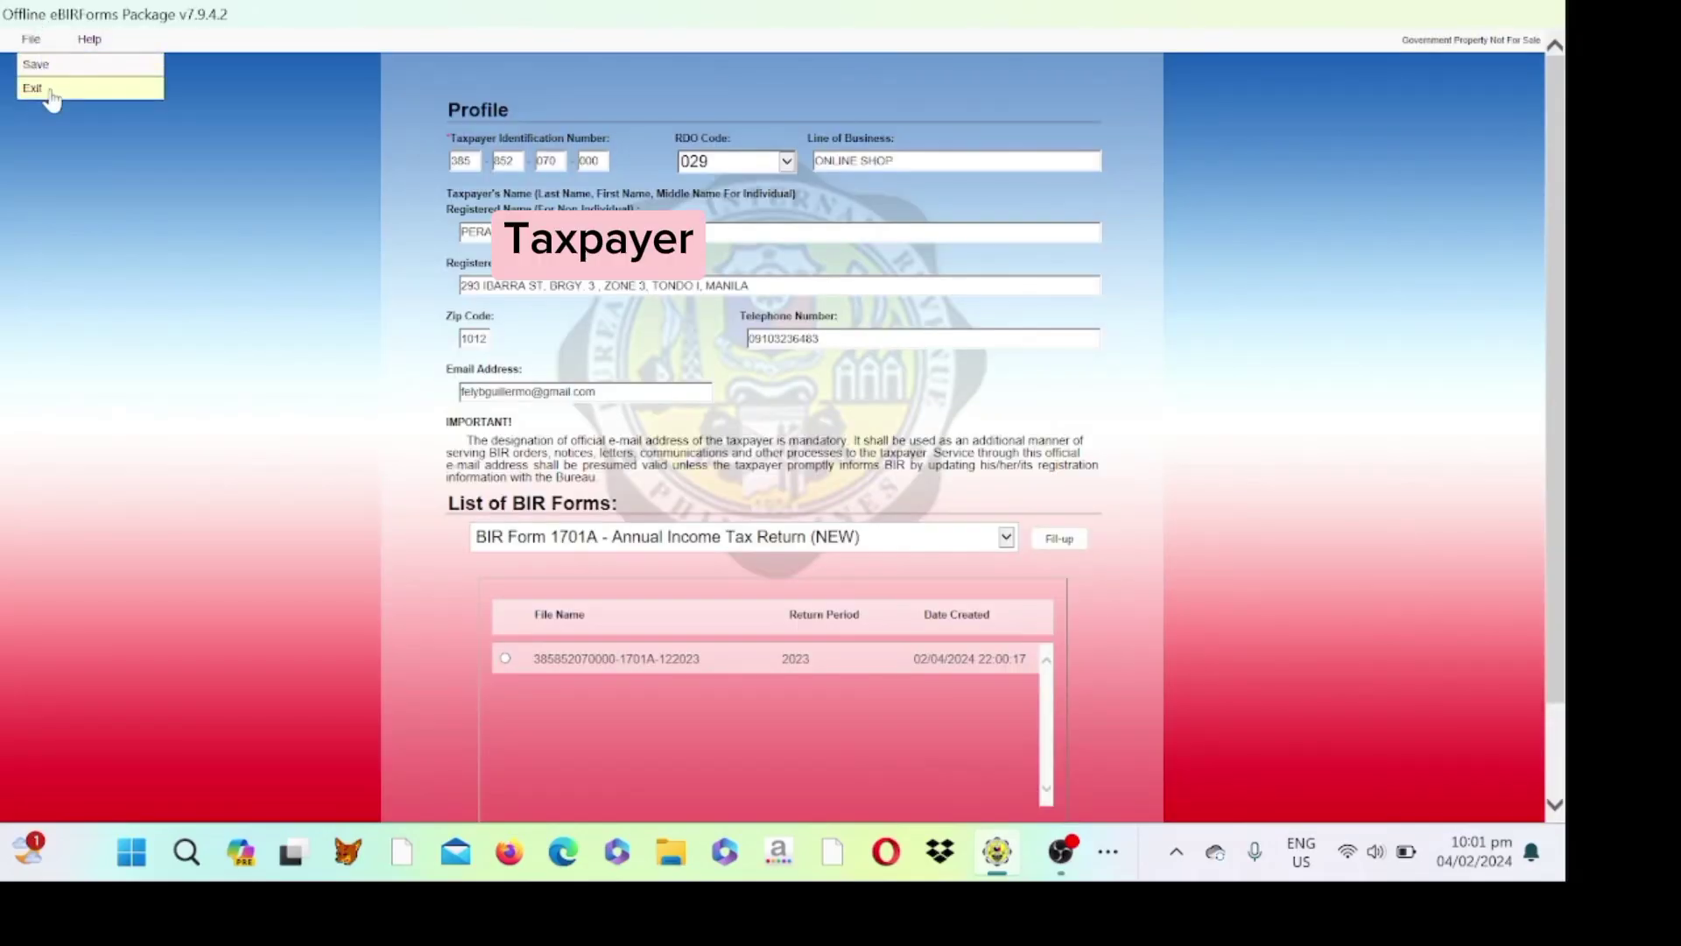
pyautogui.click(51, 91)
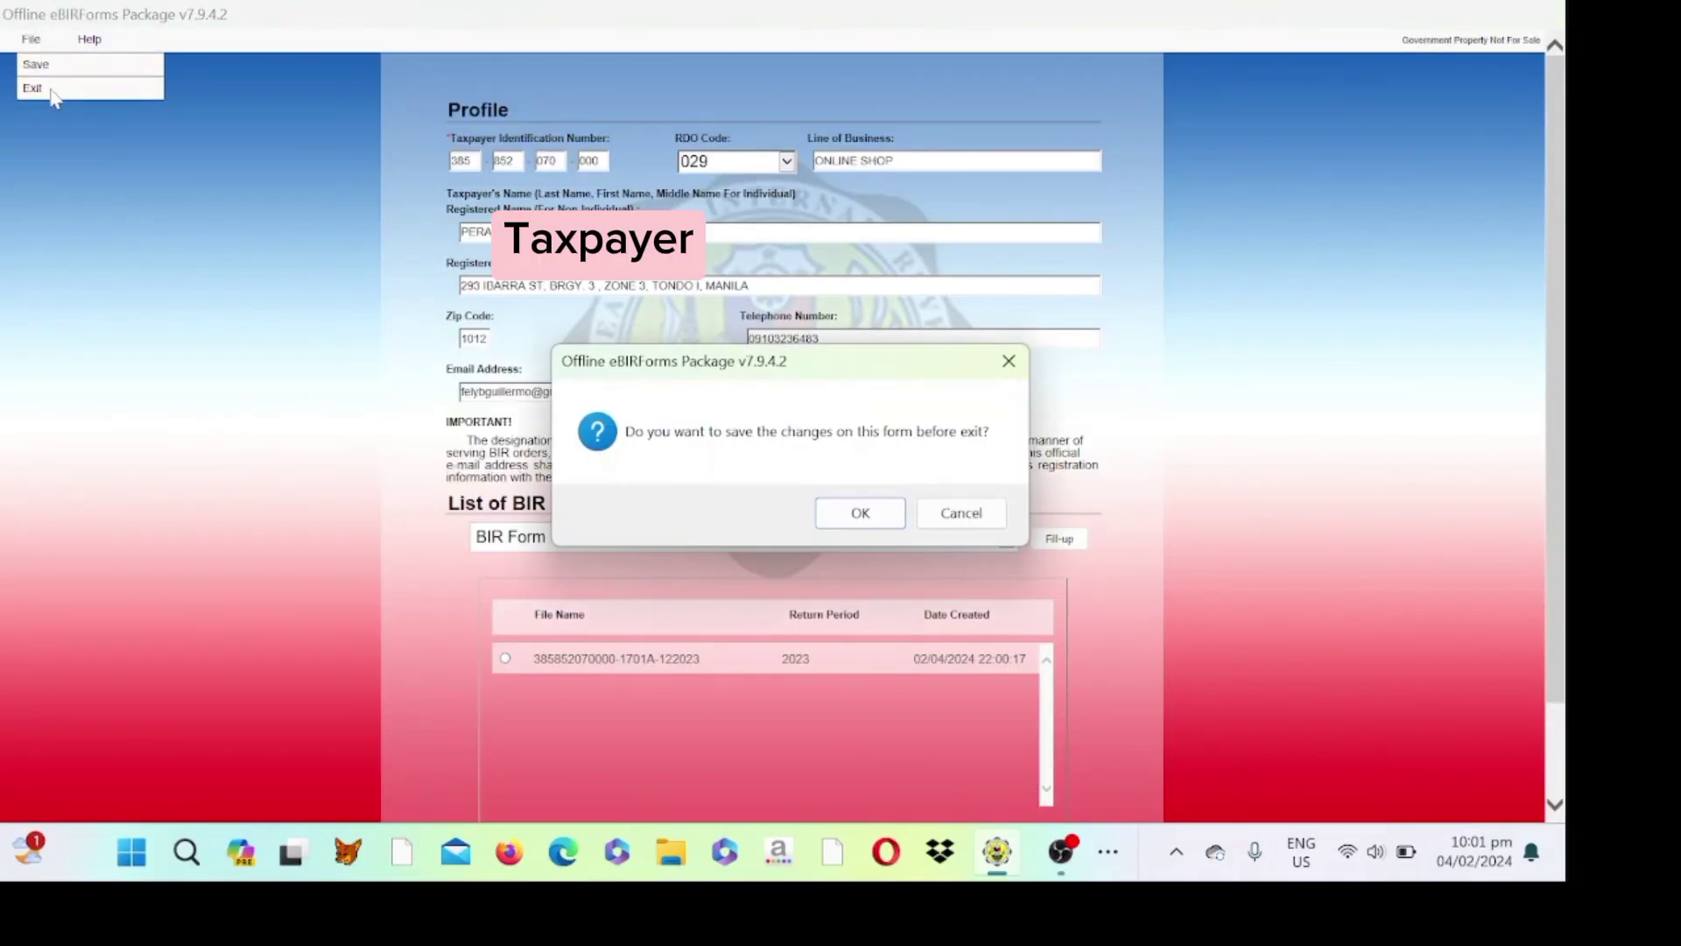
pyautogui.click(863, 518)
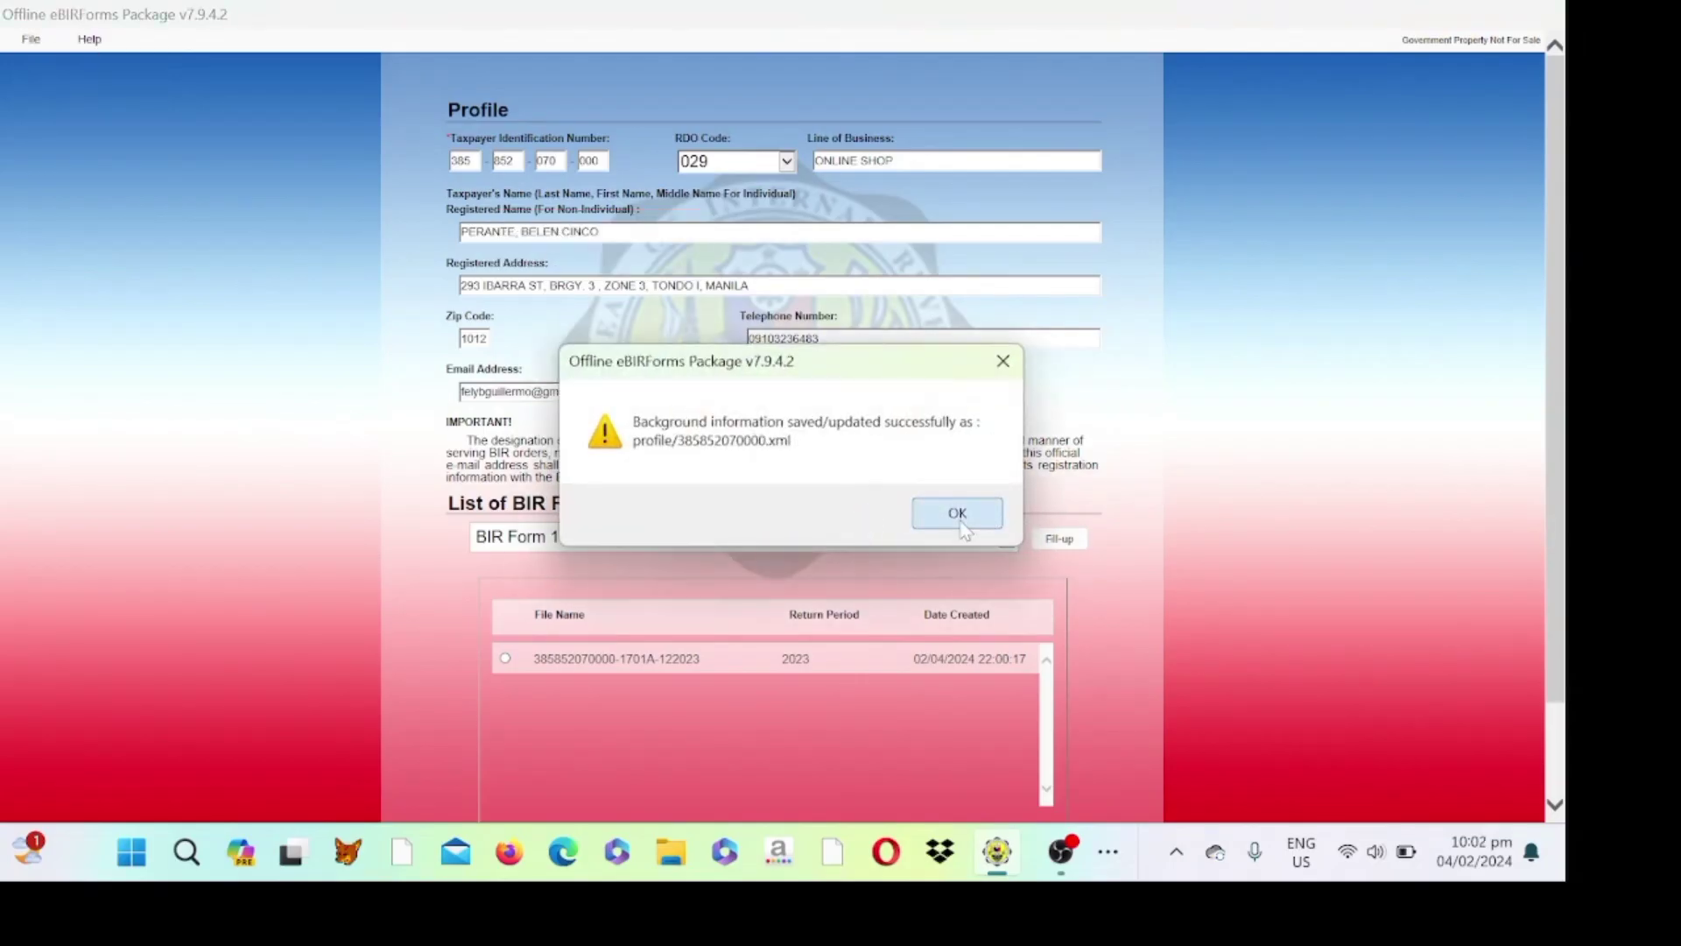
pyautogui.click(958, 514)
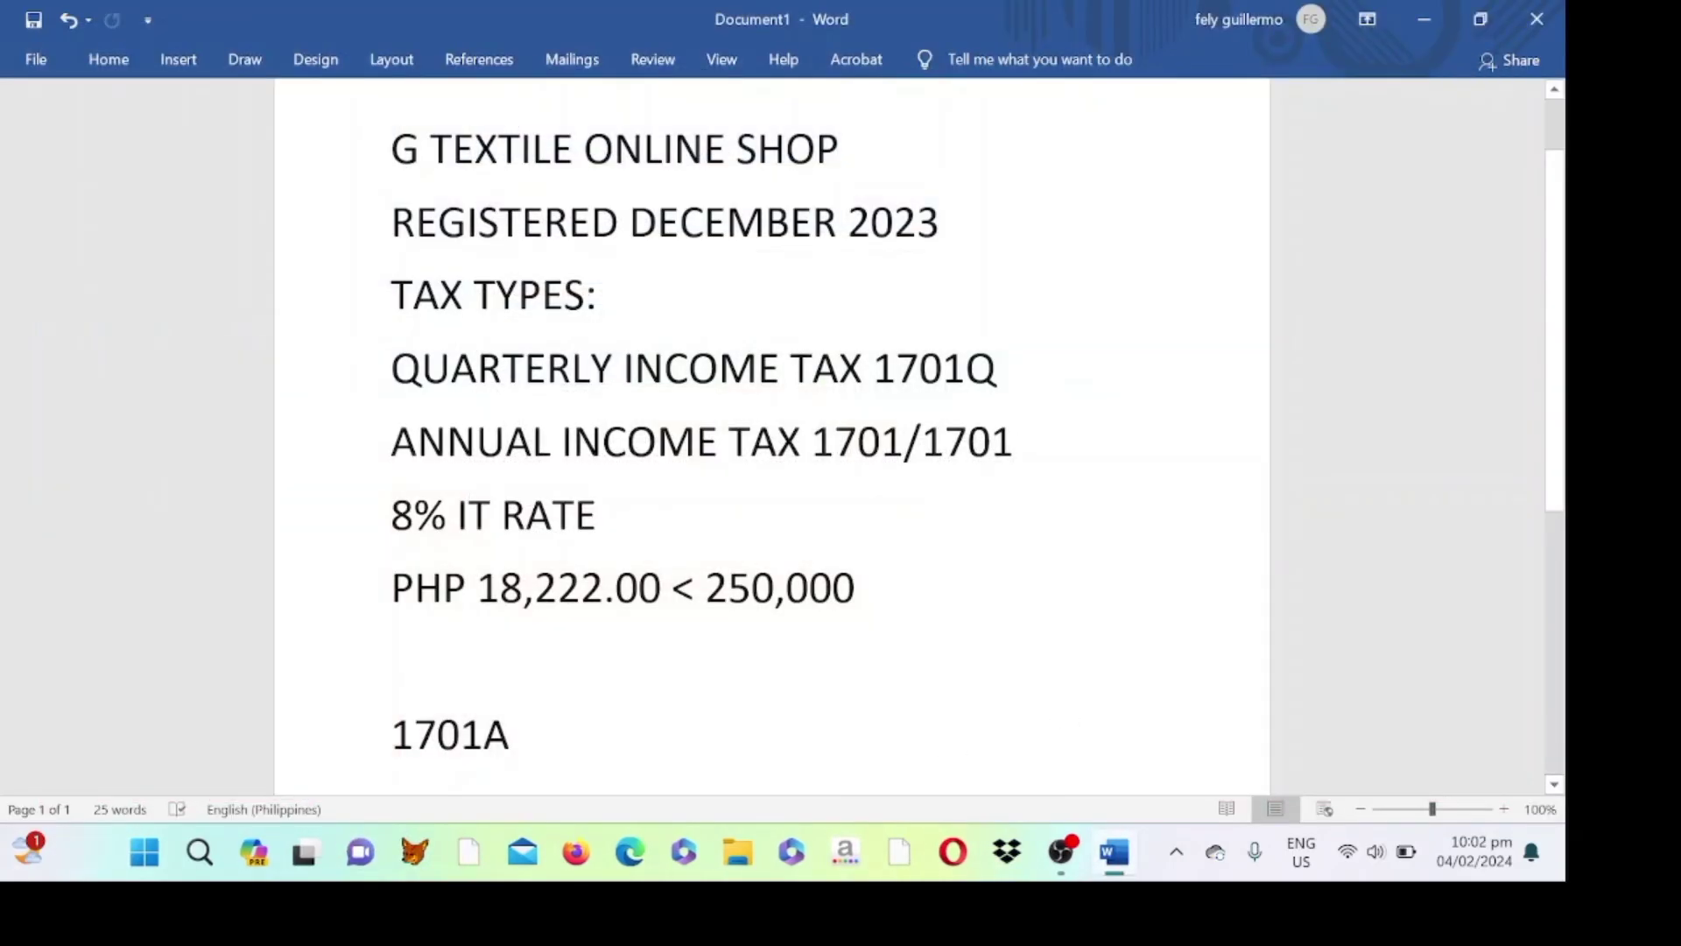
# - In Edge's Gmail, search 'TAX RE', read the Tax Return Receipt Confirmation email, then return to inbox
pyautogui.click(629, 853)
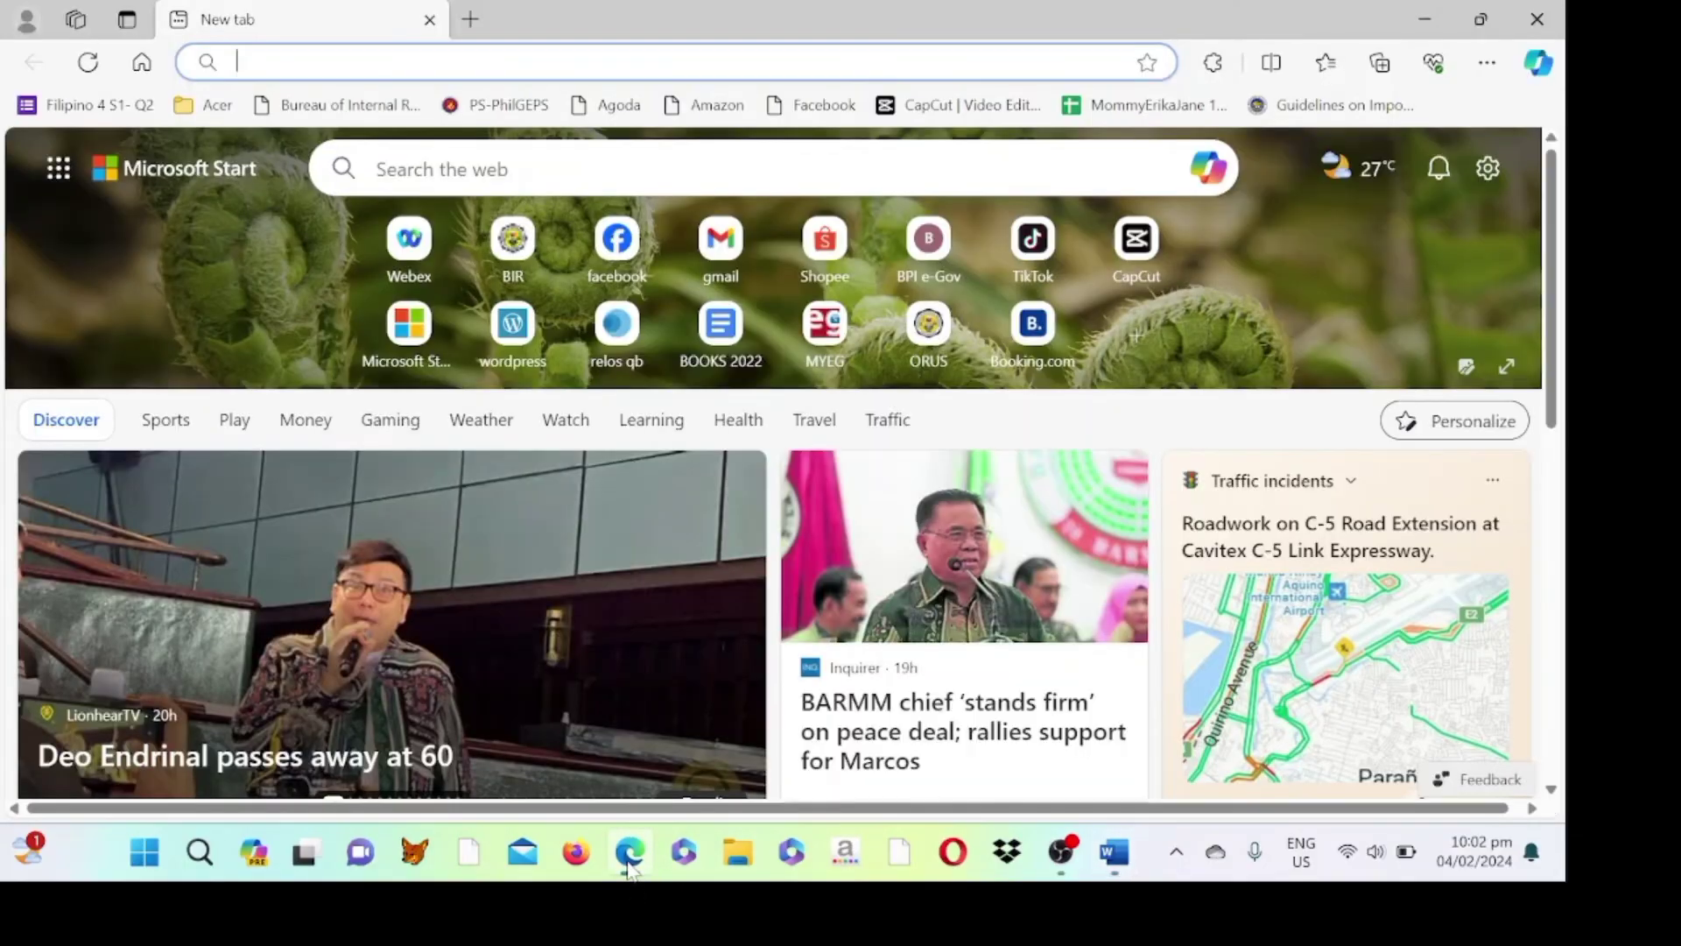
pyautogui.click(729, 256)
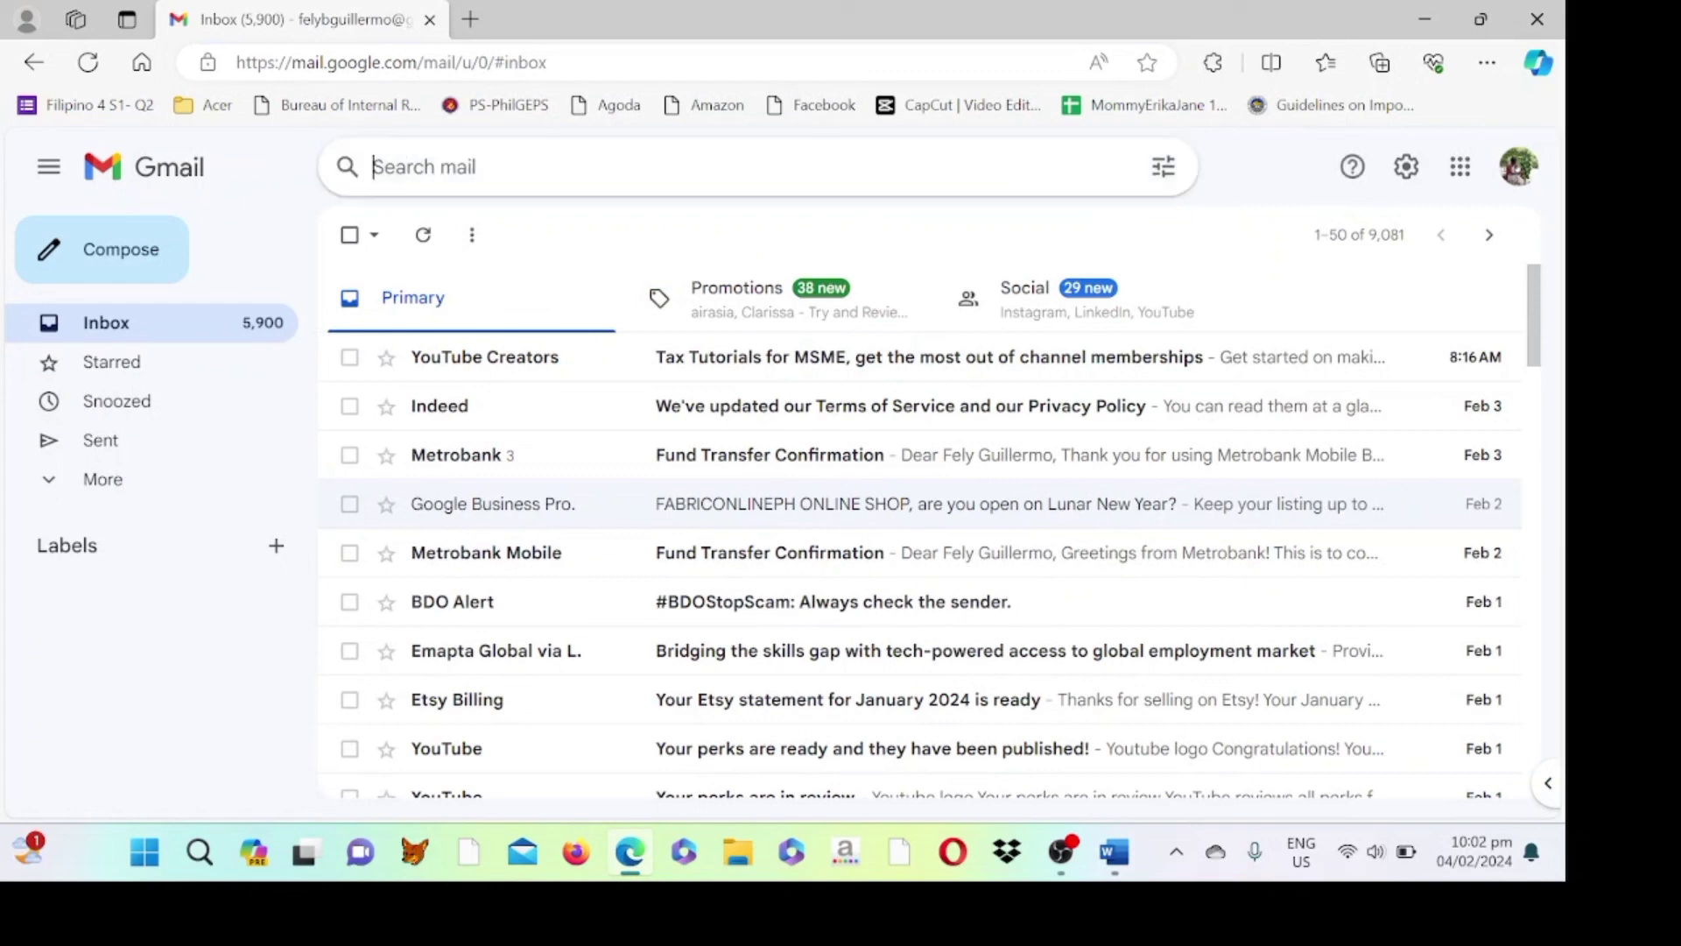
pyautogui.write('TA')
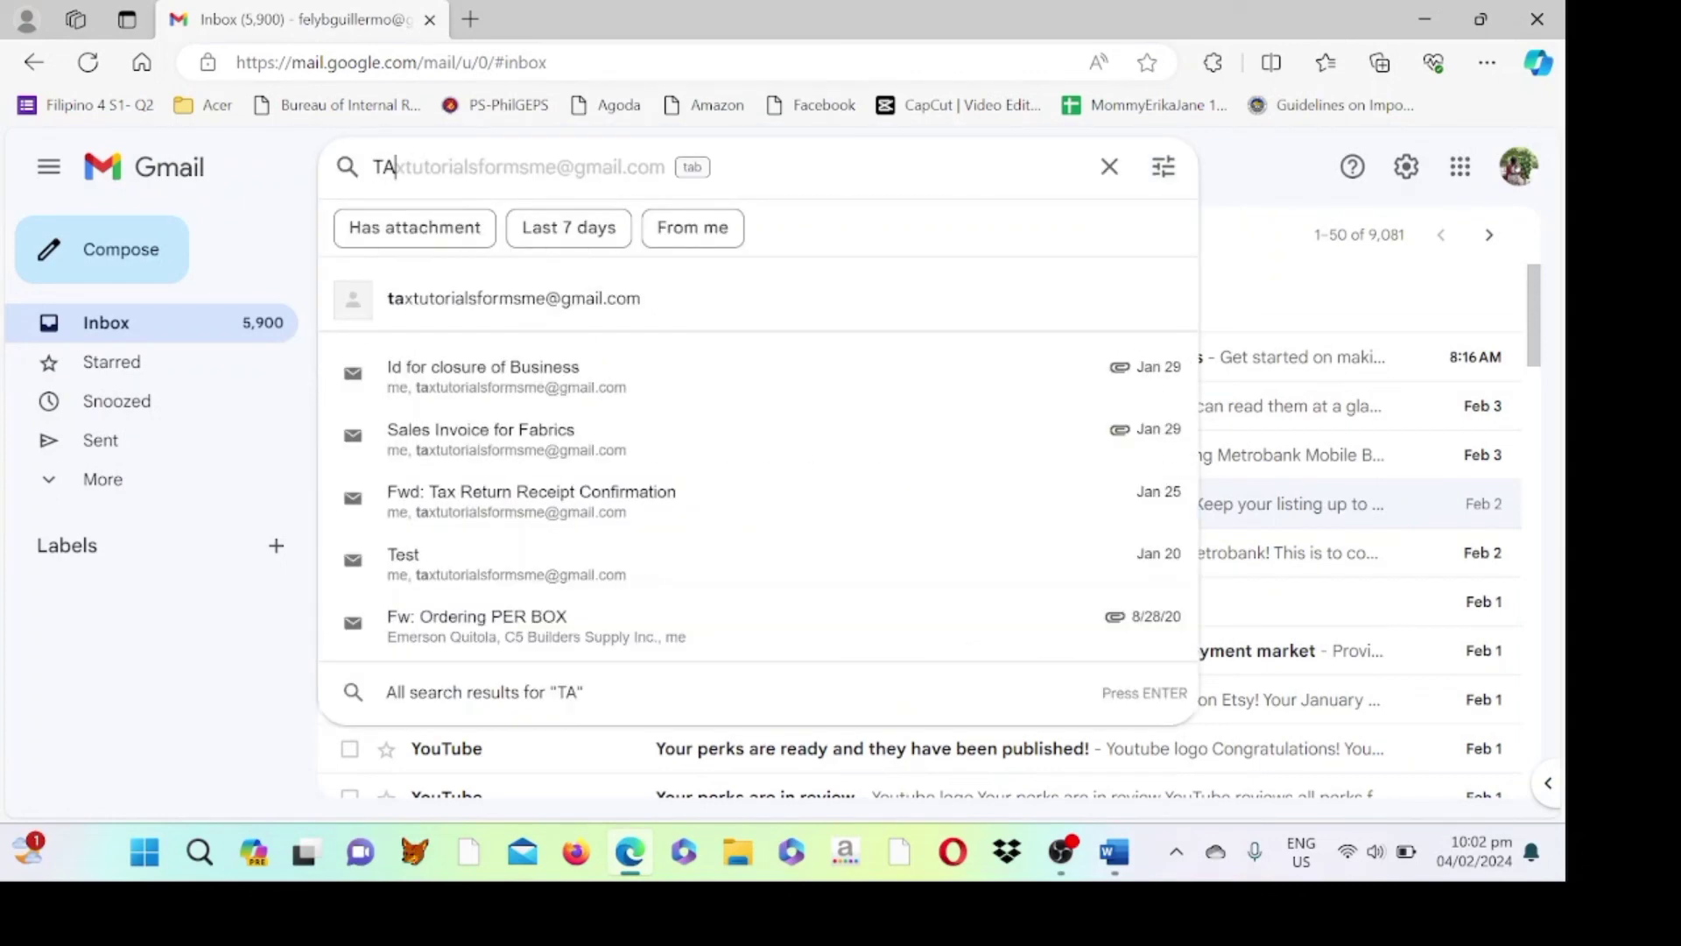
pyautogui.write('X RE')
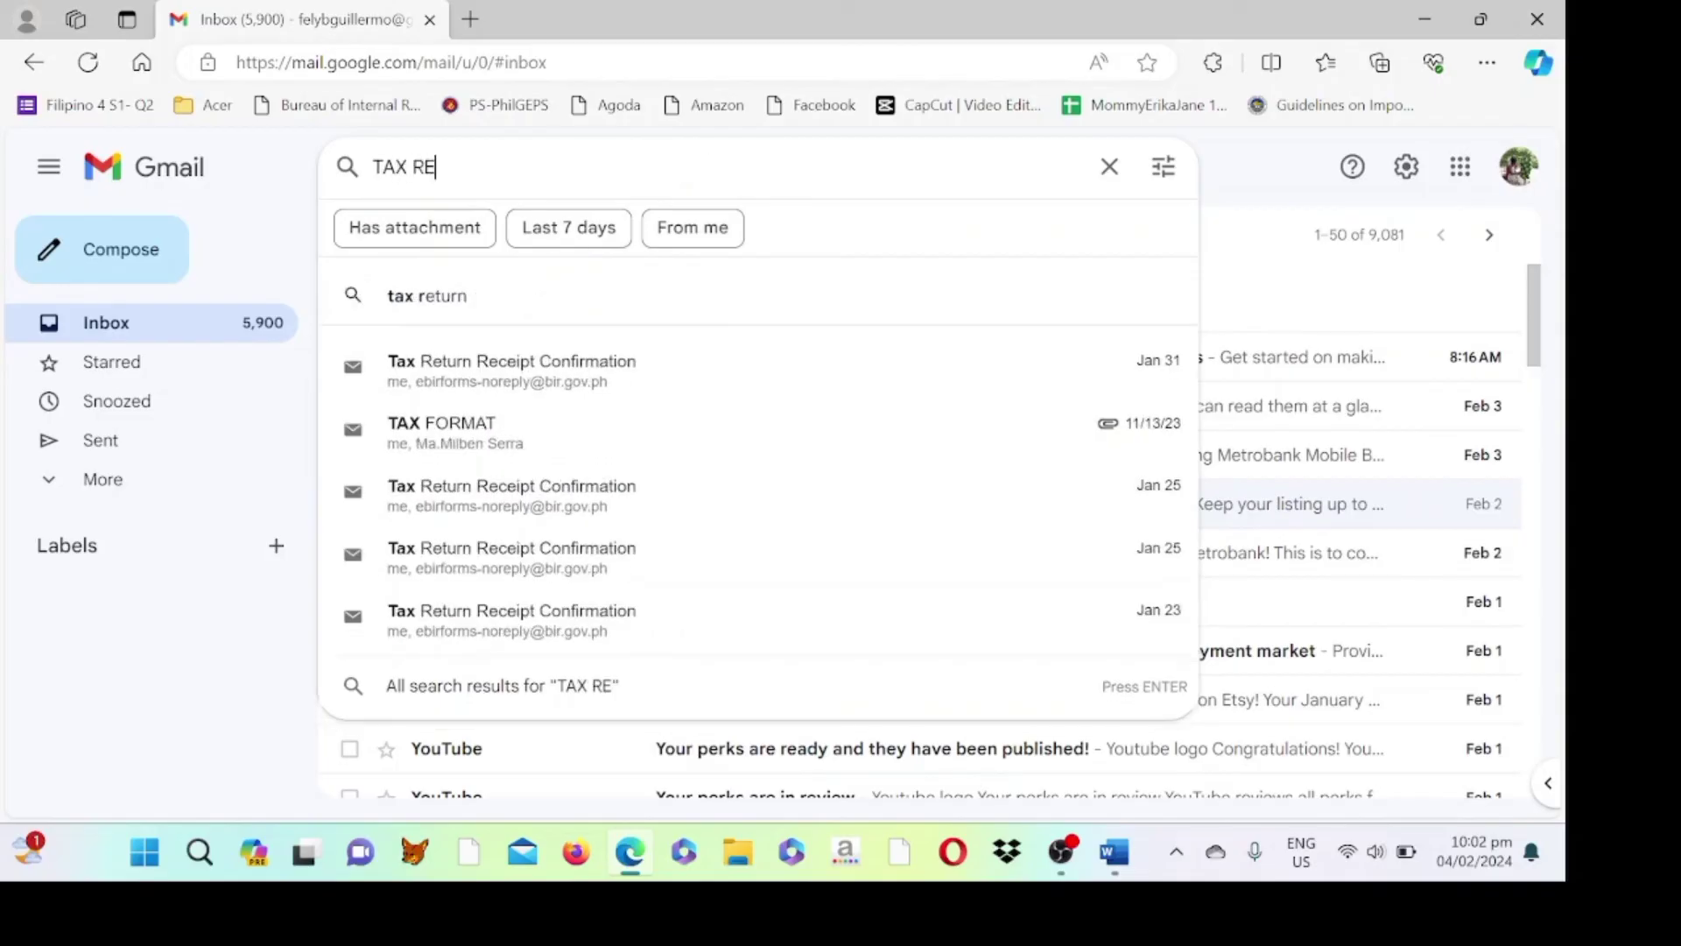
pyautogui.click(491, 388)
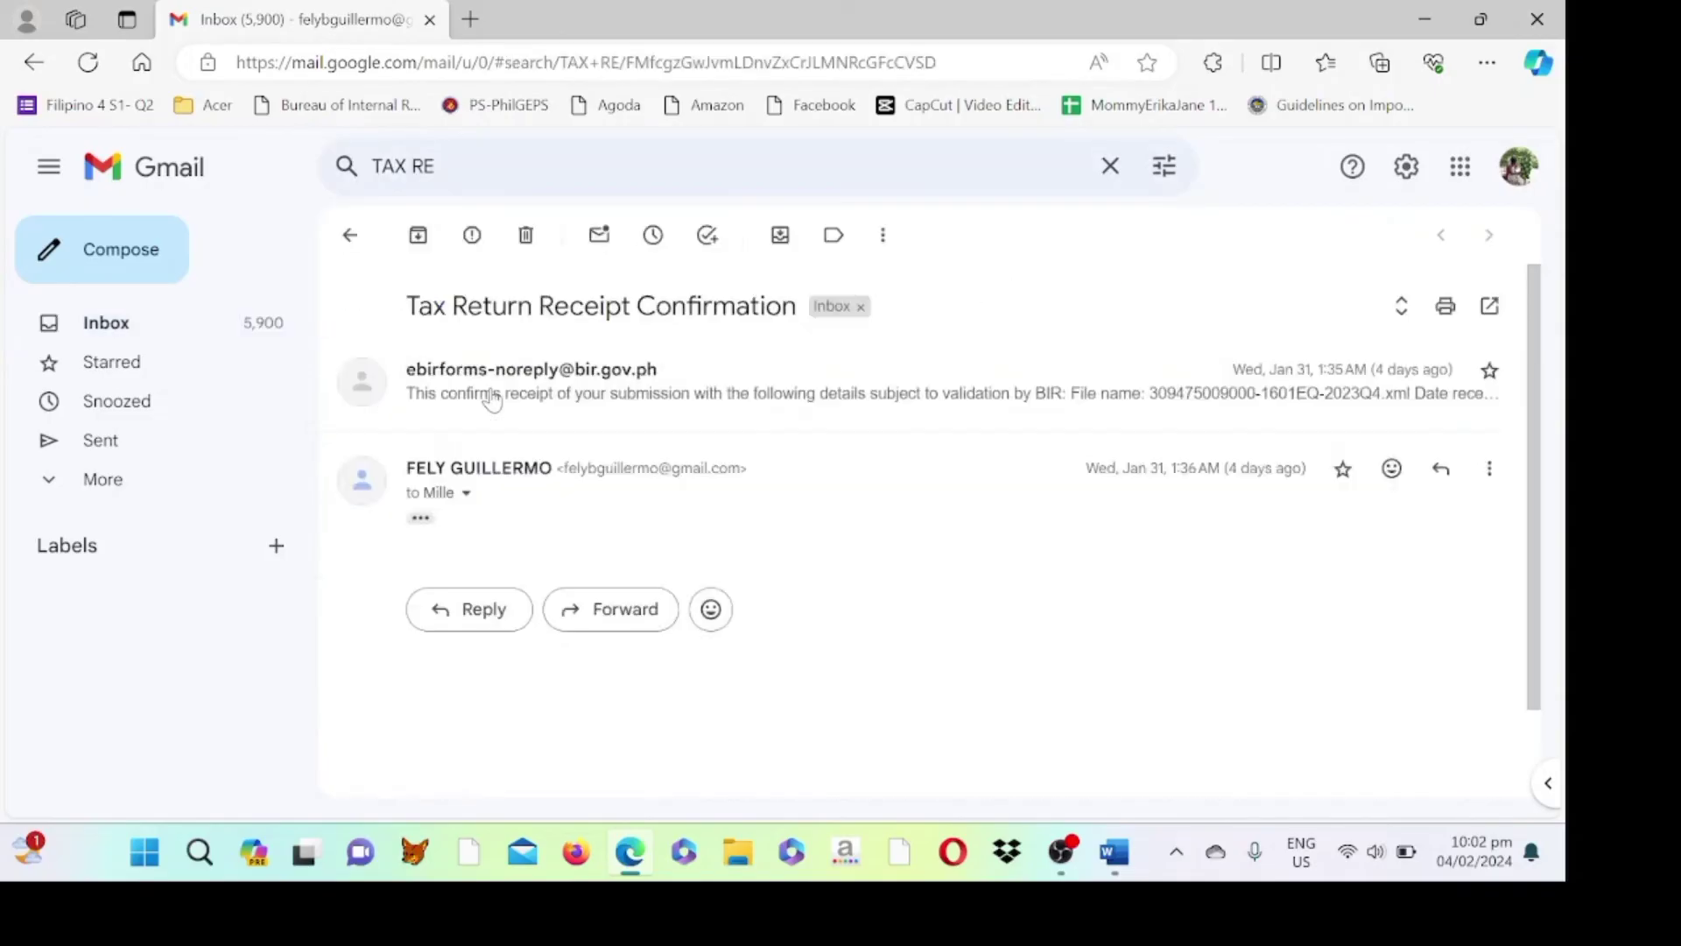
pyautogui.click(591, 396)
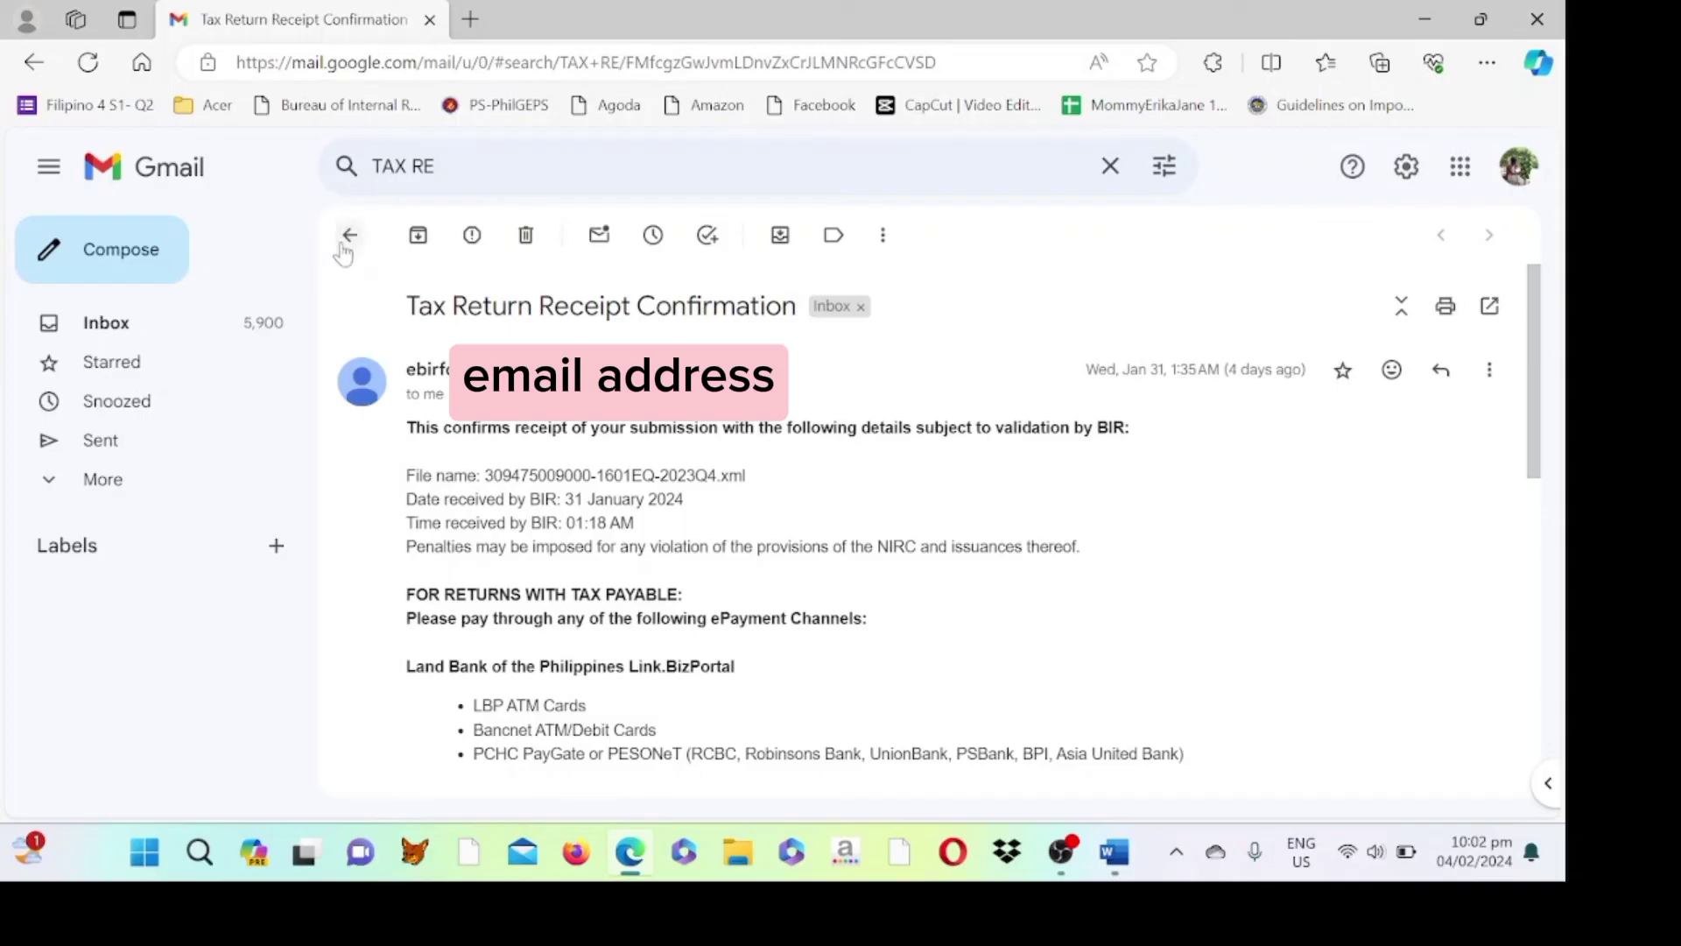
pyautogui.click(348, 235)
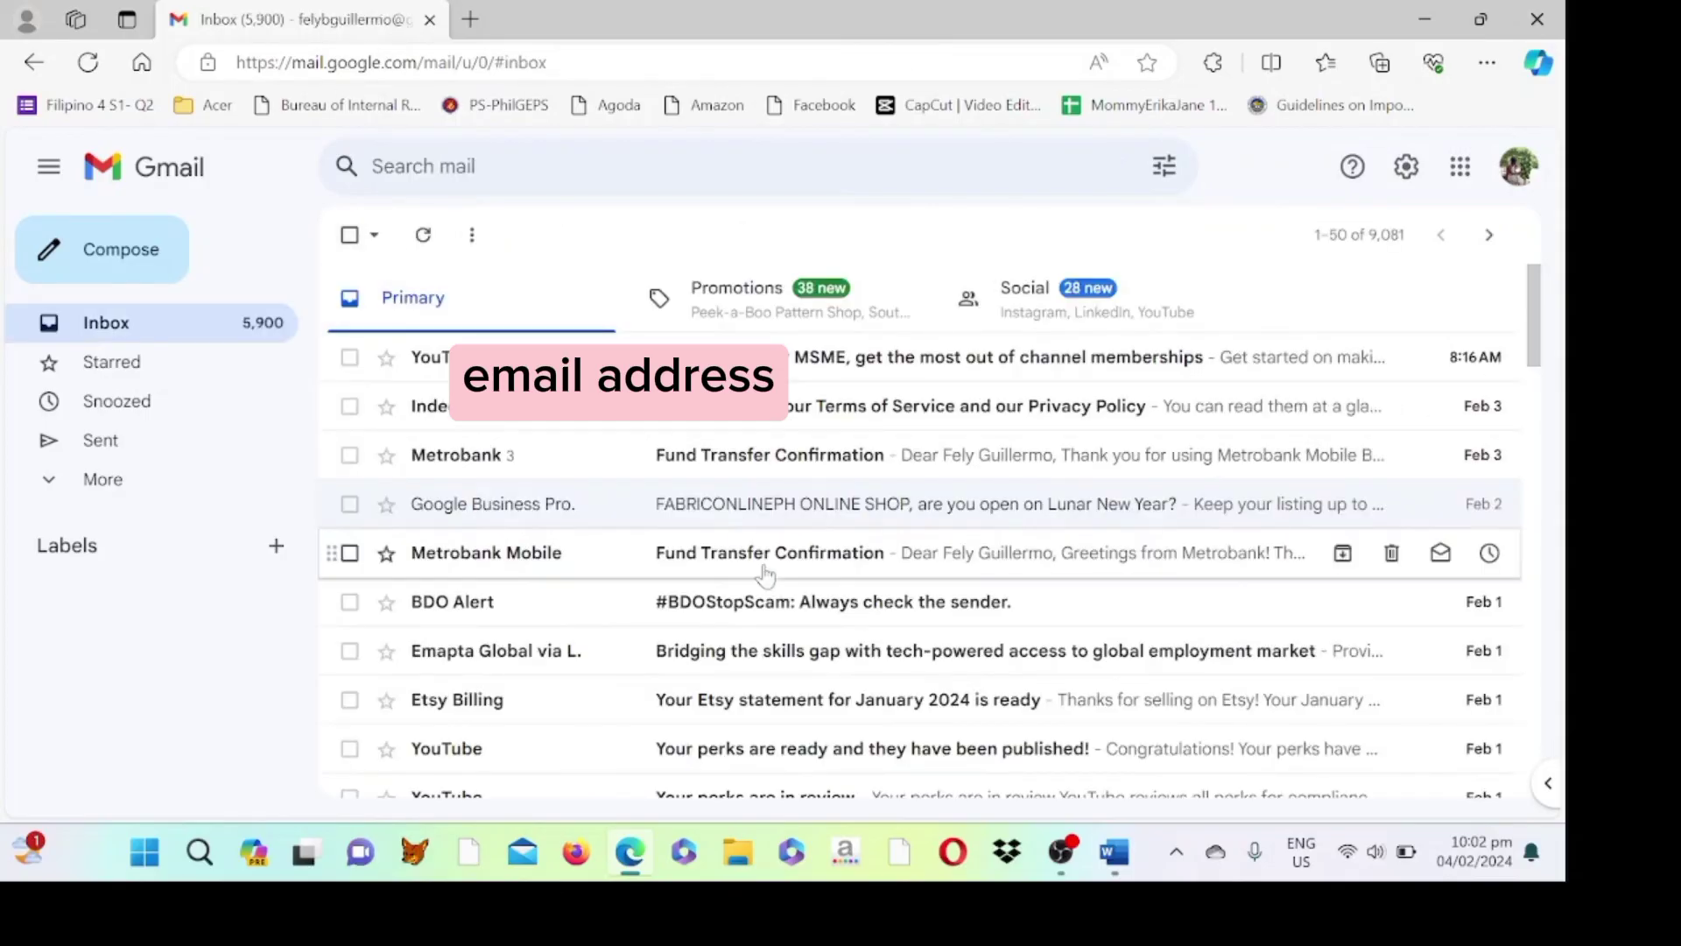
# - Close Edge and place the cursor after 1701A in the G TEXTILE ONLINE SHOP notes
pyautogui.click(1541, 19)
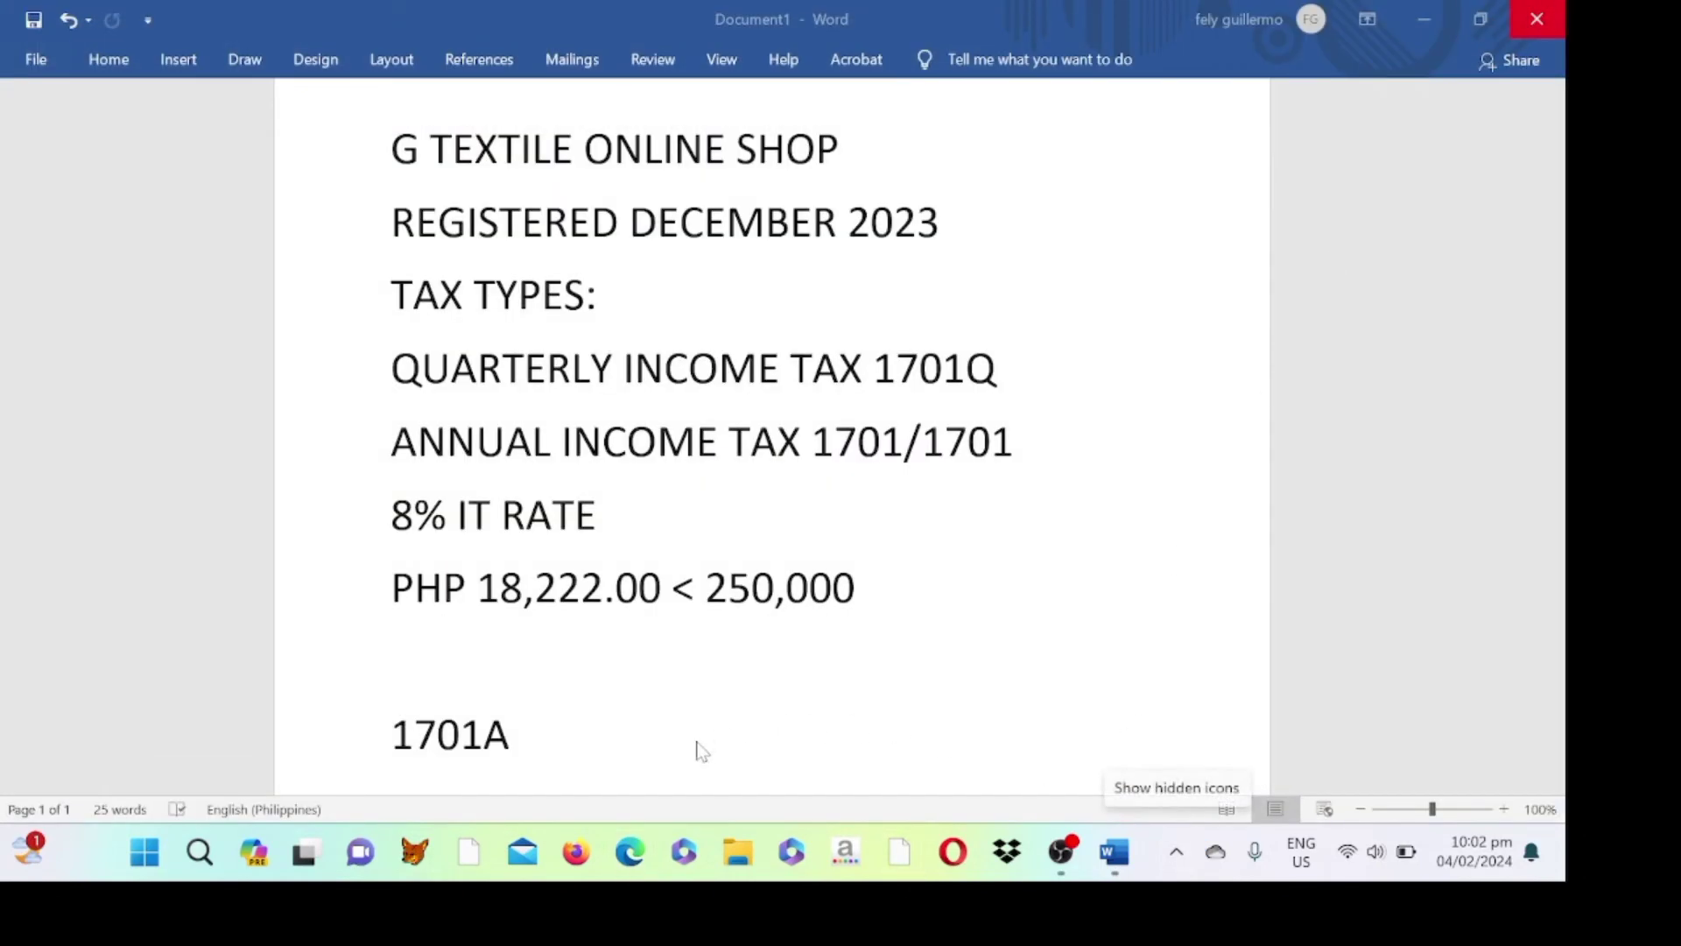
pyautogui.click(557, 739)
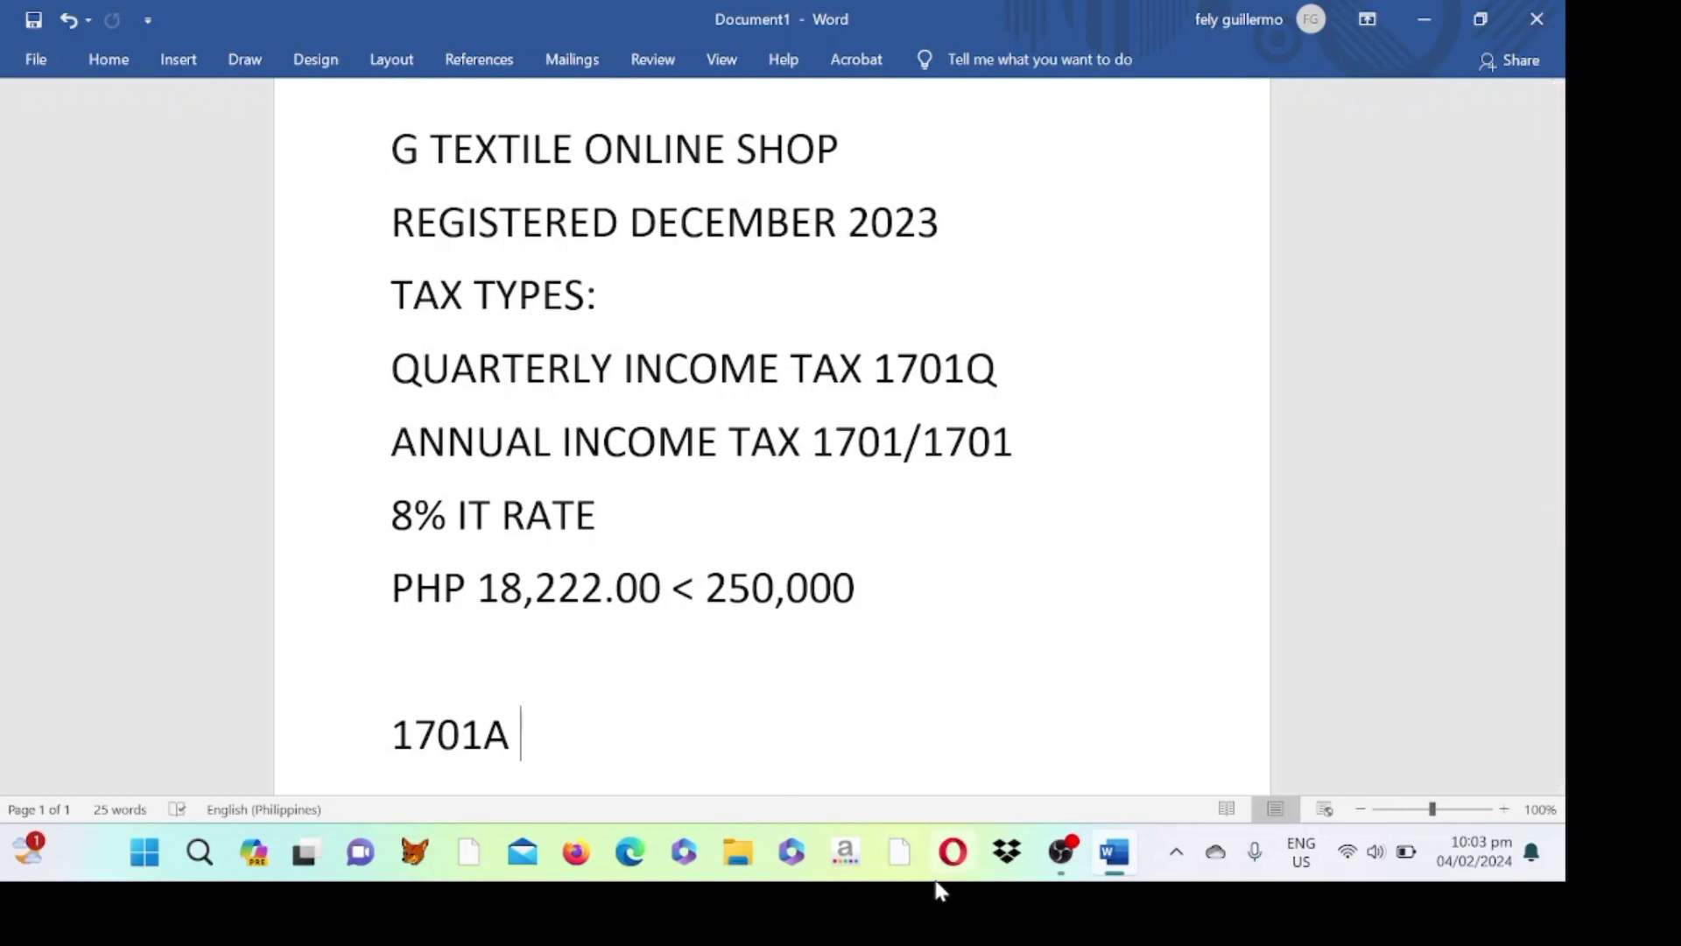
pyautogui.moveTo(1073, 885)
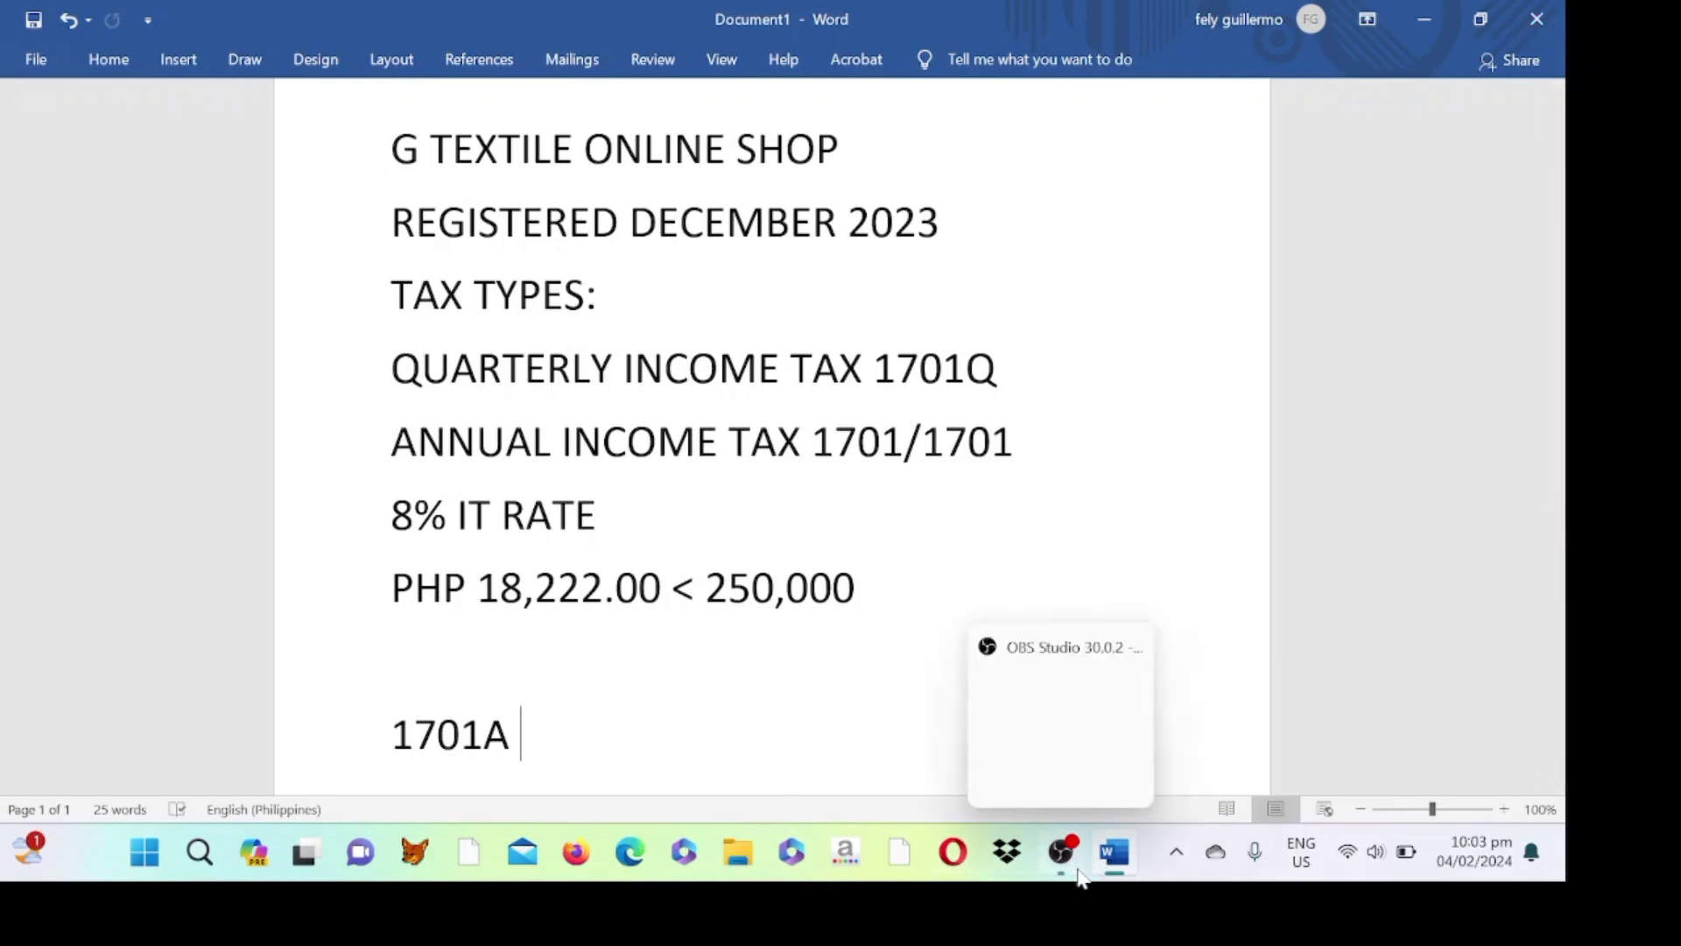